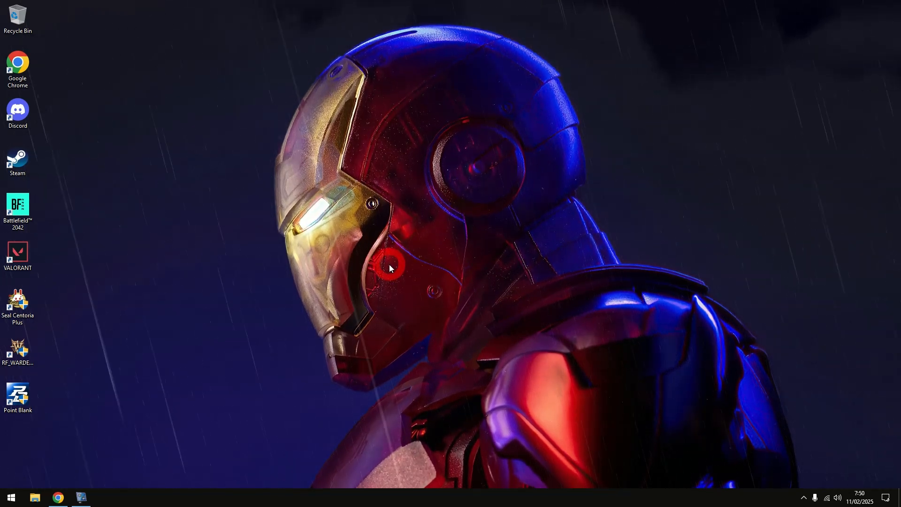
Restore the Chrome window showing the SIM-KLINIK PUSKESAD clinic dashboard
click(61, 496)
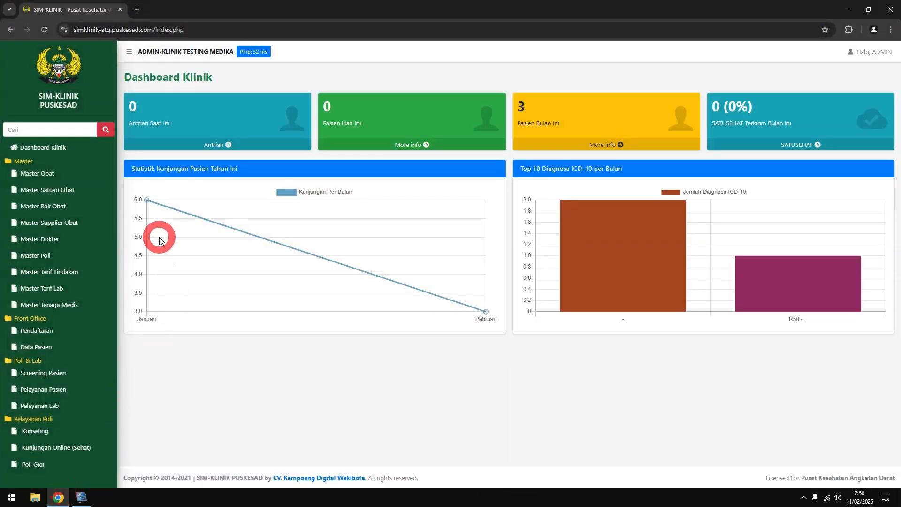
Open Master Dokter and edit the TENAGA MEDIS 355363 record on row 10
click(73, 241)
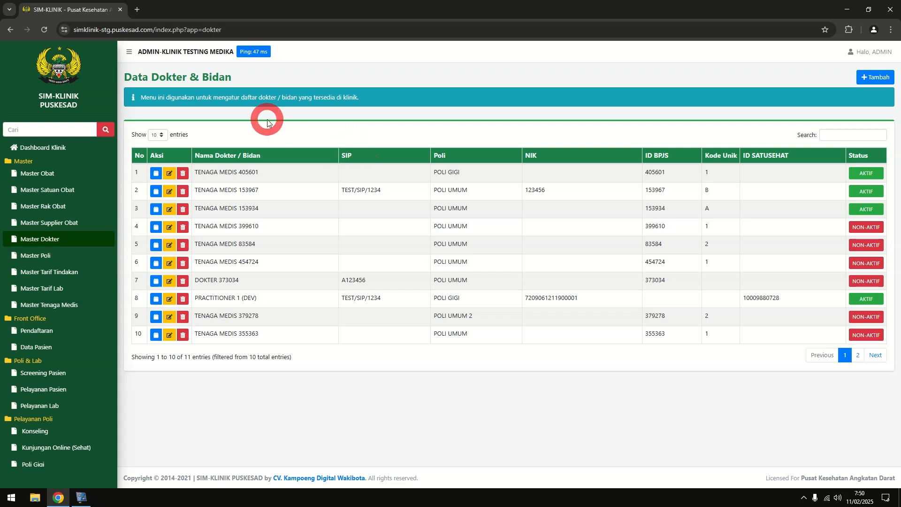
click(169, 334)
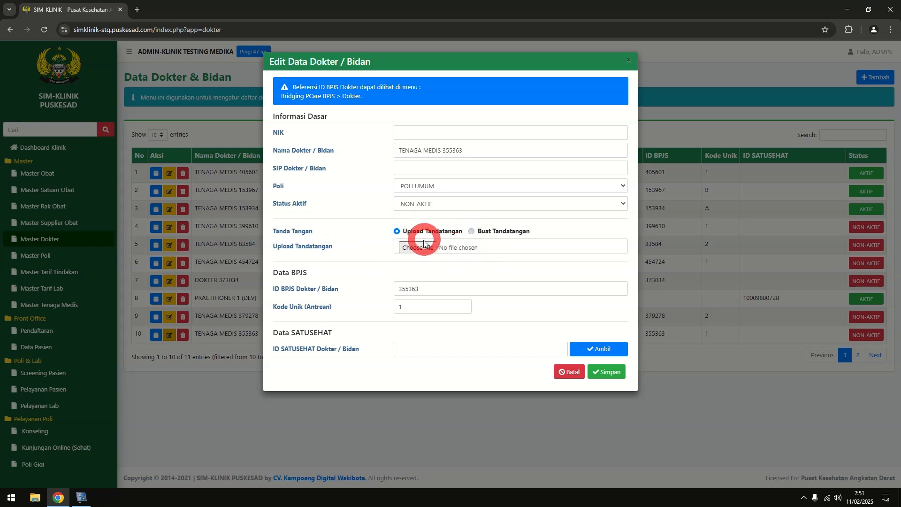
Toggle the signature option to Upload Tandatangan and back, ending on Buat Tandatangan
click(472, 232)
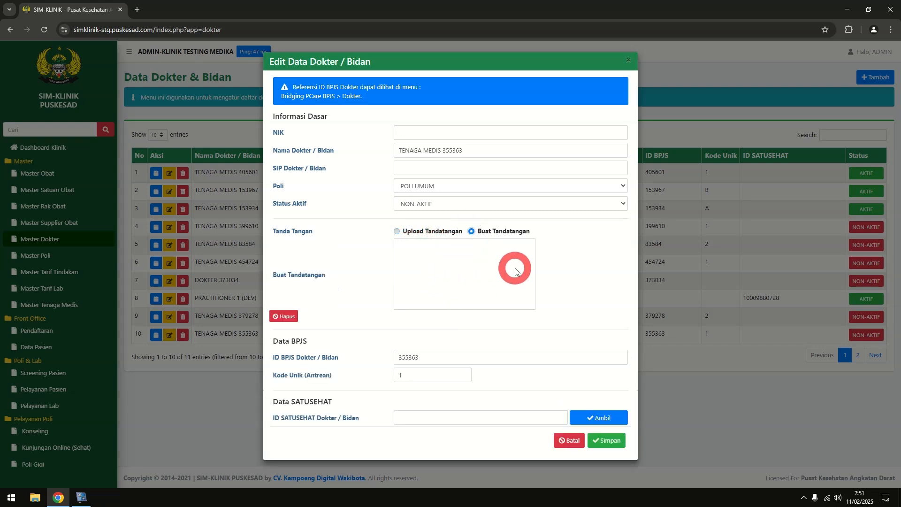
click(413, 231)
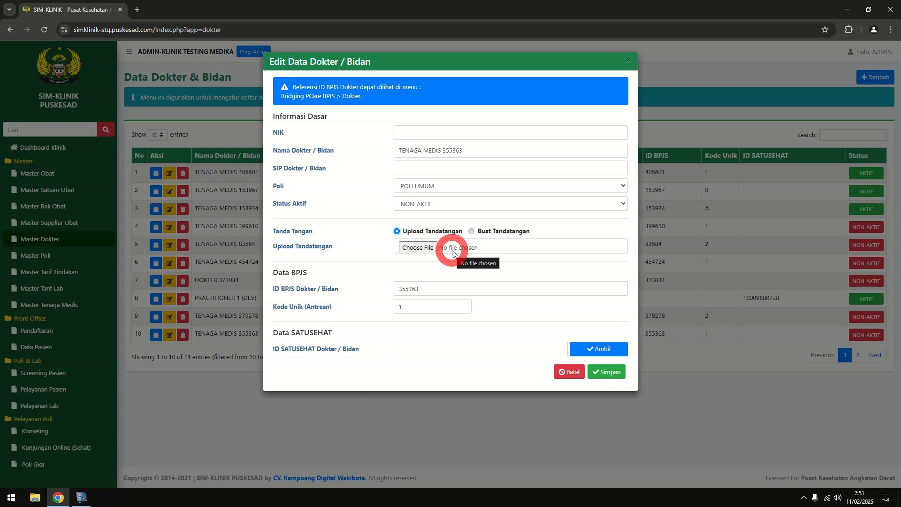
click(471, 230)
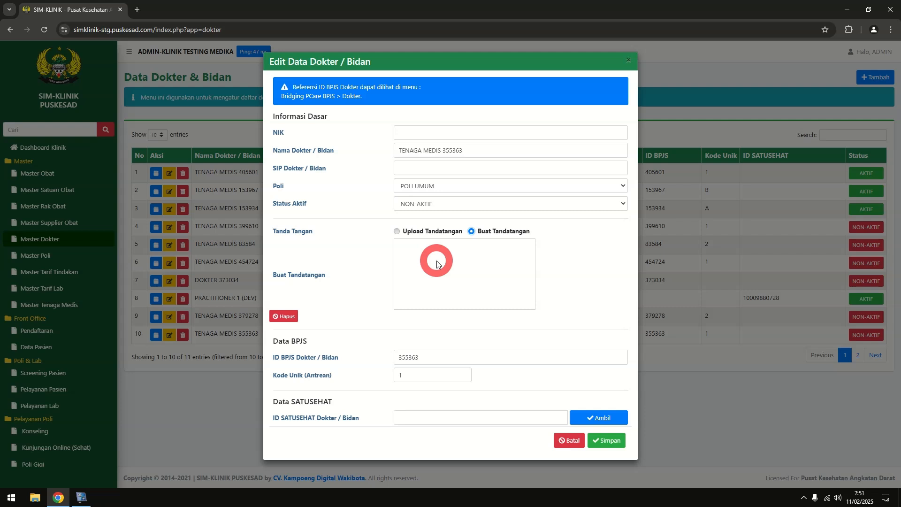
Draw a first signature in the signature pad
drag(436, 262, 451, 261)
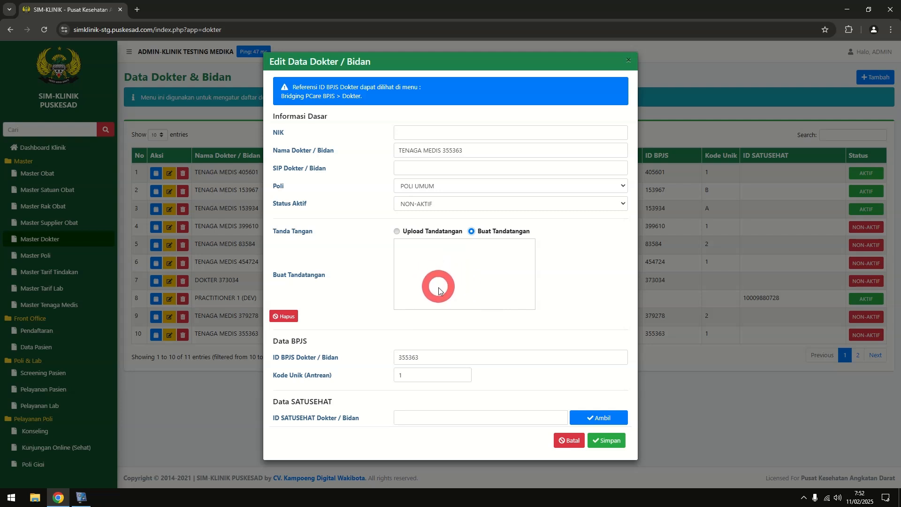
mouse_move(452, 290)
mouse_down()
mouse_move(423, 257)
mouse_move(521, 252)
mouse_up()
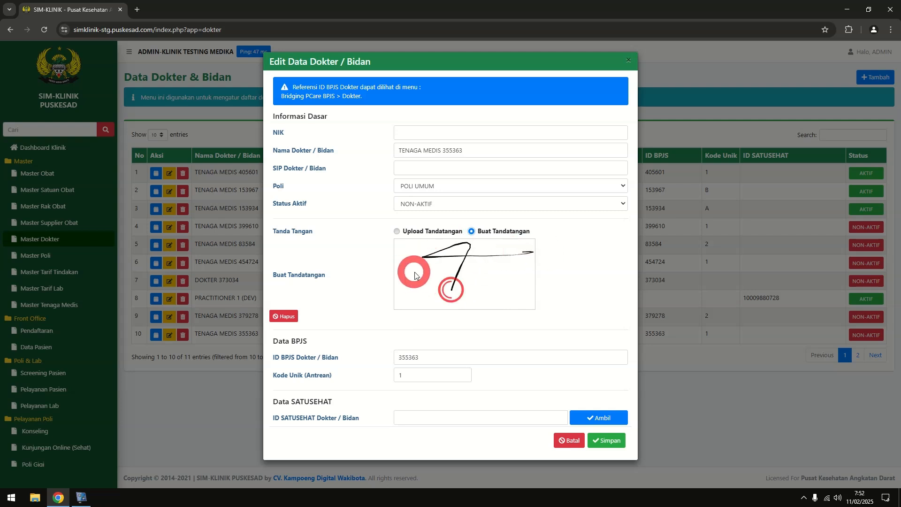
drag(416, 272, 467, 269)
drag(375, 278, 551, 267)
drag(445, 280, 536, 269)
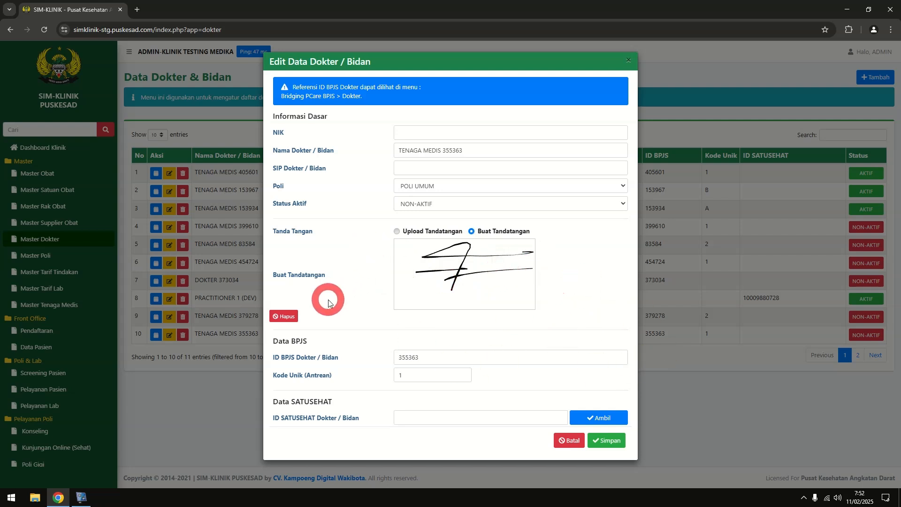
Redraw the signature after clearing it with Hapus, and enter SIP number SIP/123456/111
click(286, 316)
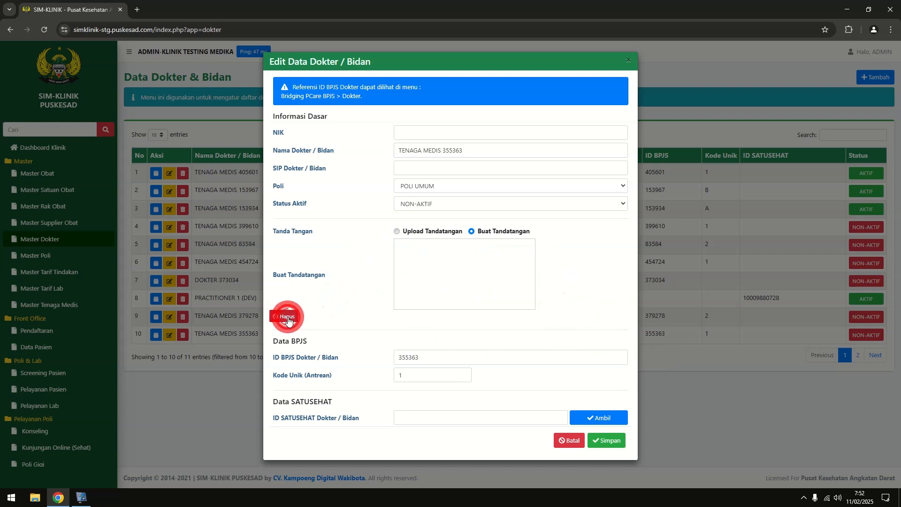
drag(436, 298, 535, 242)
drag(434, 272, 496, 255)
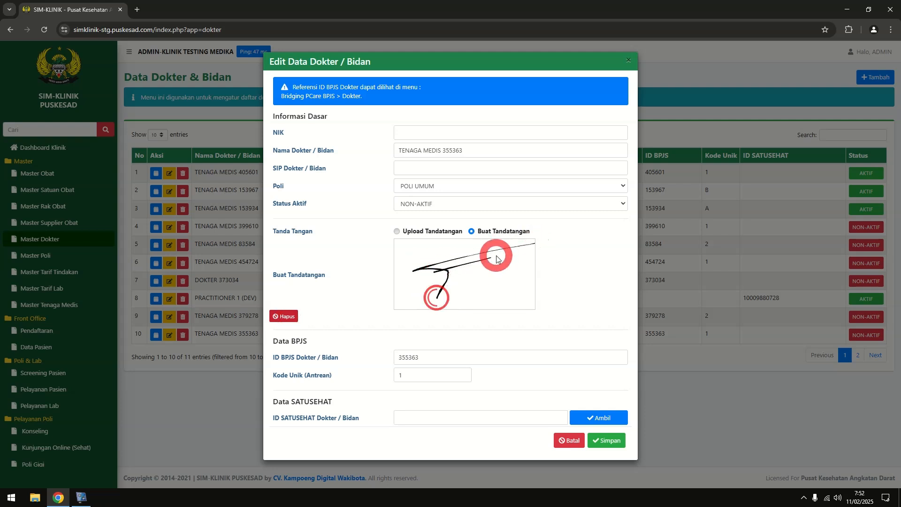
drag(436, 278, 499, 271)
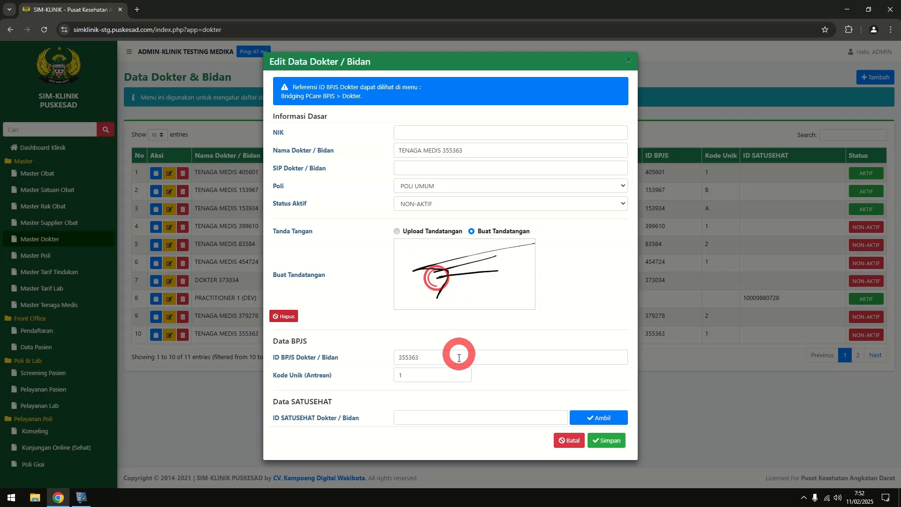
click(295, 320)
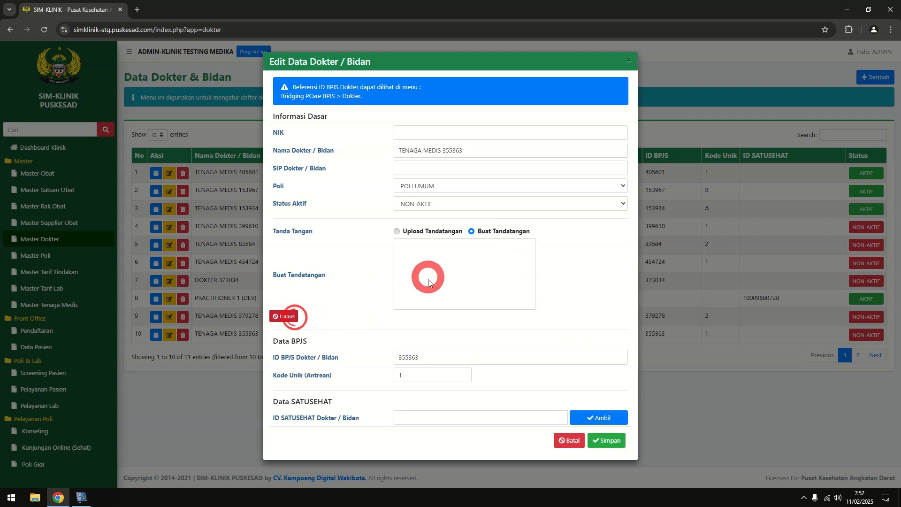
mouse_move(422, 272)
mouse_down()
mouse_move(428, 282)
mouse_move(459, 267)
mouse_move(454, 277)
mouse_move(521, 272)
mouse_up()
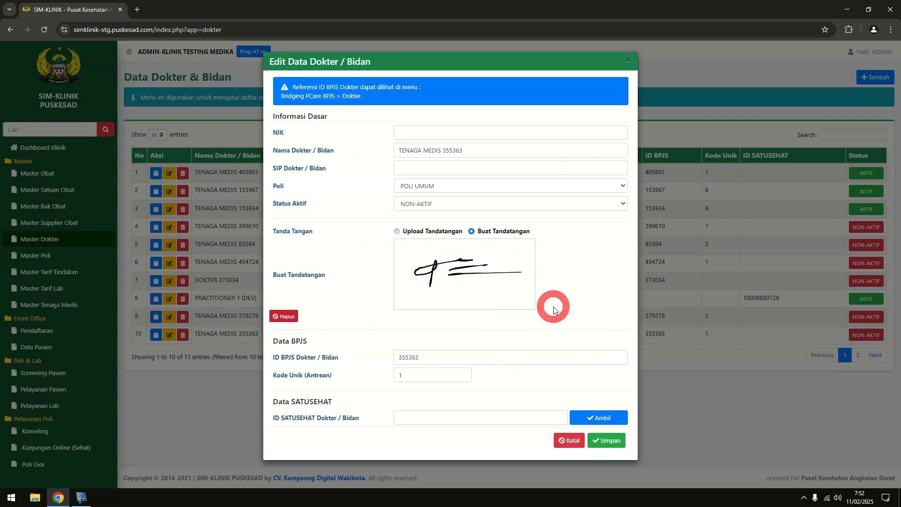
click(419, 169)
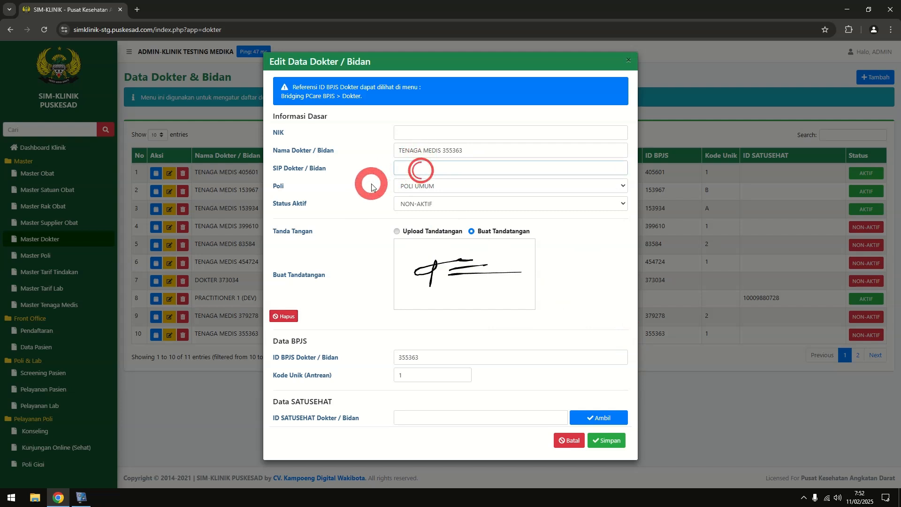
text(SIP/123456/111)
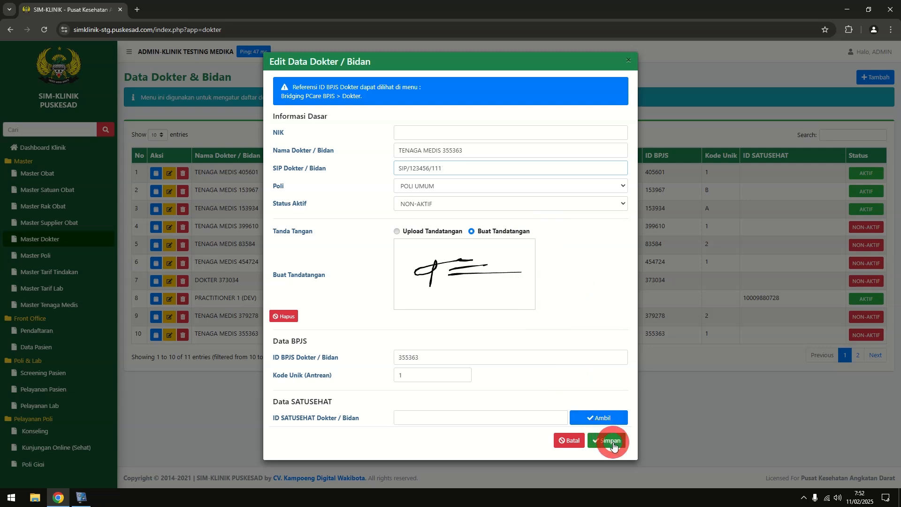
Save the SIP number, then reopen the record and switch the signature to Buat Tandatangan
click(614, 445)
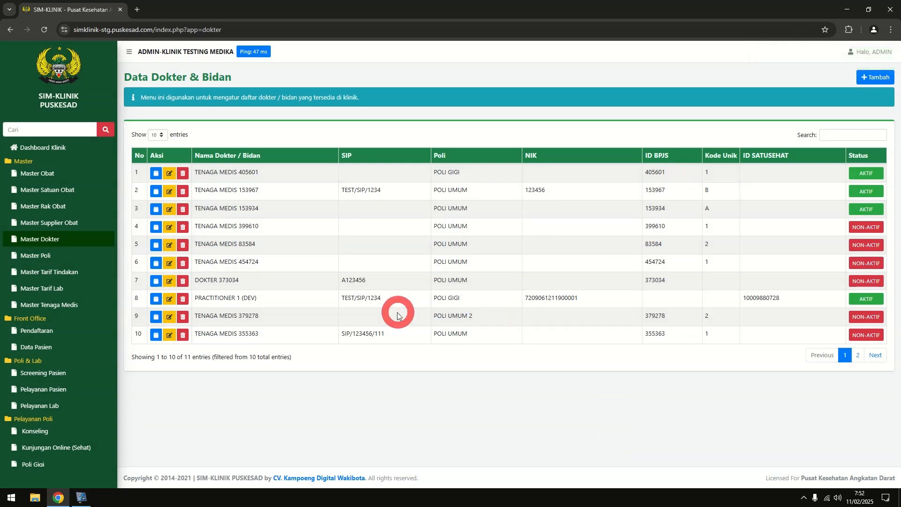
click(170, 335)
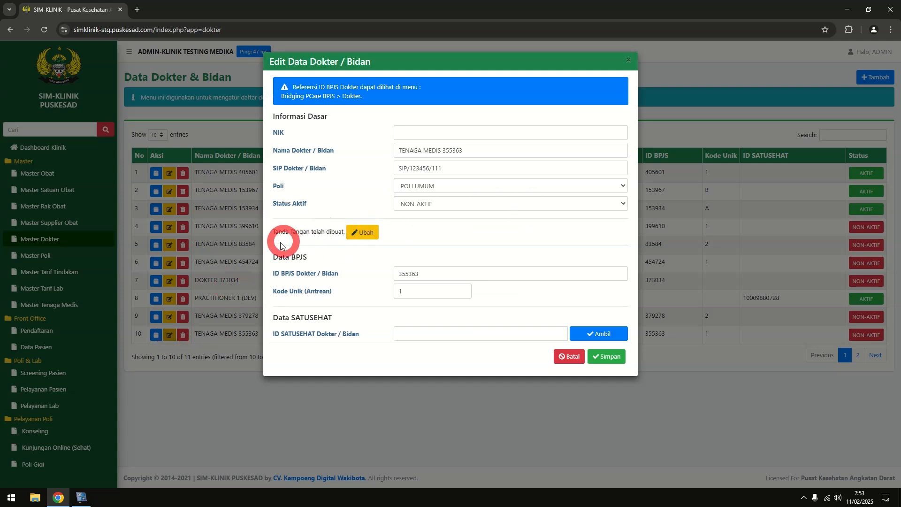
click(369, 230)
click(471, 232)
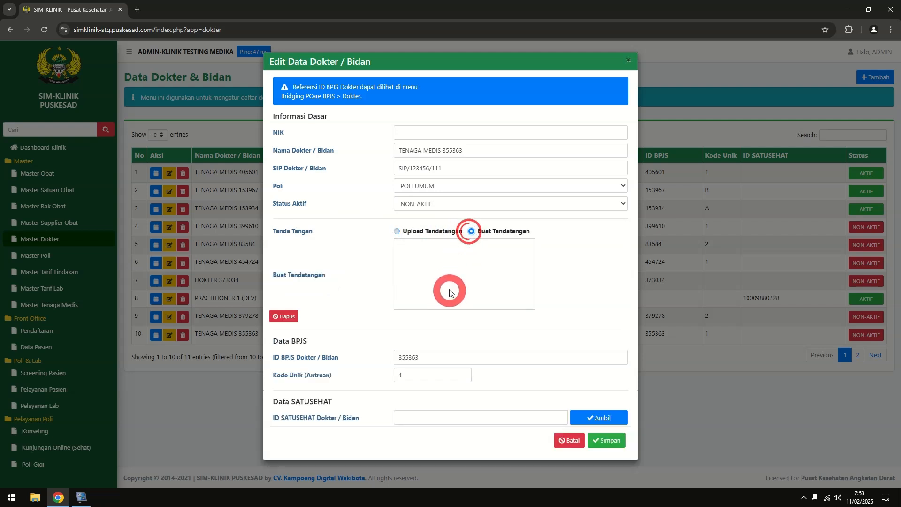
Draw the replacement two-stroke signature and save the record
mouse_move(458, 284)
mouse_down()
mouse_move(458, 275)
mouse_move(483, 267)
mouse_up()
drag(446, 276, 499, 275)
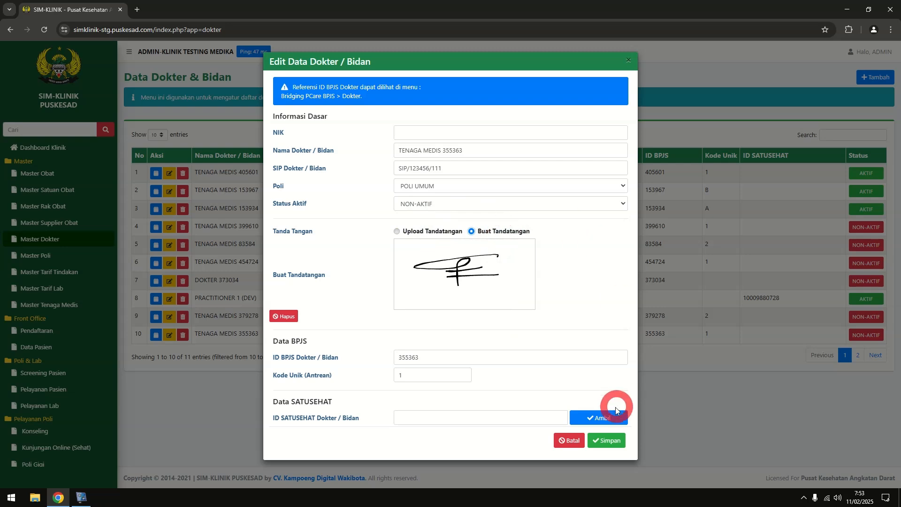
click(601, 441)
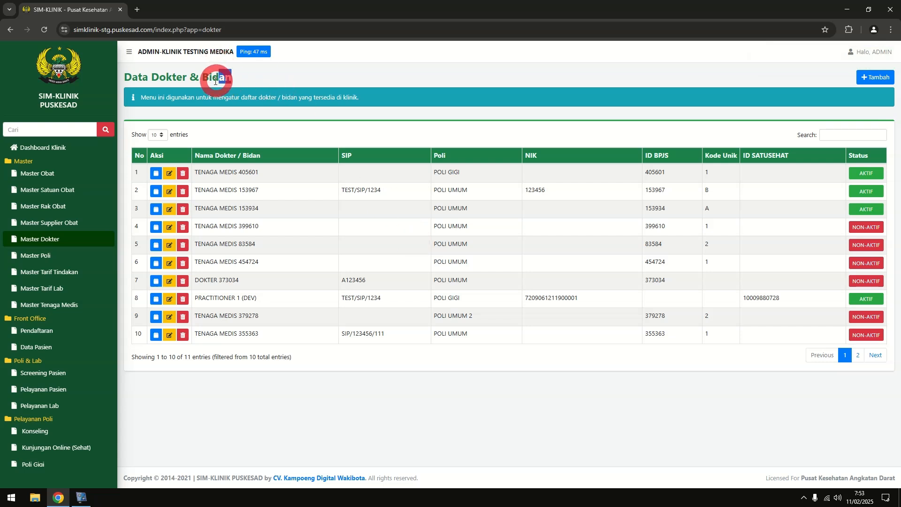
Open the empty Data Tenaga Medis list from Master Tenaga Medis
drag(230, 79, 145, 82)
click(275, 77)
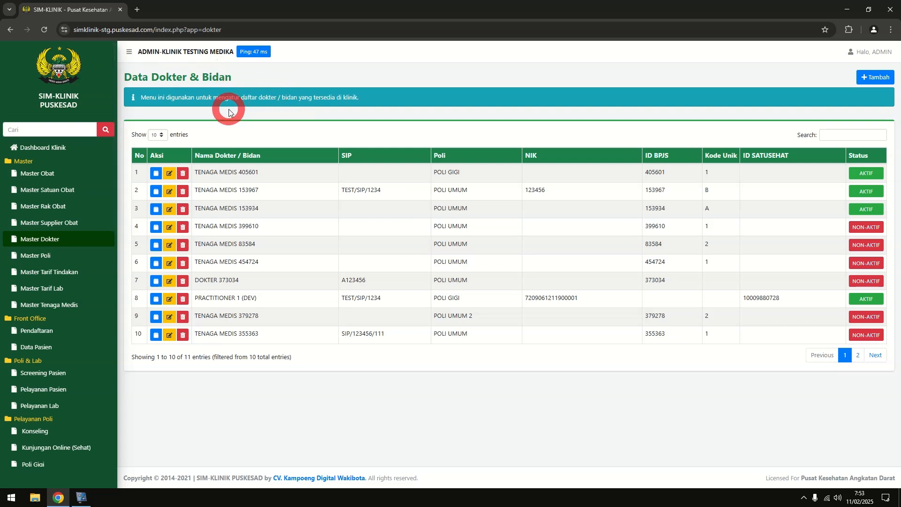
click(68, 306)
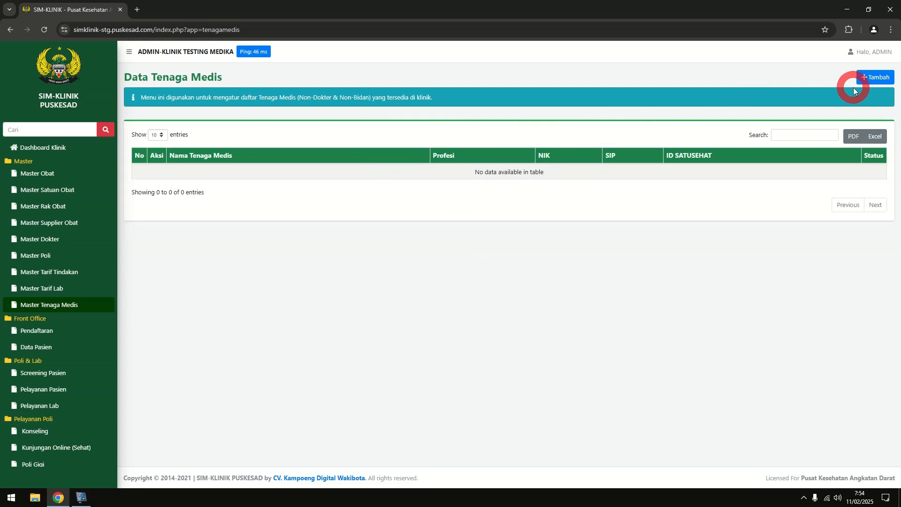
Add a new staff member with the nurse's full name, profession PERAWAT, status AKTIF and her NIK
click(868, 78)
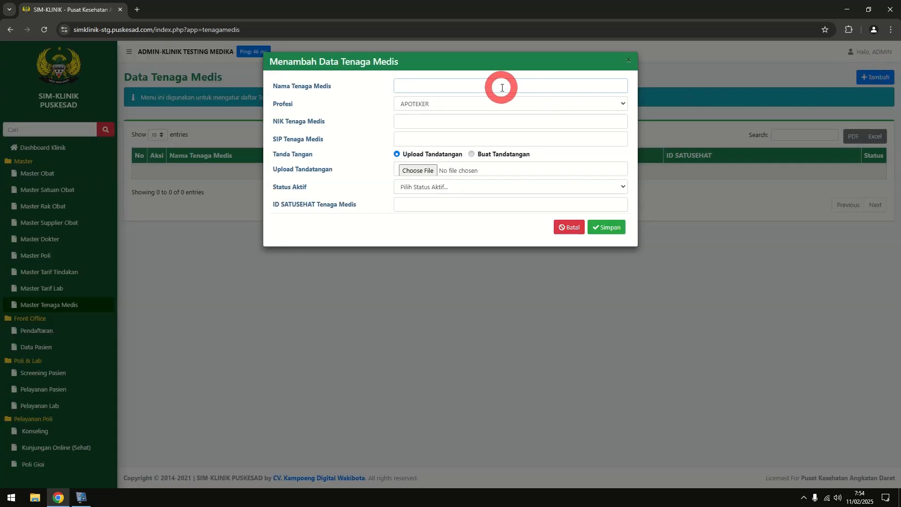
text(MICHELLE S.KEP N.S)
click(440, 104)
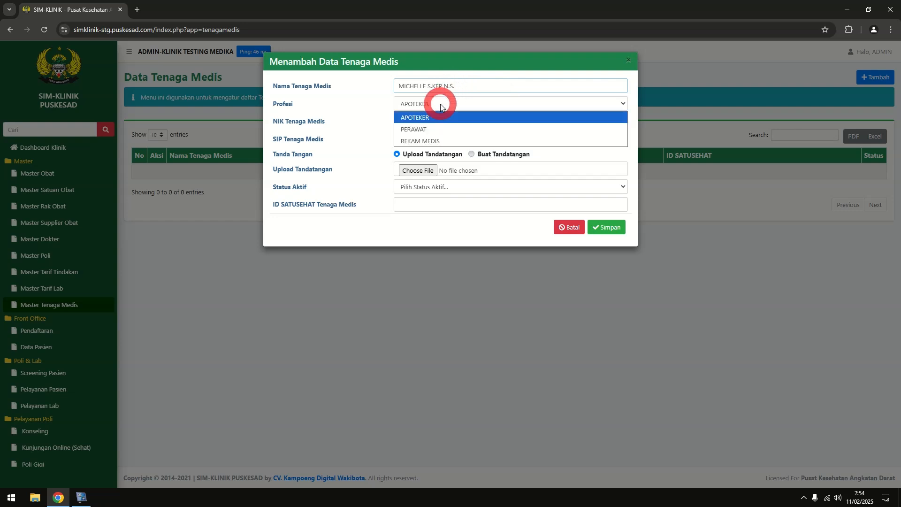
click(442, 130)
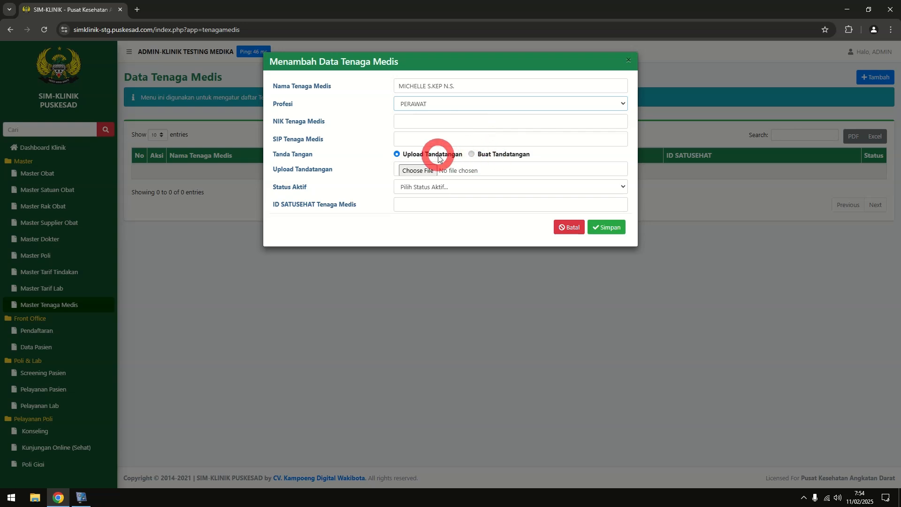
click(423, 187)
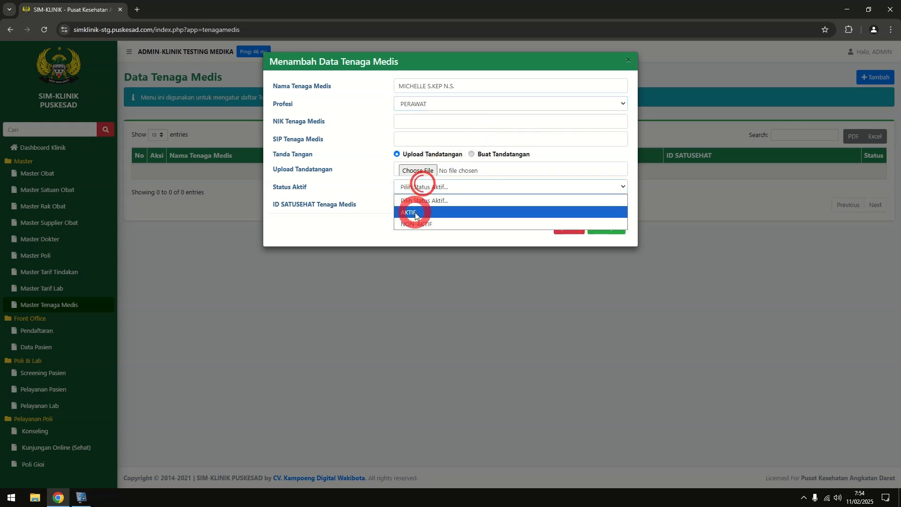
click(420, 212)
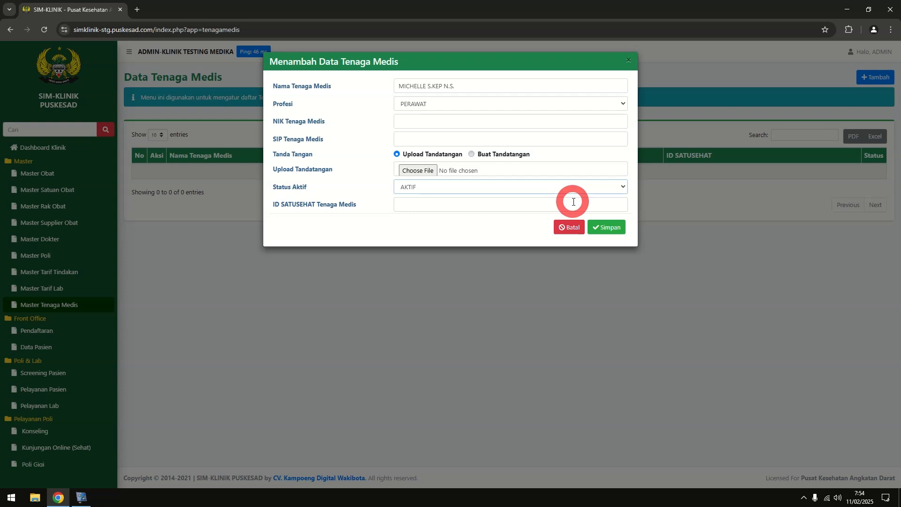
click(450, 122)
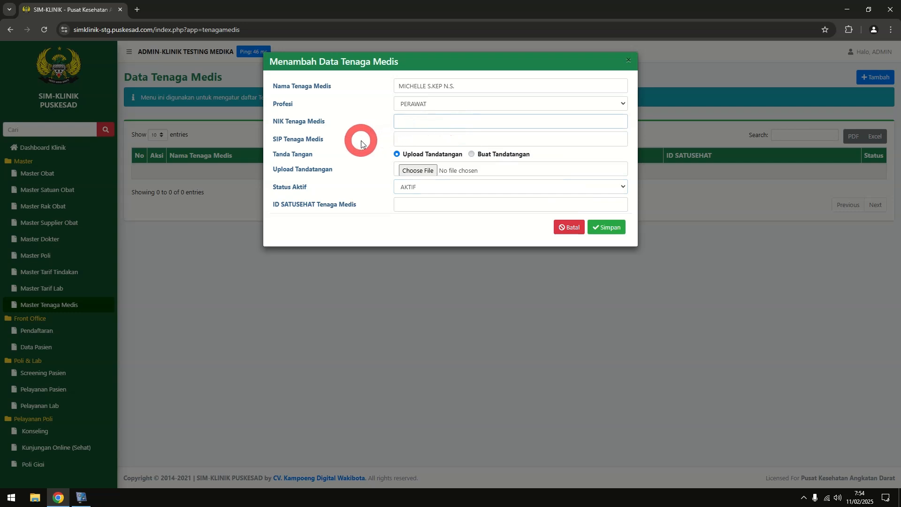
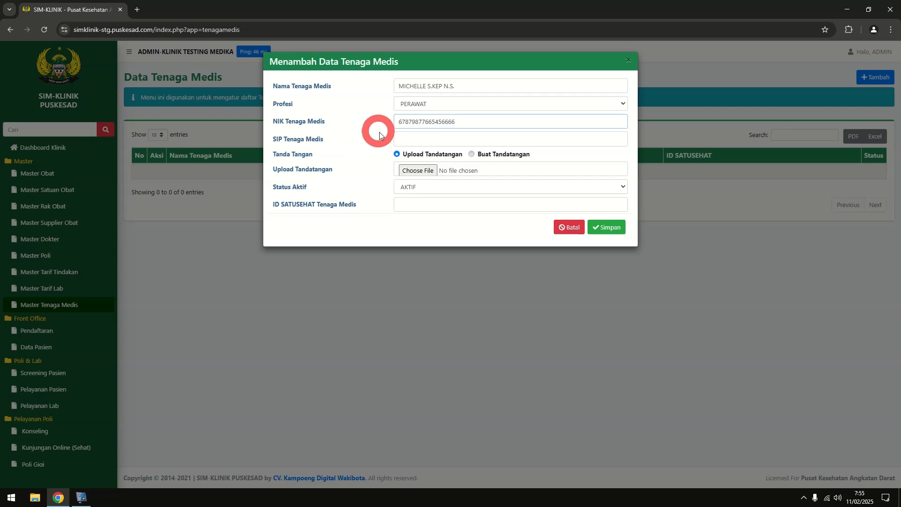
Hand-draw the nurse's signature via Buat Tandatangan and save her record
click(471, 154)
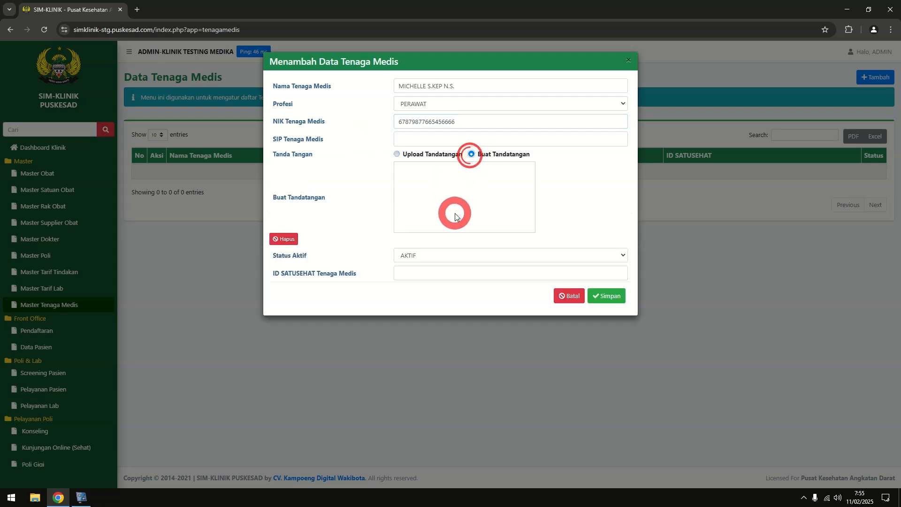
drag(434, 185, 491, 186)
mouse_move(454, 193)
mouse_down()
mouse_move(476, 193)
mouse_move(464, 203)
mouse_move(511, 199)
mouse_up()
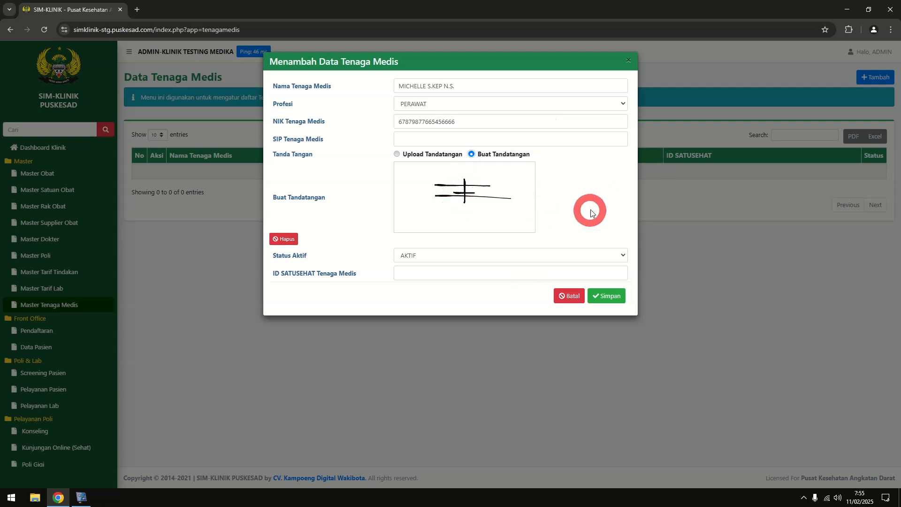
click(604, 298)
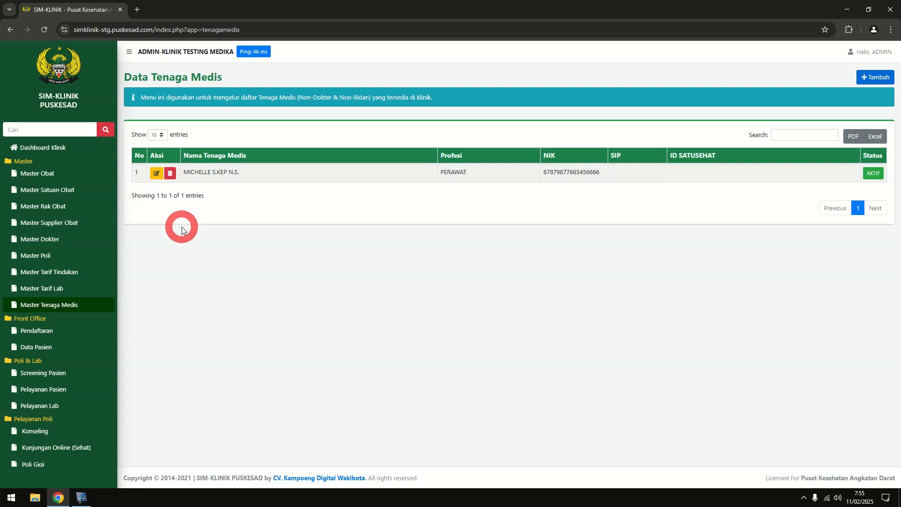
Go to Pendaftaran and open the + Tambah new registration form
click(55, 335)
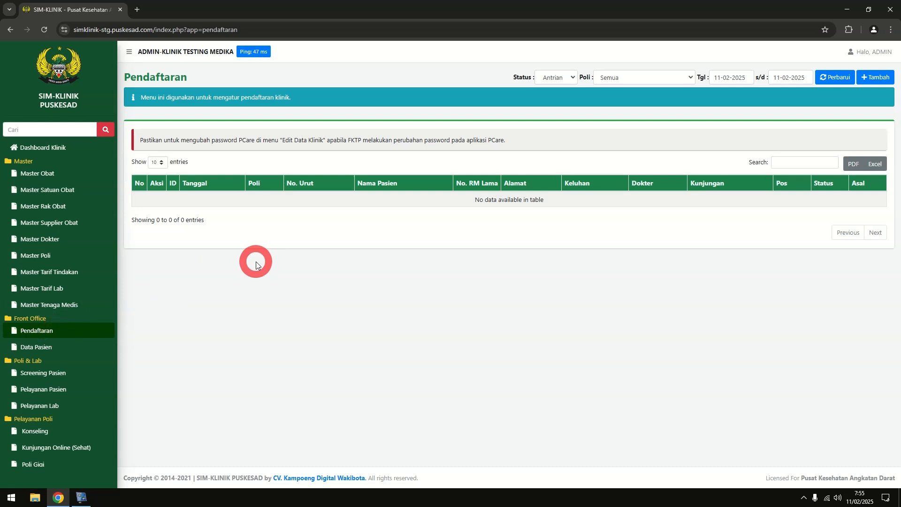
click(886, 77)
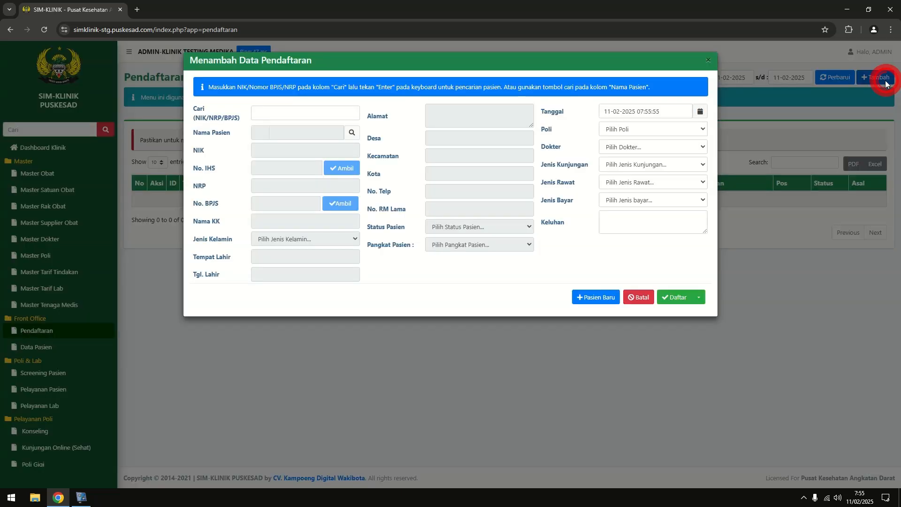
Select patient ID 2 from the second page of the patient list
click(356, 140)
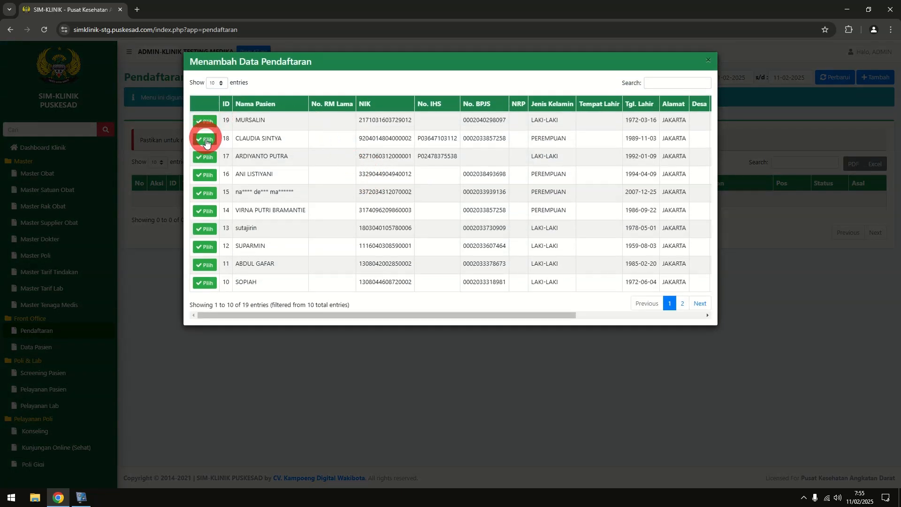
click(700, 303)
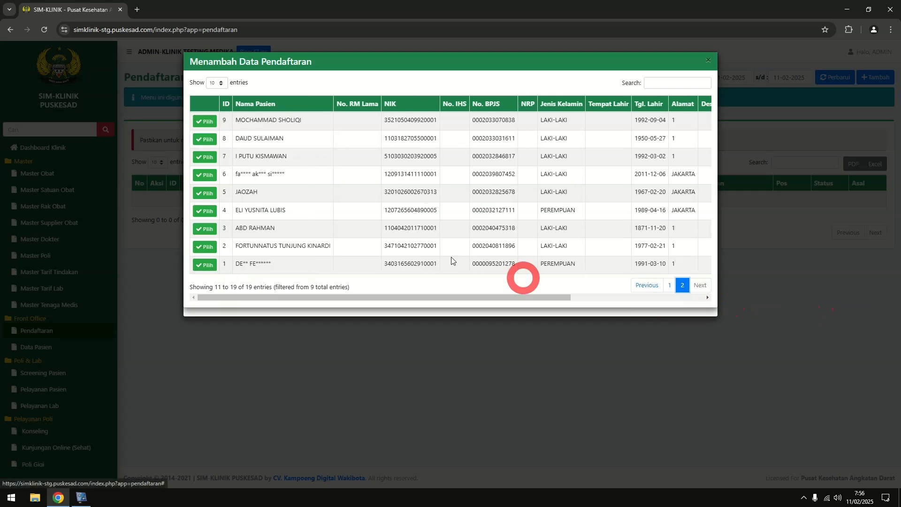
click(205, 246)
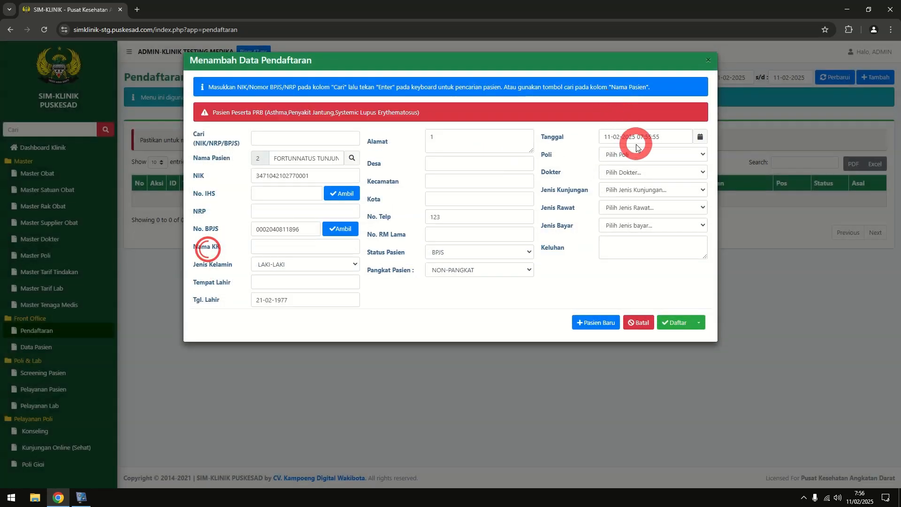
Set POLI UMUM, doctor TENAGA MEDIS 153934, visit SAKIT, RAWAT JALAN and BPJS payment
click(636, 147)
click(673, 180)
click(662, 176)
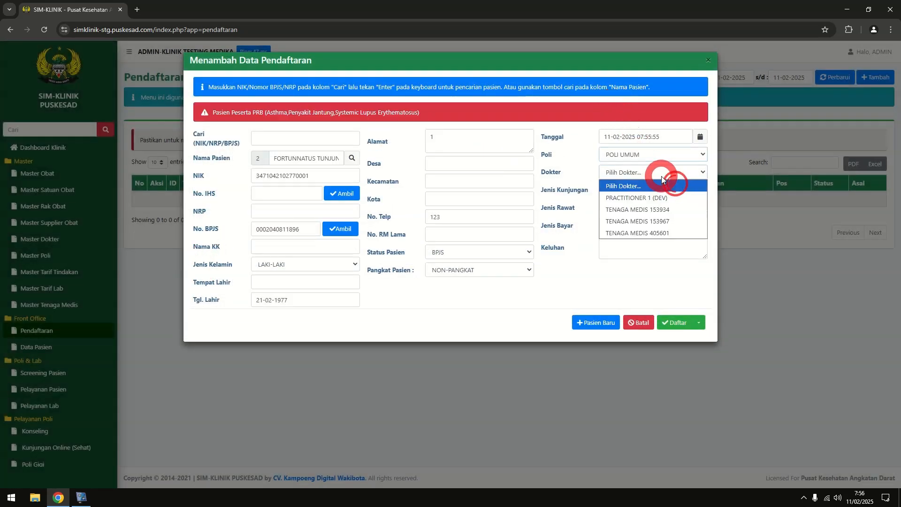
click(688, 210)
click(649, 189)
click(639, 212)
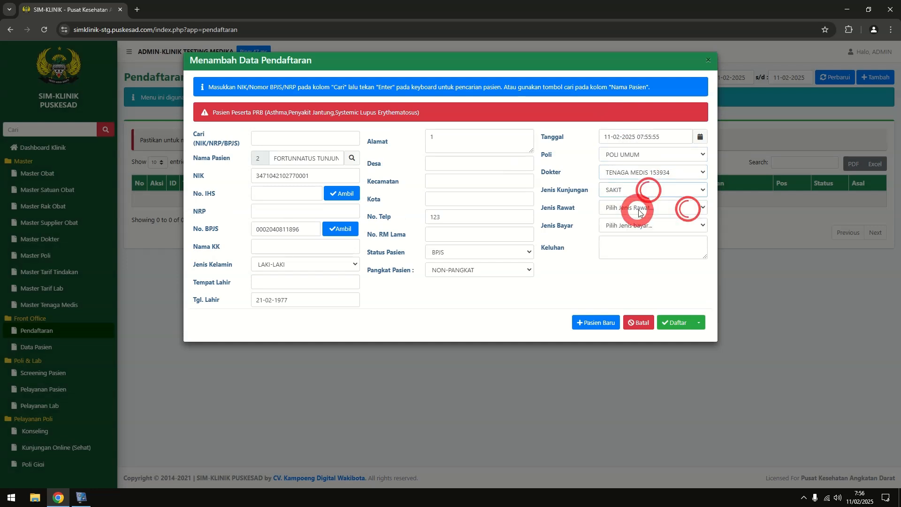
click(638, 212)
click(638, 232)
click(647, 226)
click(629, 256)
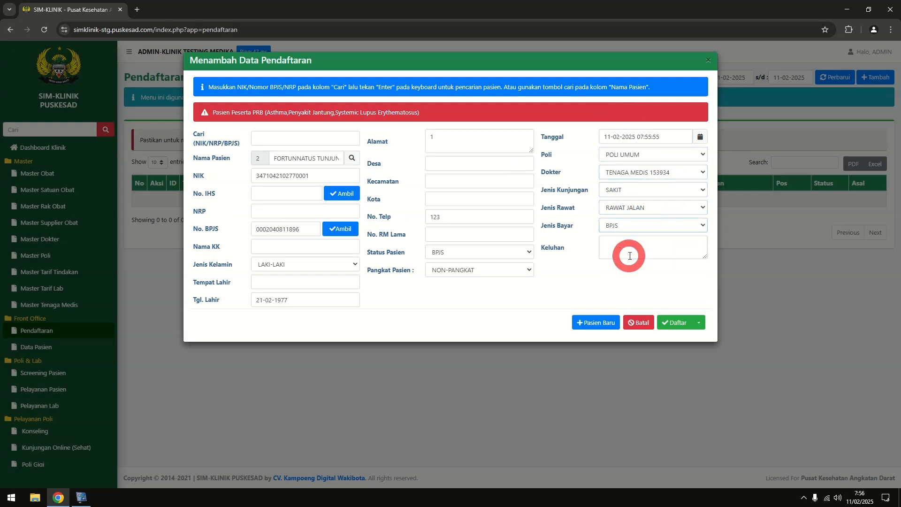
Enter complaint 'PREVIEW UPDATE FEBRUARI 2025' and submit and confirm the registration
click(629, 256)
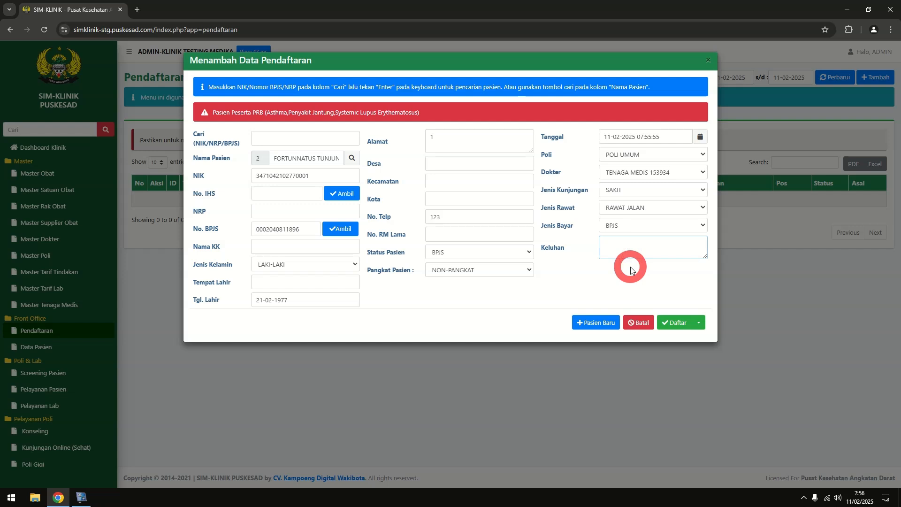
text(PREVIEW UPDATE FEBRUARI 2025)
click(677, 327)
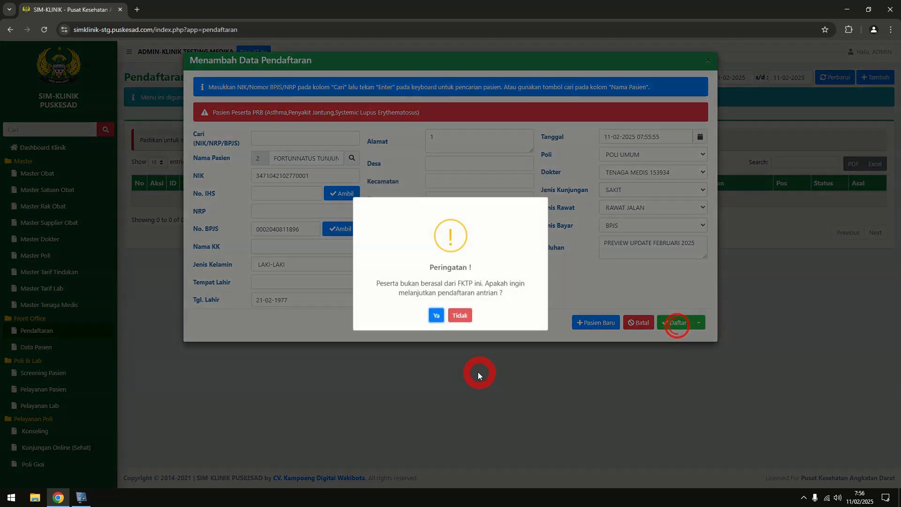
click(434, 370)
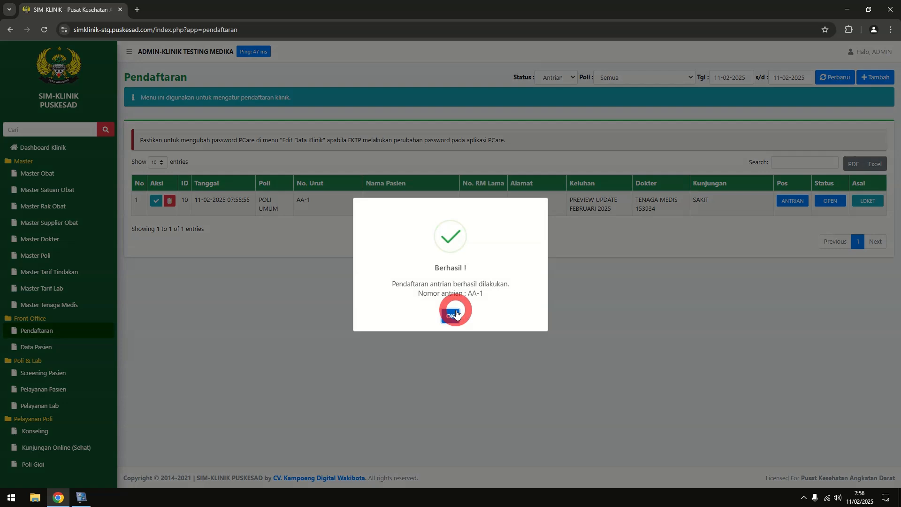
click(447, 312)
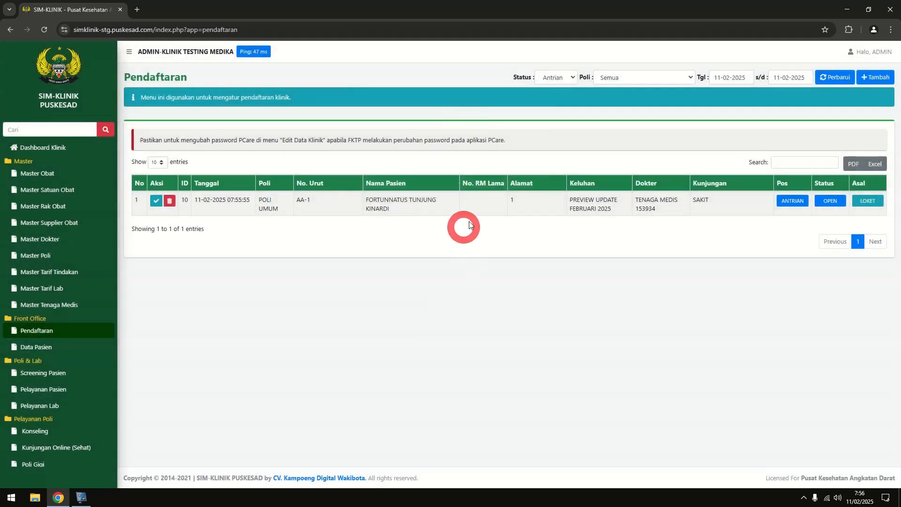
Open the Pelayanan Pasien list showing the queued POLI UMUM visit with status OPEN
scroll(60, 319, down, 3)
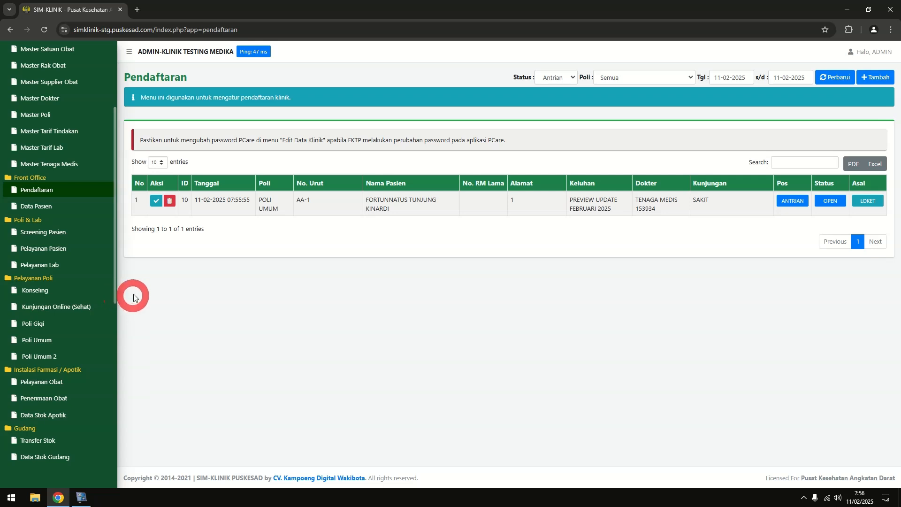
click(55, 249)
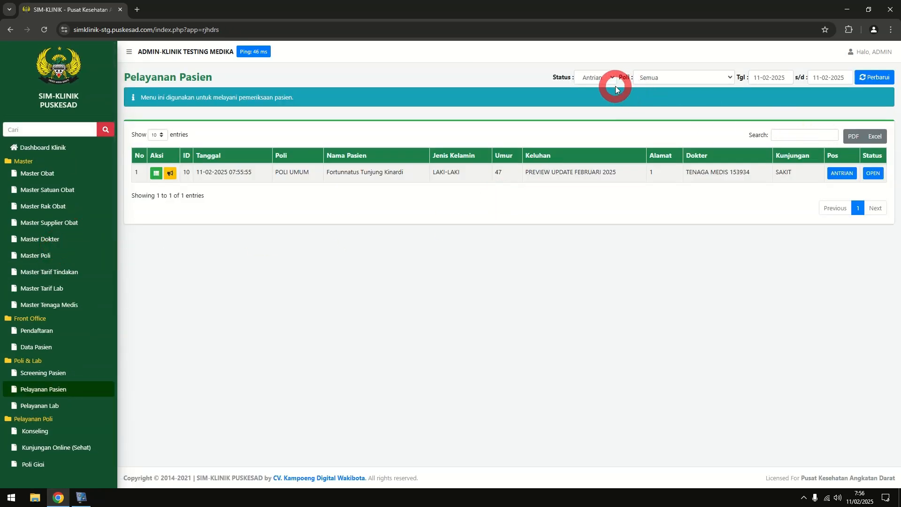
Open the clinic filter on the patient service list and close it unchanged
click(642, 79)
click(578, 124)
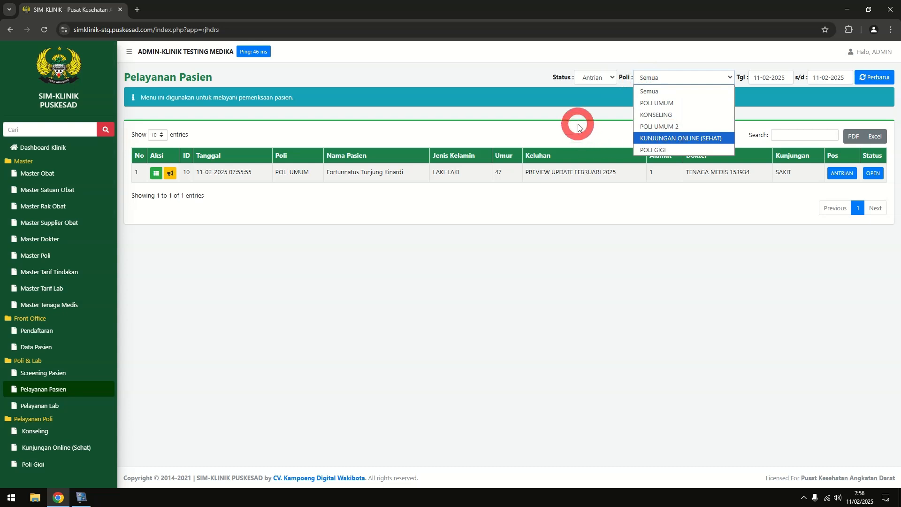
click(344, 326)
click(383, 363)
click(374, 378)
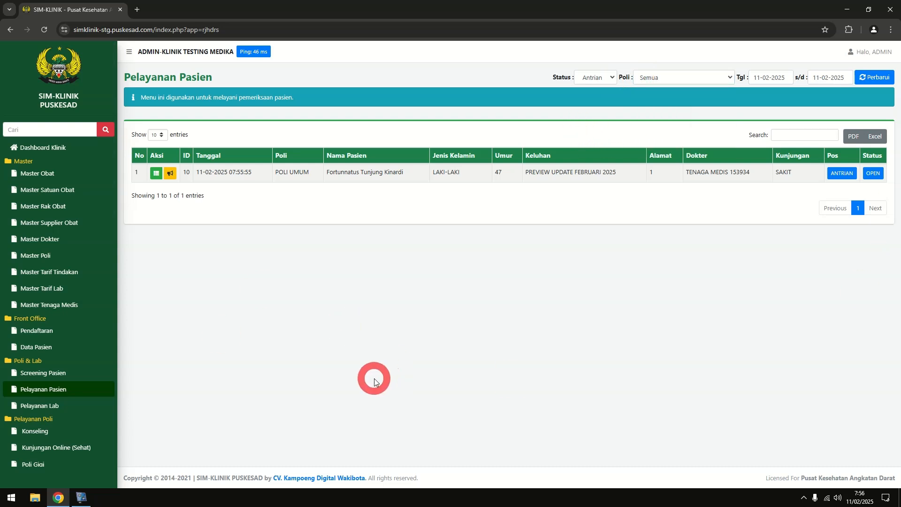
scroll(18, 269, down, 2)
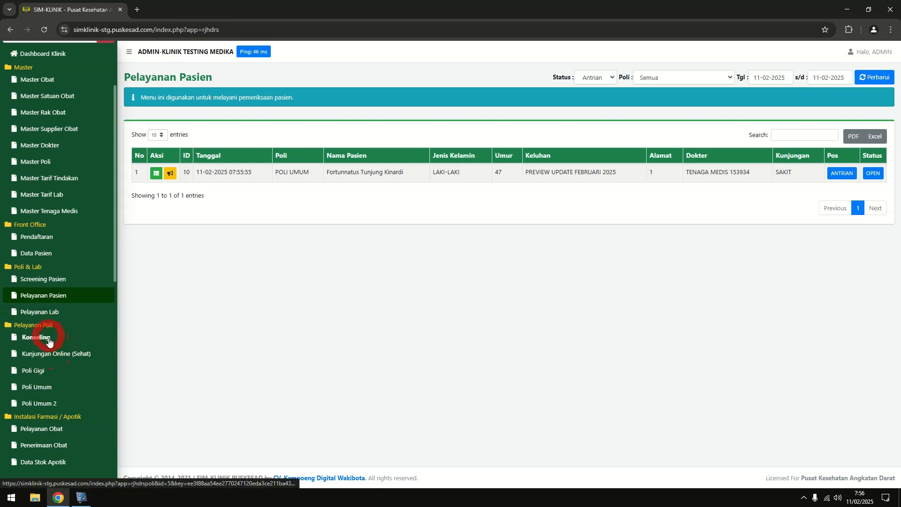
Browse the Poli Gigi and Poli Umum service lists, then return to the all-clinics list
click(35, 371)
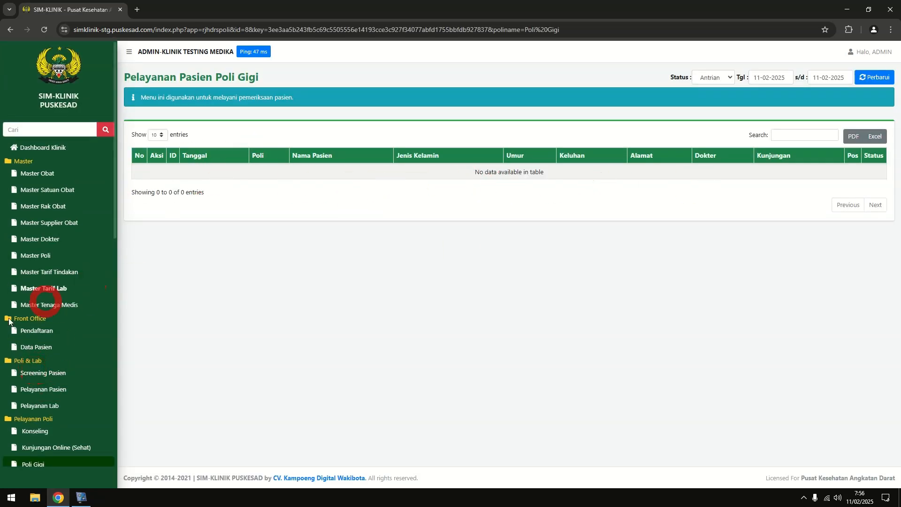
scroll(47, 303, down, 3)
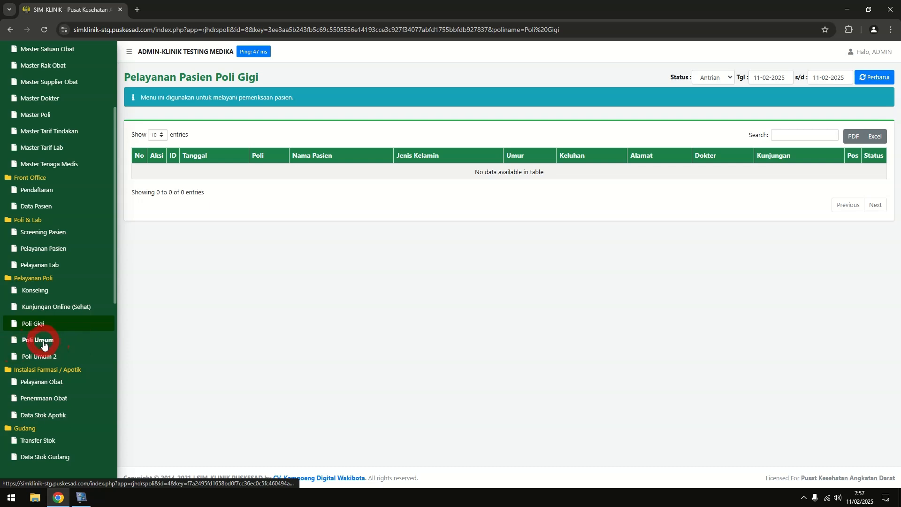
click(40, 341)
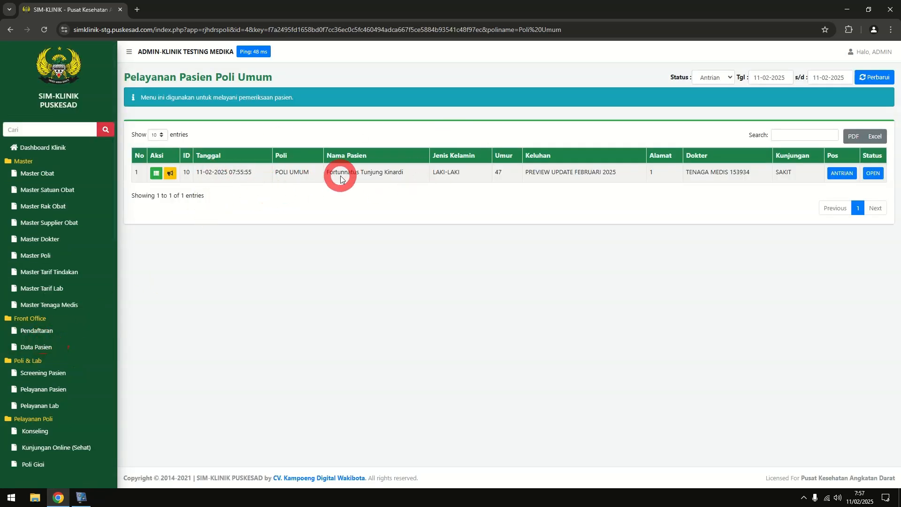
click(55, 391)
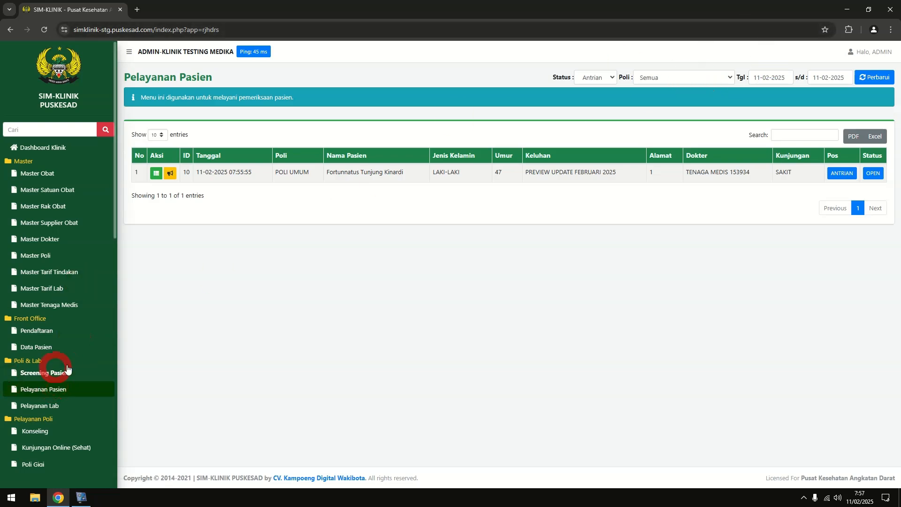
Filter the patient service list to POLI GIGI, then to KONSELING
click(648, 78)
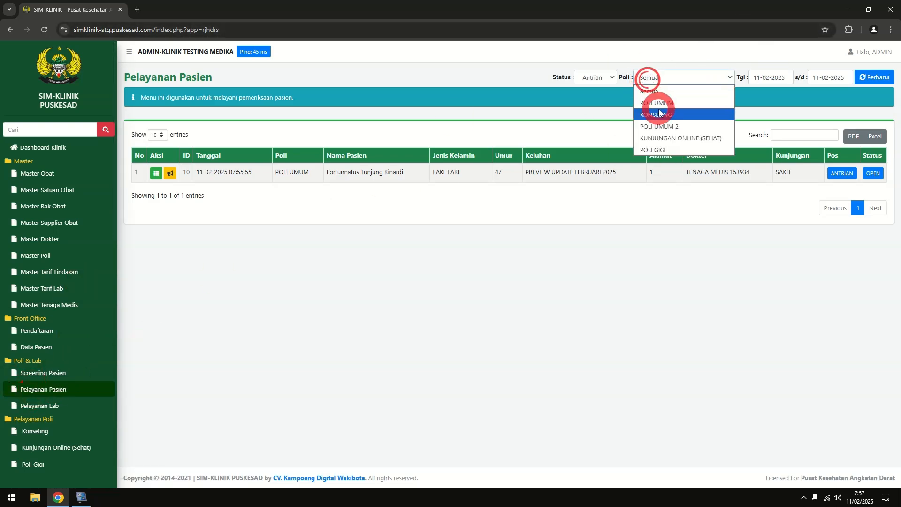
click(669, 140)
click(677, 80)
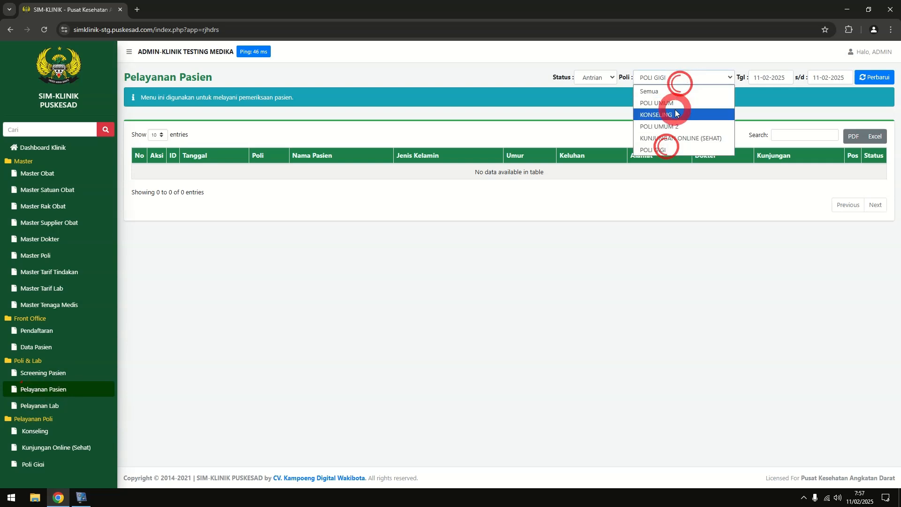
click(675, 113)
scroll(71, 326, down, 3)
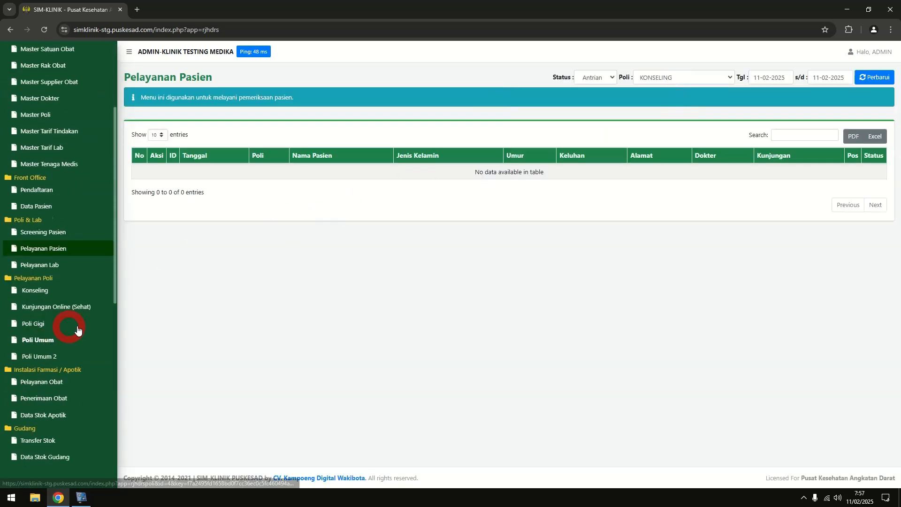
Open the Poli Umum list, then the Screening Pasien assessment page
click(44, 339)
scroll(61, 267, down, 3)
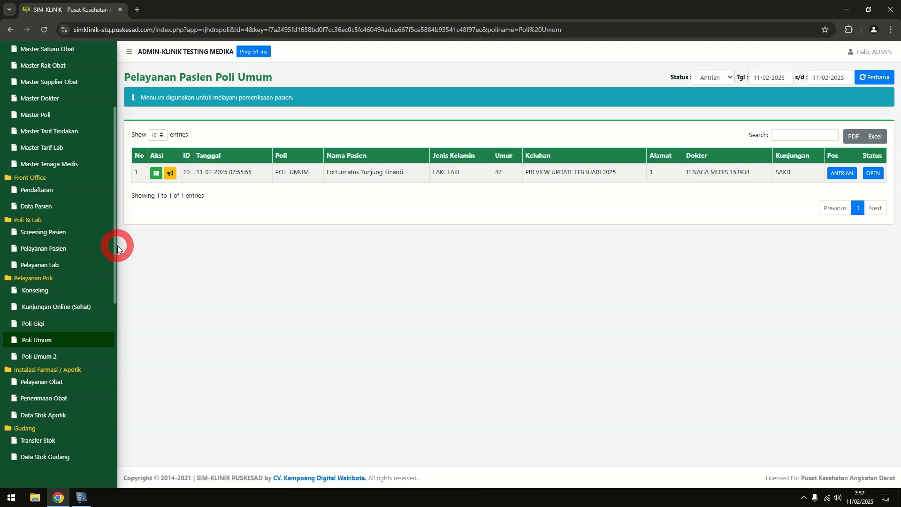
click(75, 237)
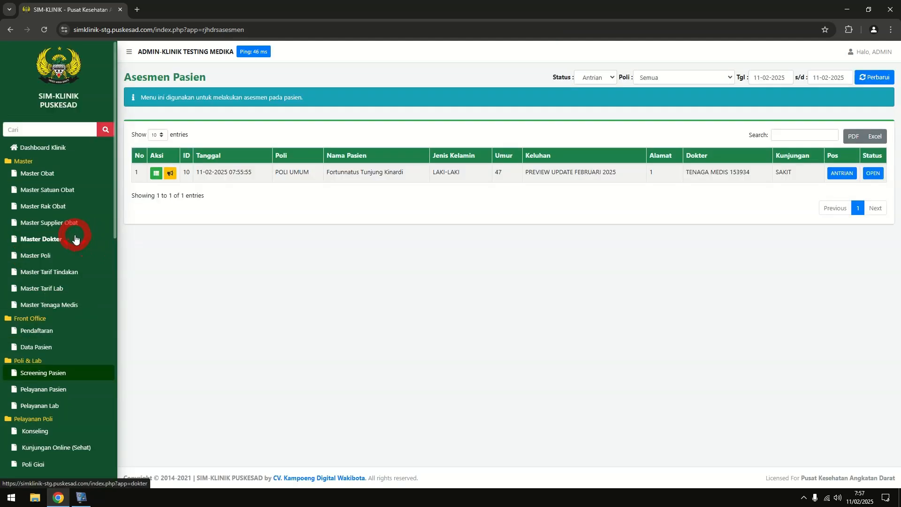
Open the visit's service details and copy the Keluhan Utama text into Anamnesa
scroll(75, 239, down, 2)
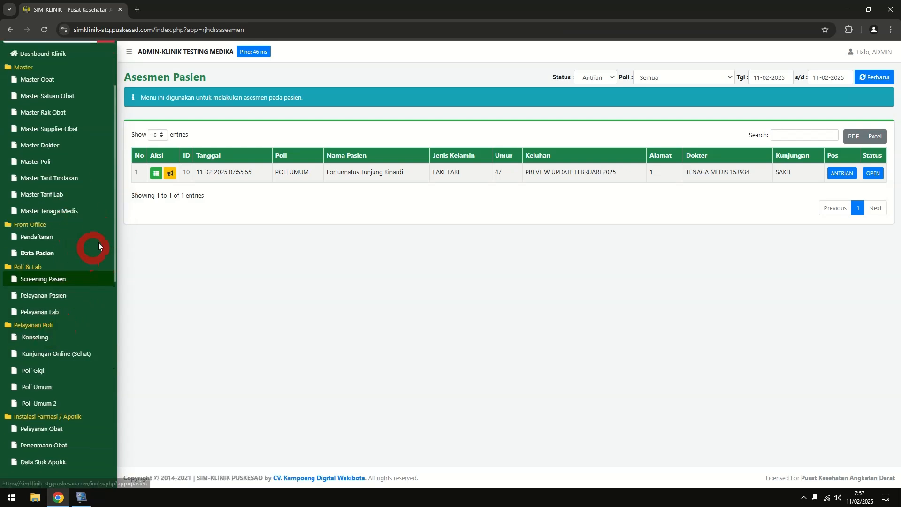
click(156, 174)
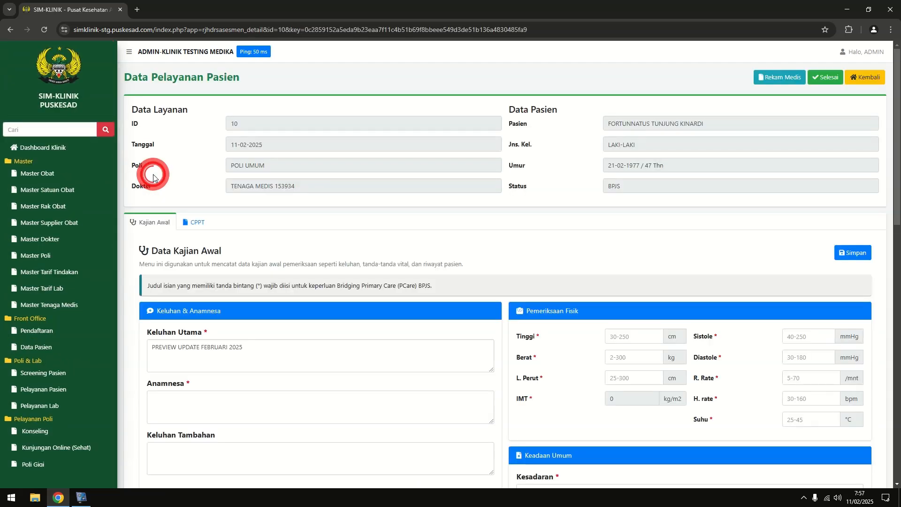
scroll(282, 231, down, 2)
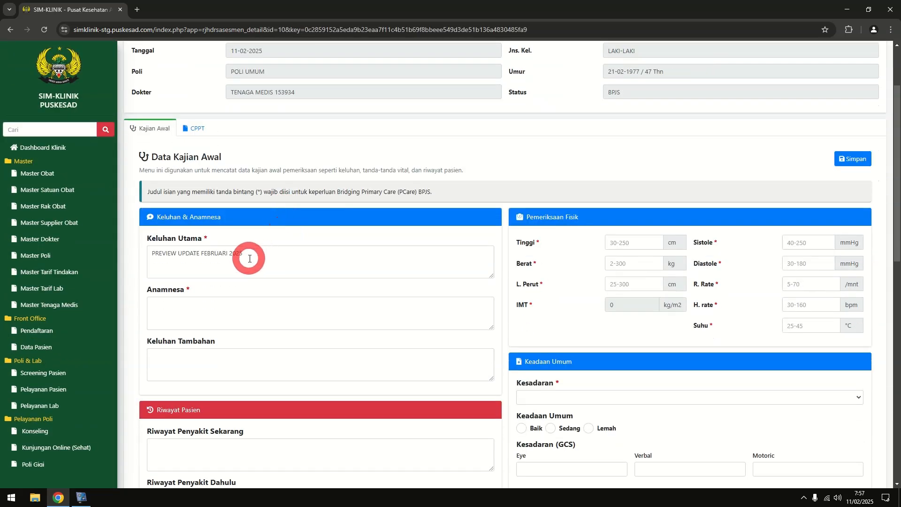
drag(246, 255, 142, 255)
click(240, 196)
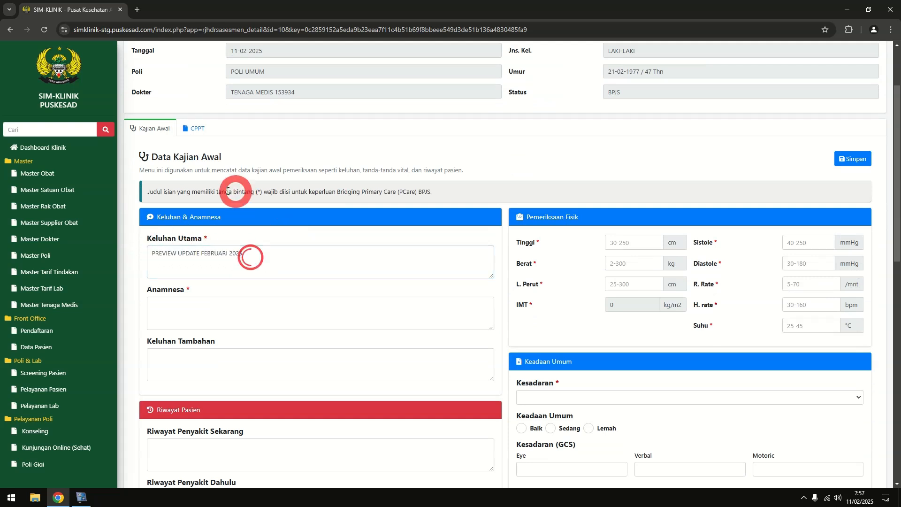
scroll(241, 196, up, 2)
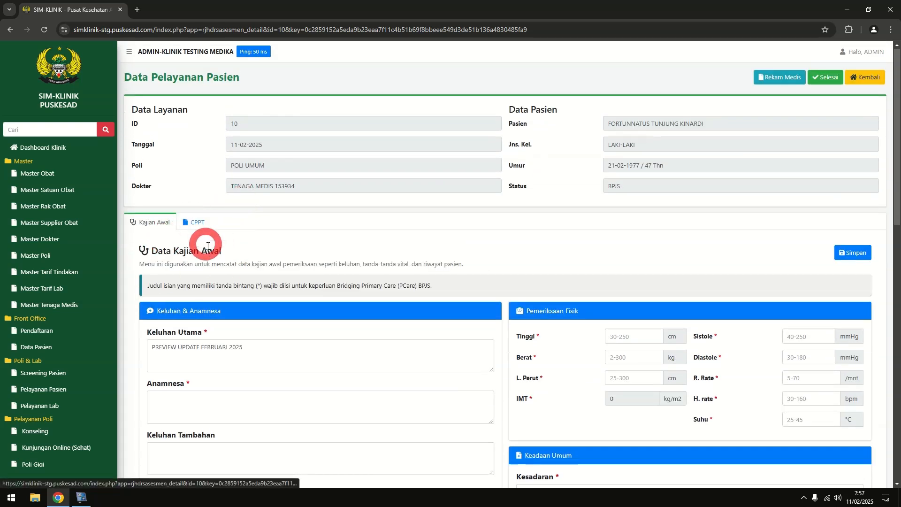
drag(242, 347, 137, 347)
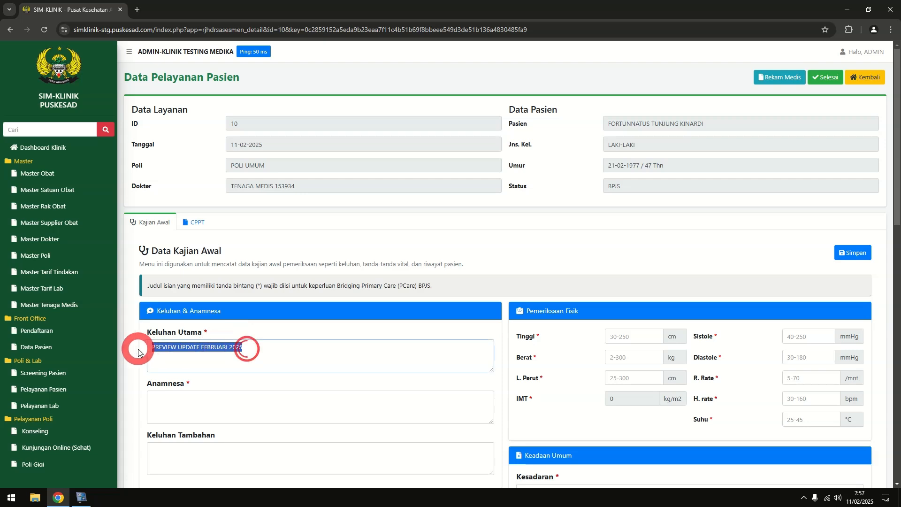
key(ctrl+c)
click(191, 404)
key(ctrl+v)
Enter the vital signs: height 170, weight 80, then waist, pressure, rates and temperature 37
scroll(247, 368, down, 4)
scroll(248, 367, down, 9)
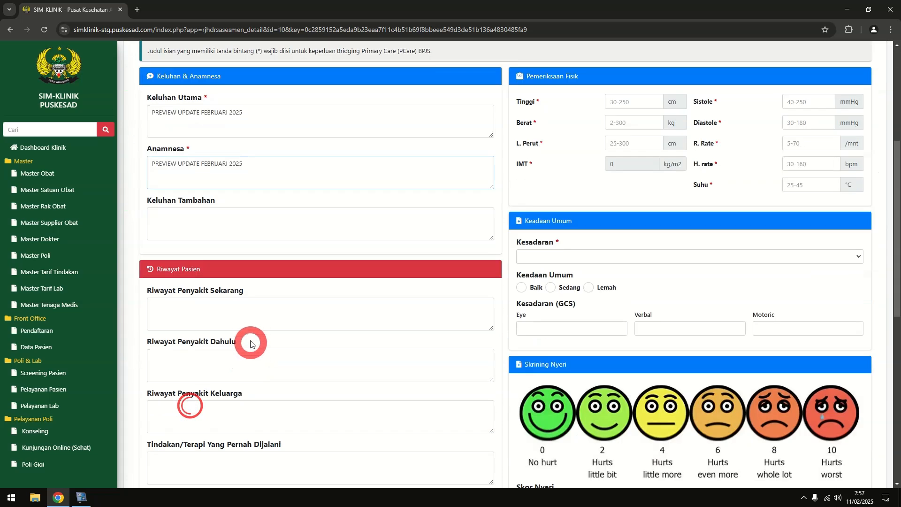
scroll(280, 317, up, 15)
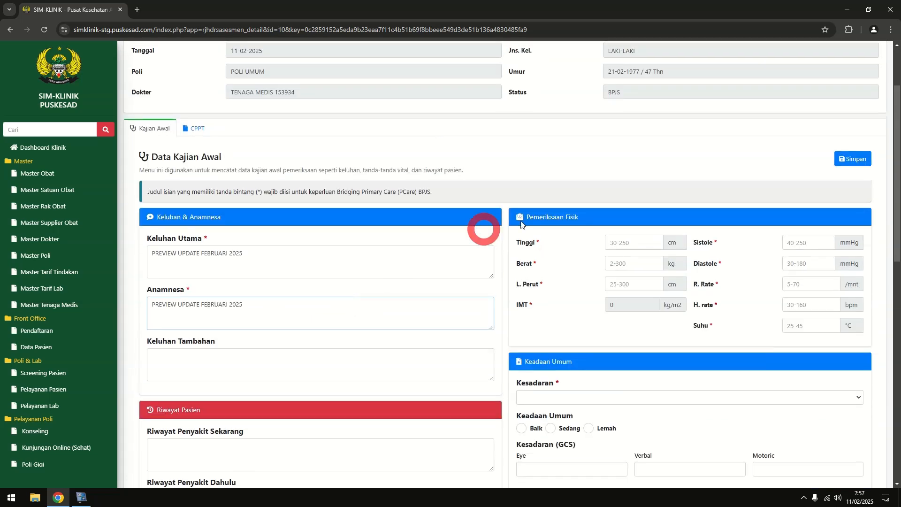
click(633, 242)
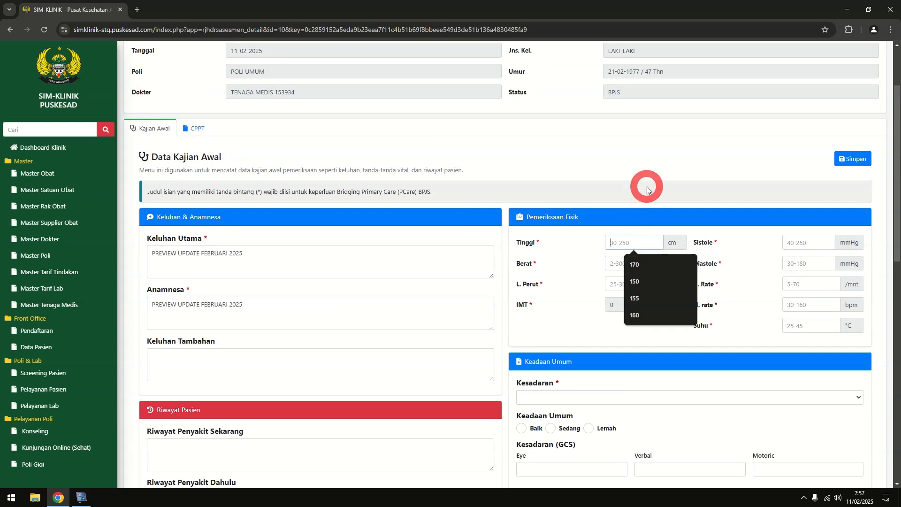
text(170)
key(Tab)
text(80)
key(Tab)
text(8)
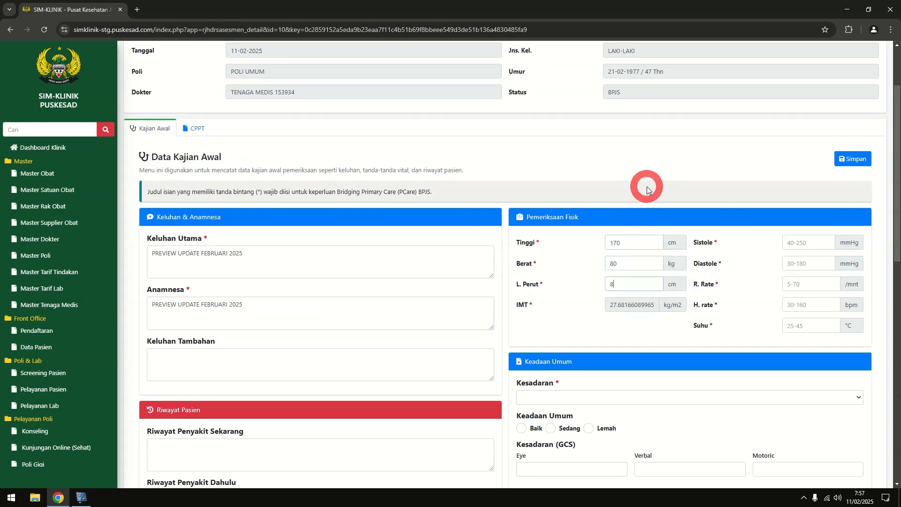
text(120)
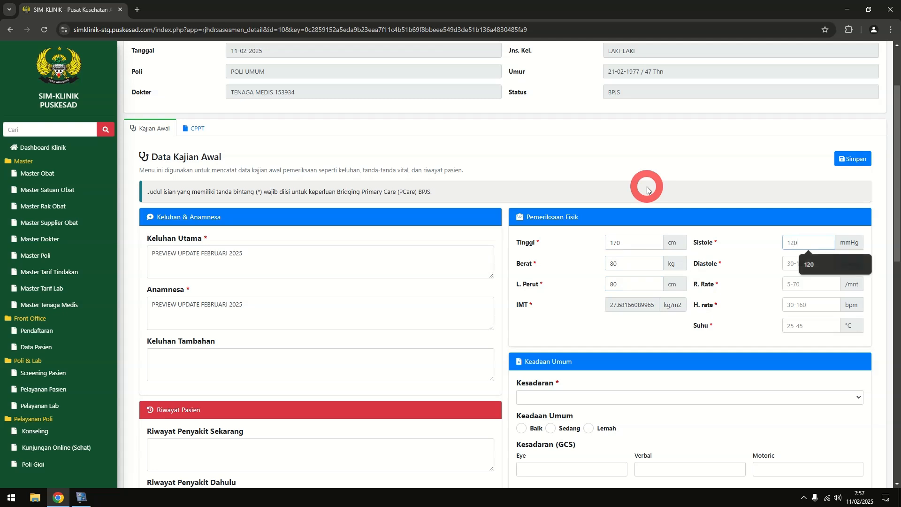
key(Tab)
text(80)
key(Tab)
text(40)
key(Tab)
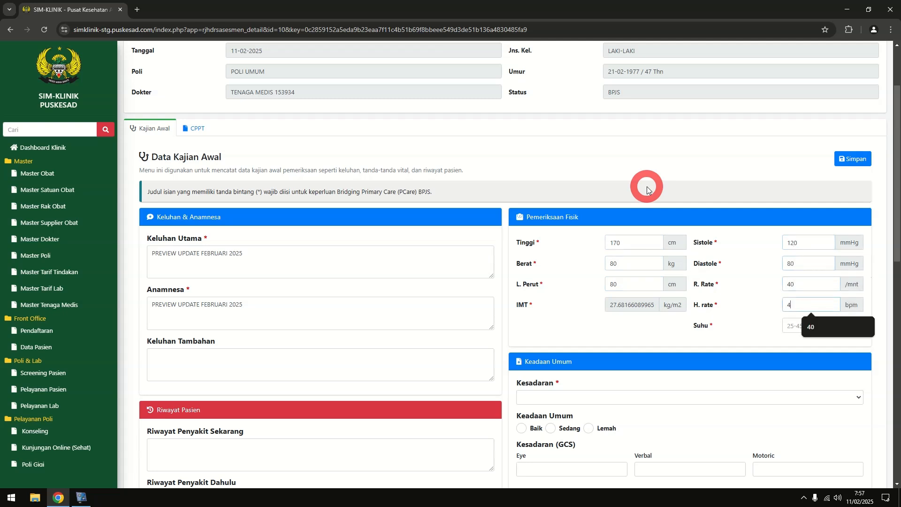
text(40)
key(Tab)
text(37)
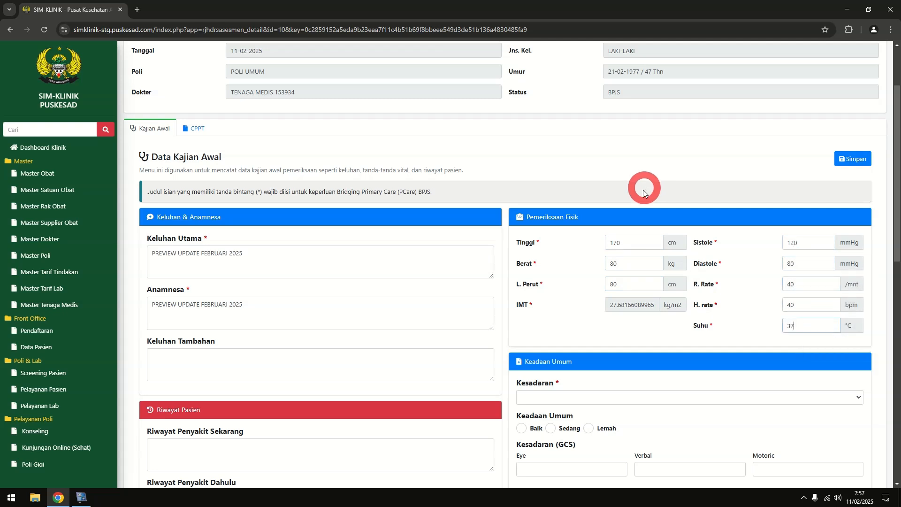
Set the consciousness level to Compos mentis
click(568, 397)
click(550, 420)
scroll(615, 382, down, 3)
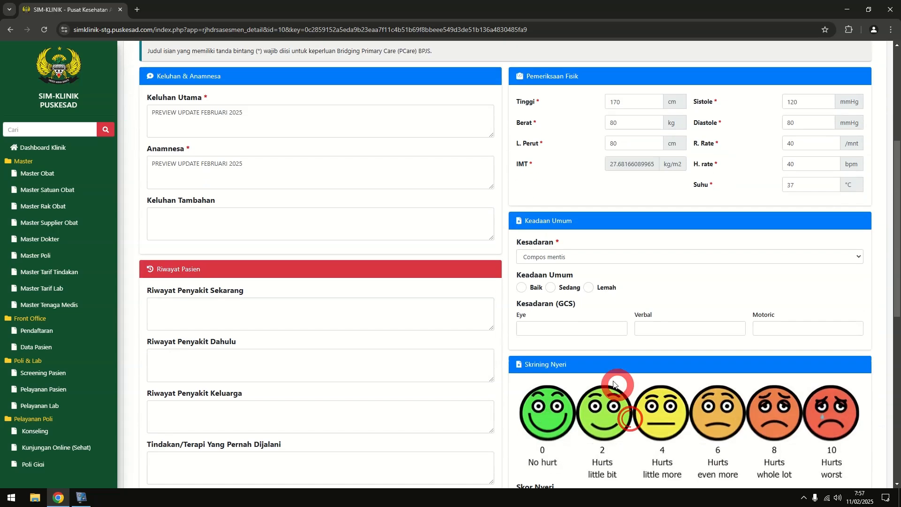
click(528, 286)
scroll(538, 286, down, 4)
scroll(538, 285, down, 5)
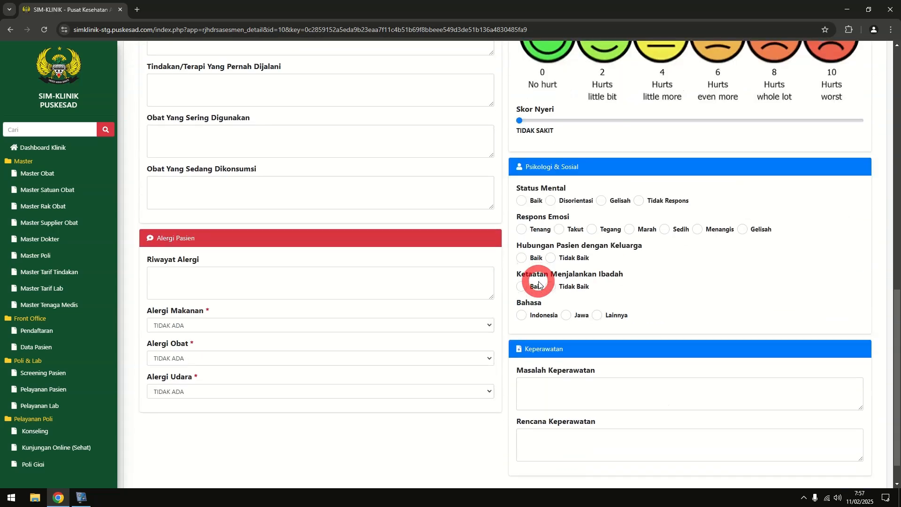
Paste the complaint into the nursing problem and plan fields and save the Kajian Awal
click(574, 359)
key(ctrl+v)
click(581, 400)
key(ctrl+v)
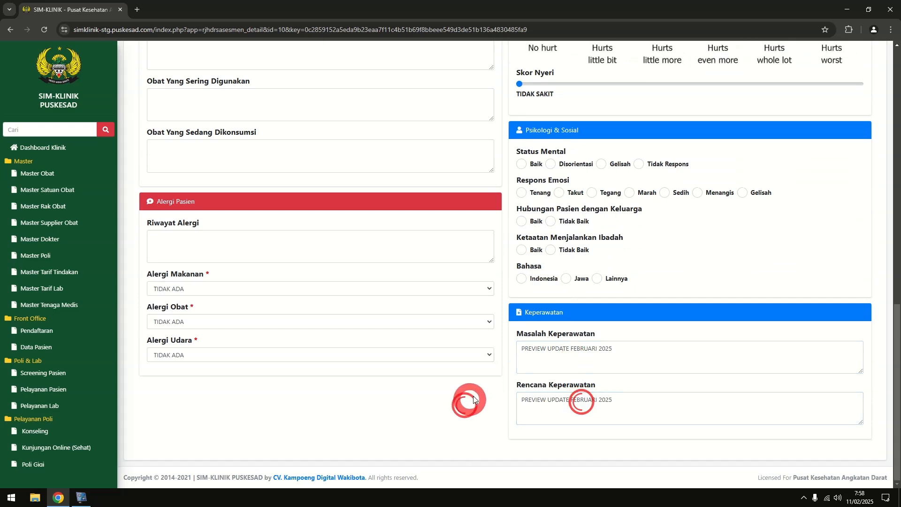
scroll(464, 403, up, 12)
scroll(857, 187, up, 3)
click(851, 170)
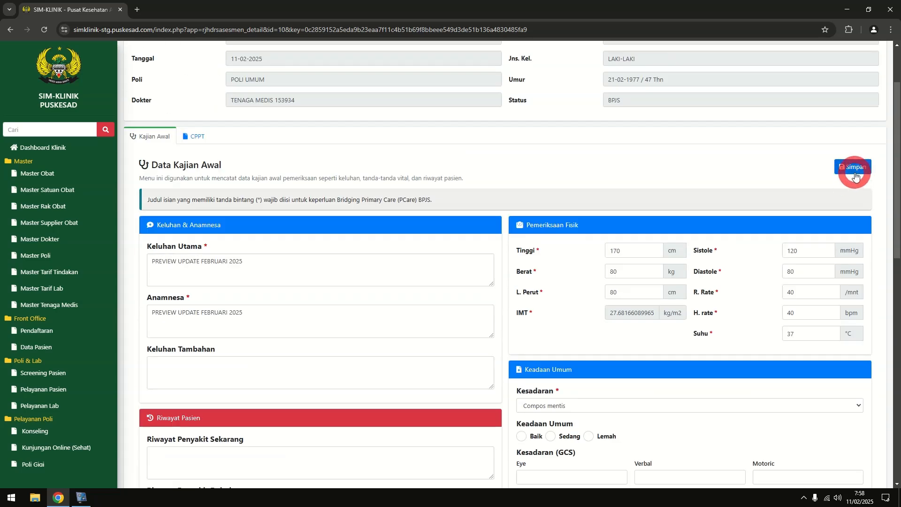
click(197, 139)
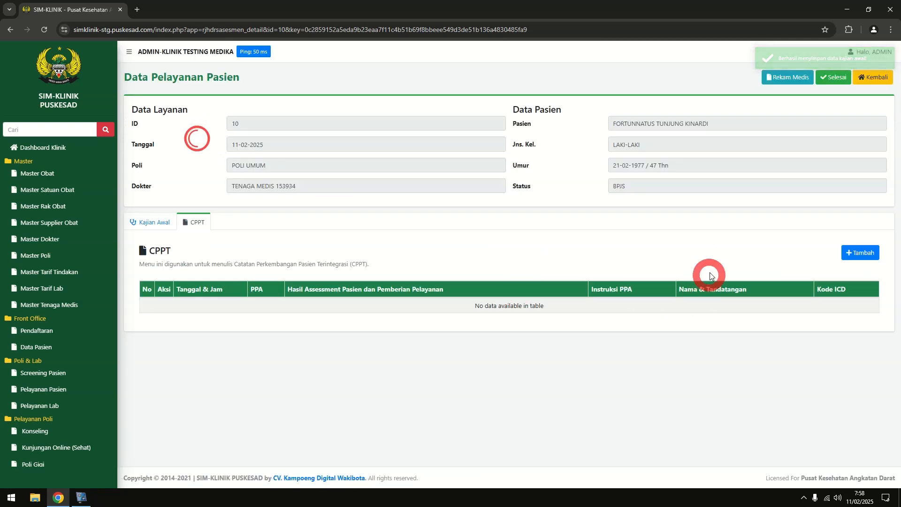
Start a new CPPT entry with provider role PERAWAT and the nurse selected
click(869, 254)
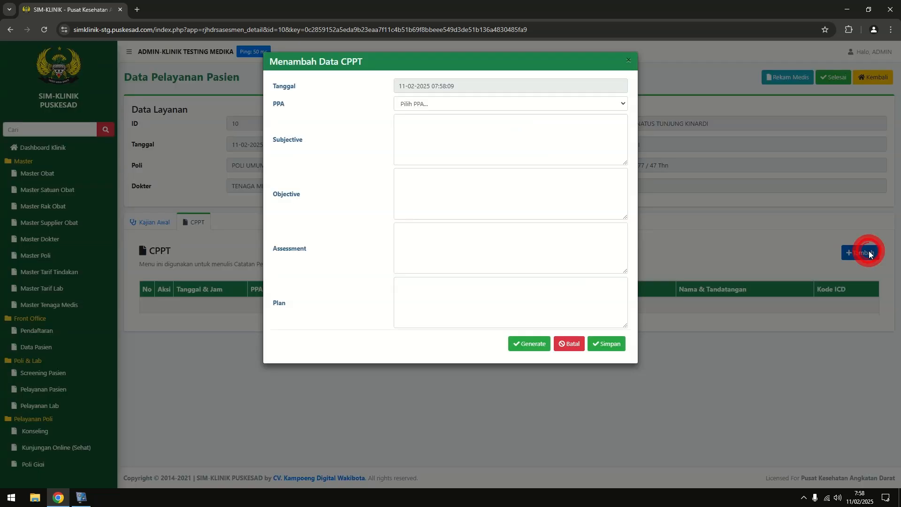
click(438, 104)
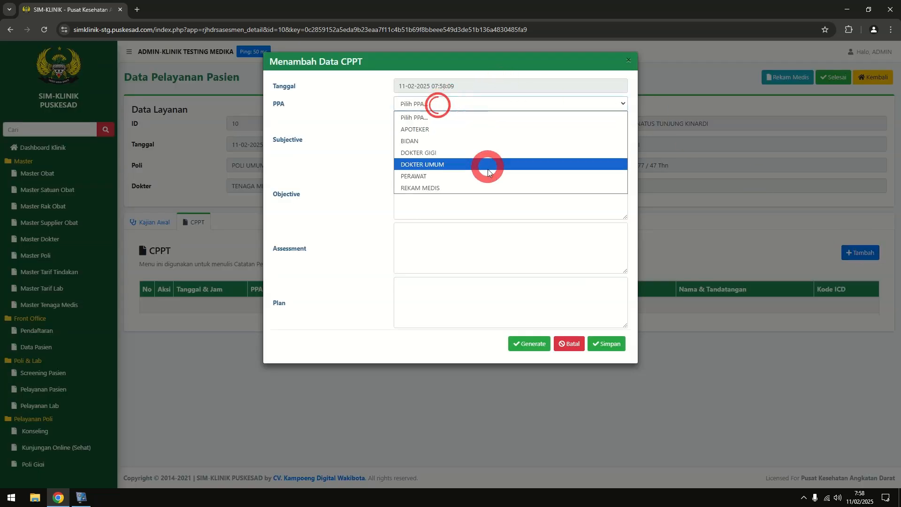
click(452, 181)
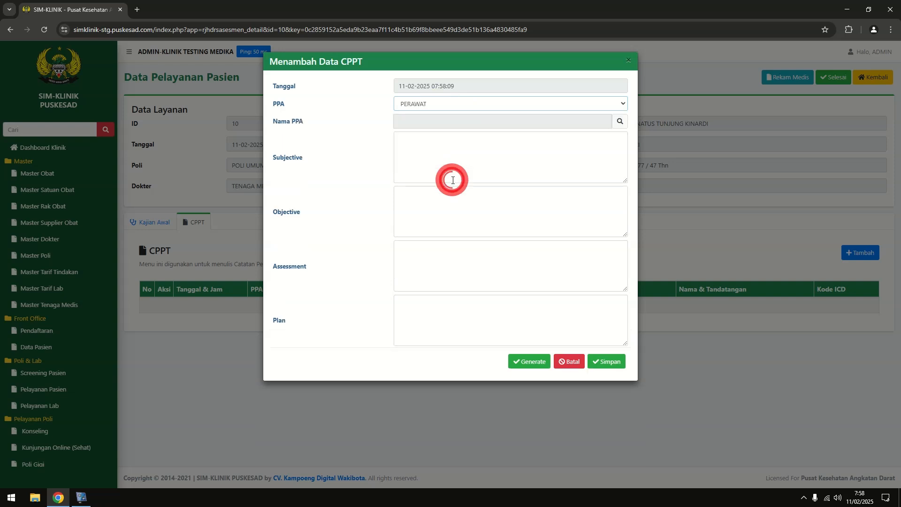
click(621, 121)
click(284, 122)
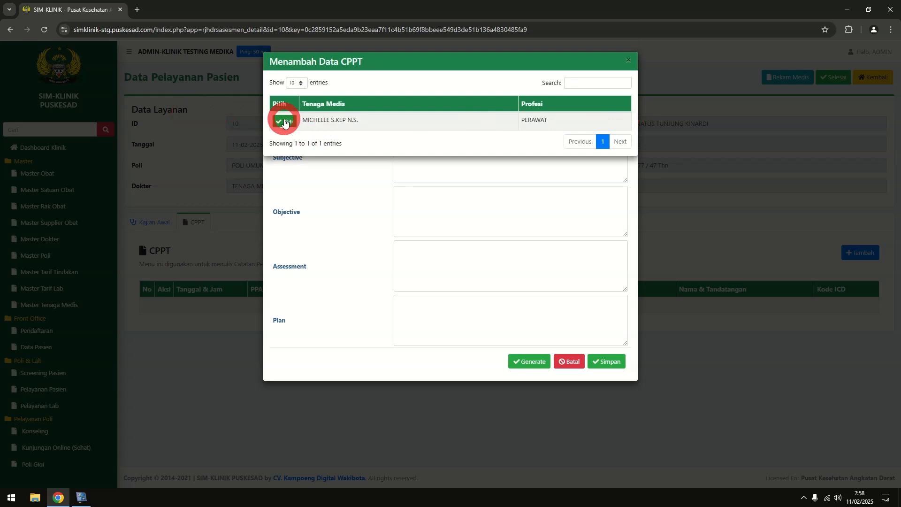
Generate the SOAP notes, move the assessment value onto its own line, and save the entry
click(435, 175)
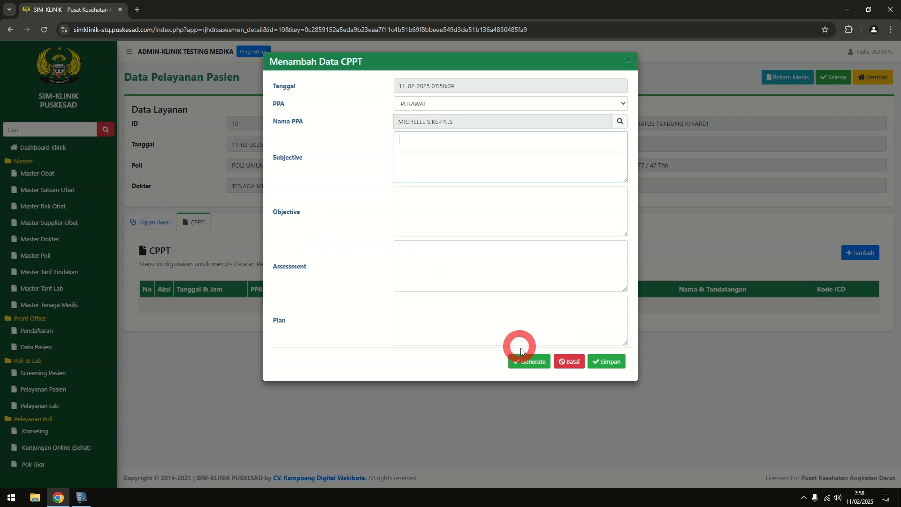
click(530, 362)
click(491, 260)
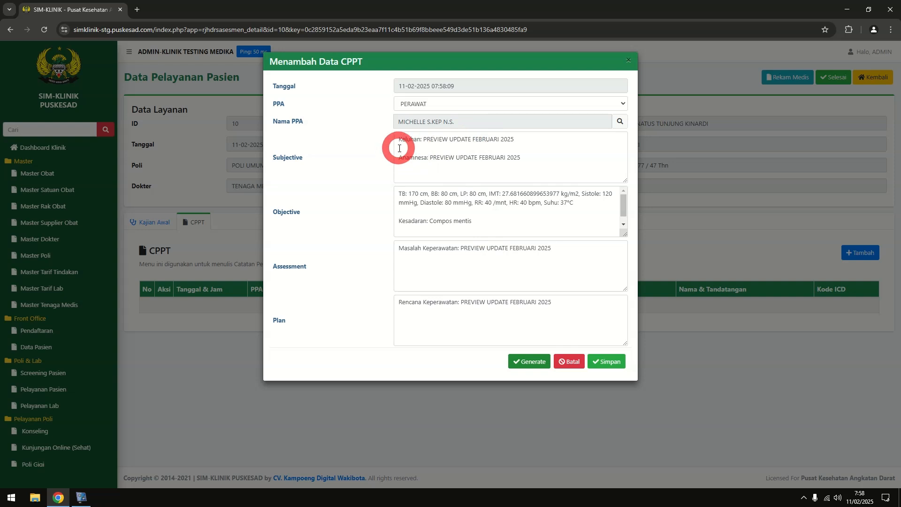
click(558, 249)
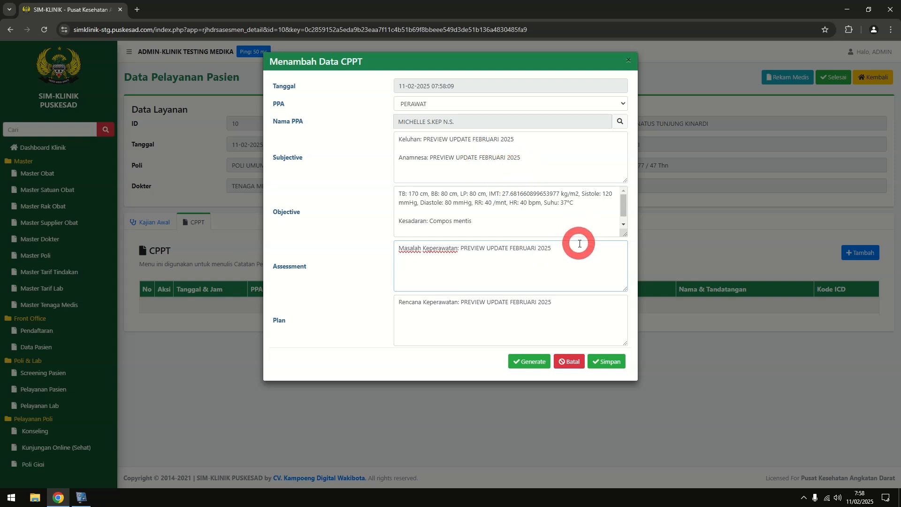
click(461, 249)
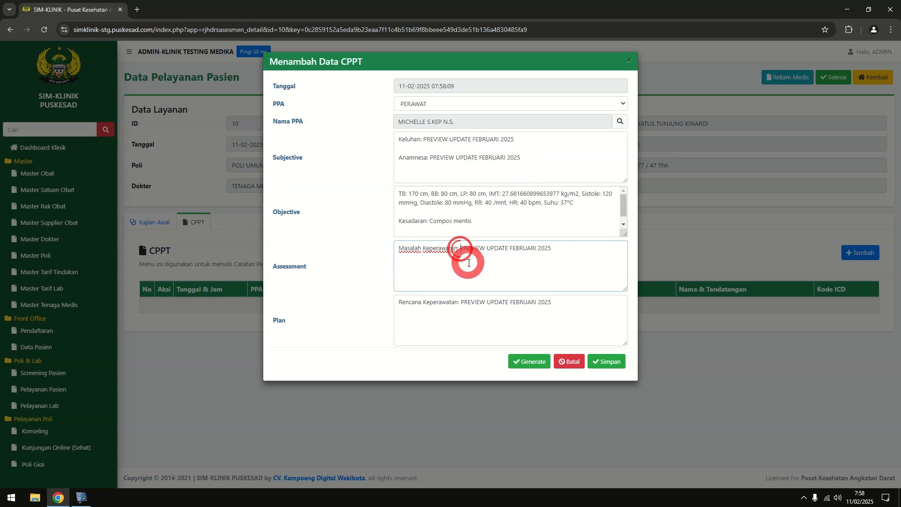
key(Return)
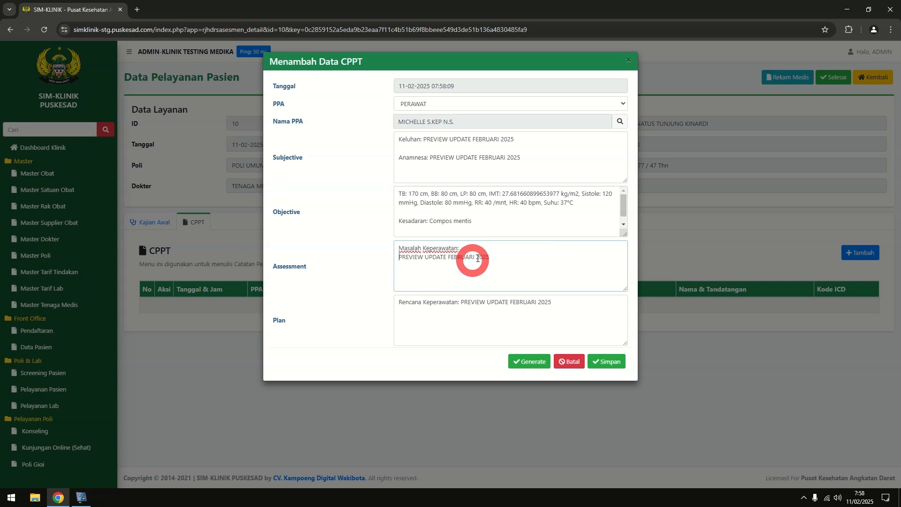
click(514, 256)
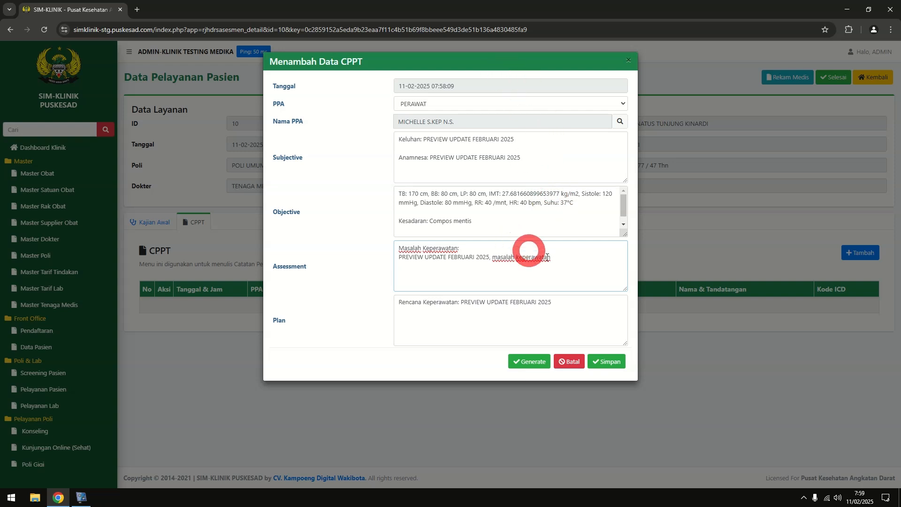
click(598, 362)
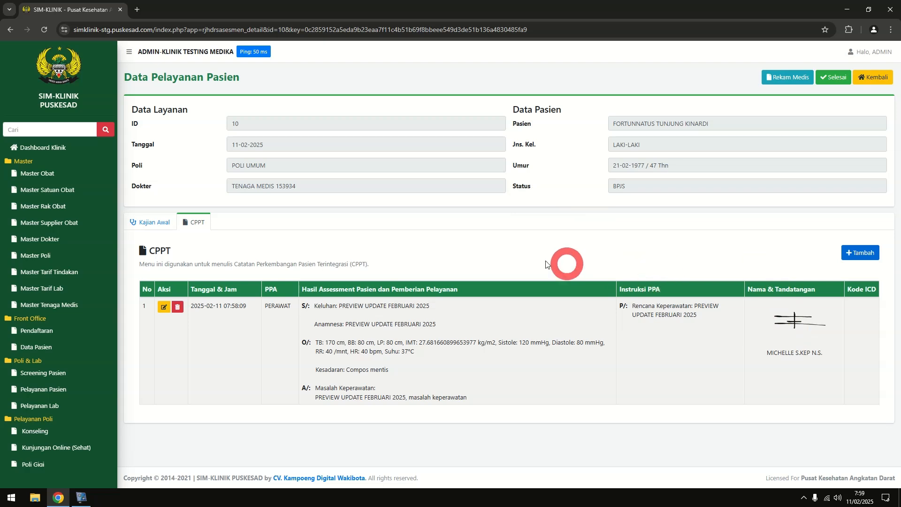
Mark the assessment Selesai, then open the patient's record from the Poli Umum list
click(827, 81)
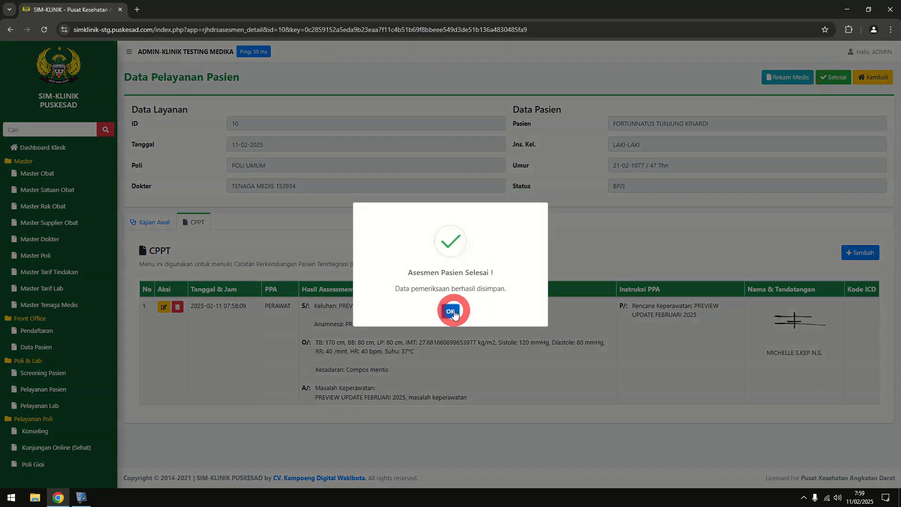
click(454, 314)
scroll(61, 357, down, 4)
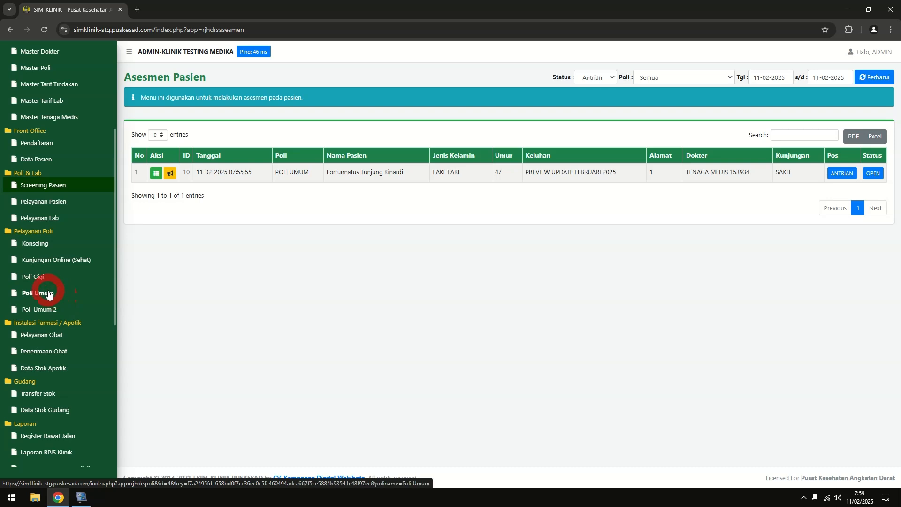
click(48, 293)
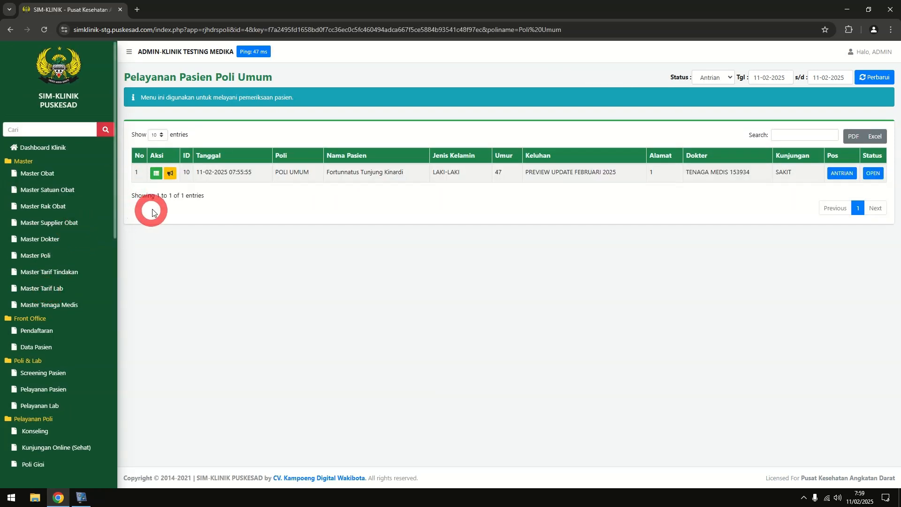
click(158, 174)
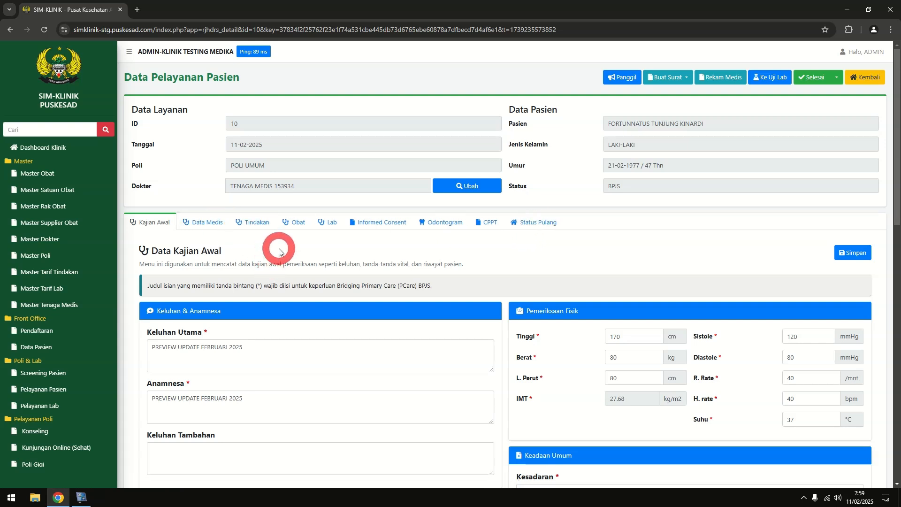
Call the patient's queue and mark them Hadir, bridging to P-Care successfully
click(629, 83)
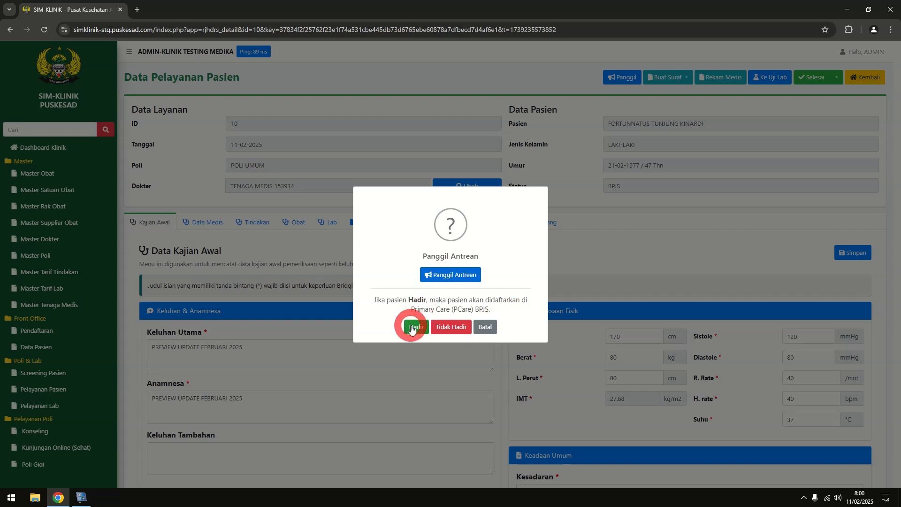
click(411, 327)
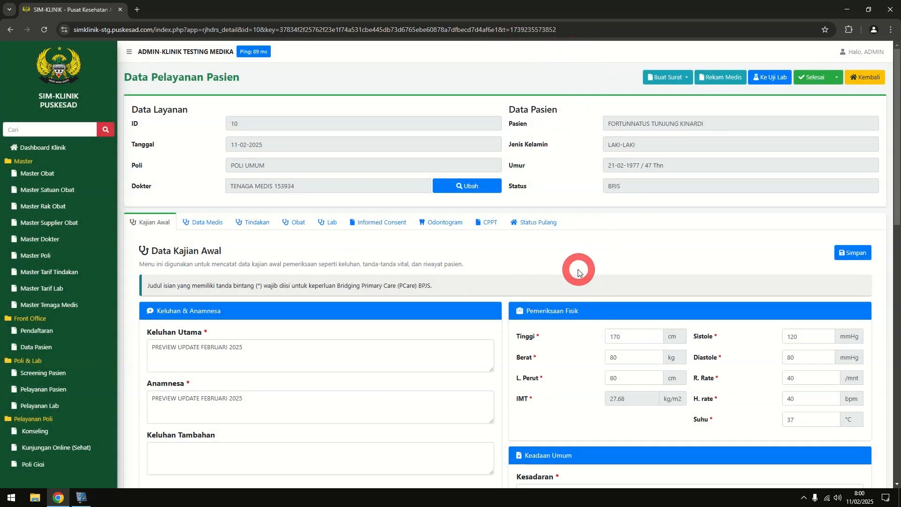
On Data Medis, set Kepala/Leher, Thorax, Abdomen, Ekstremitas and Lainnya to Normal
scroll(586, 272, down, 8)
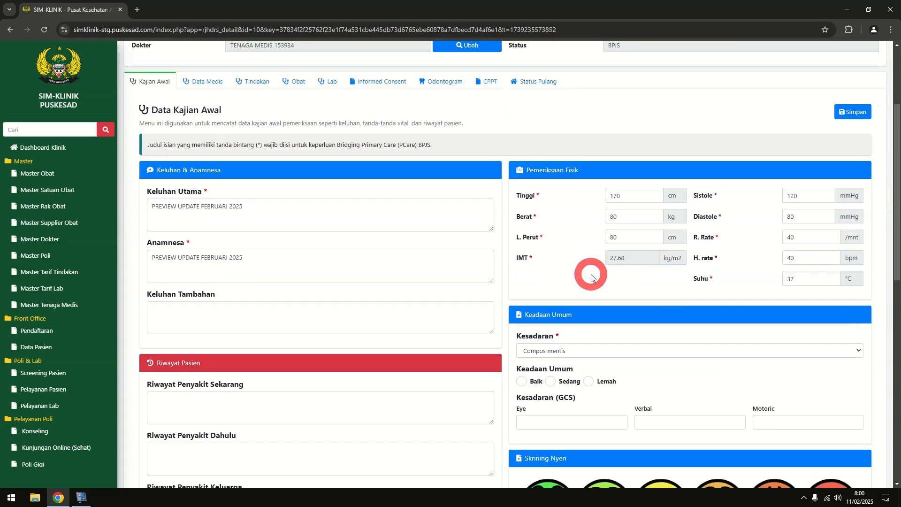
scroll(410, 256, down, 6)
scroll(284, 249, up, 13)
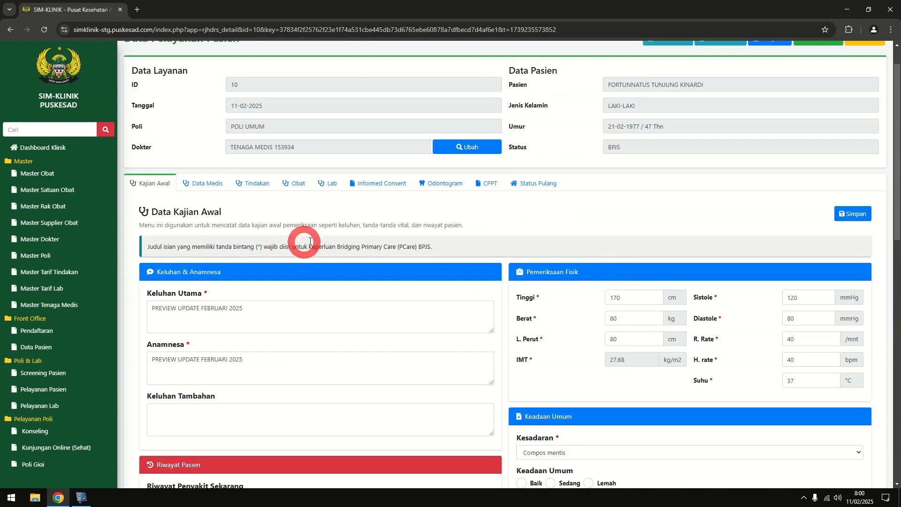
click(214, 184)
scroll(561, 277, down, 3)
click(482, 154)
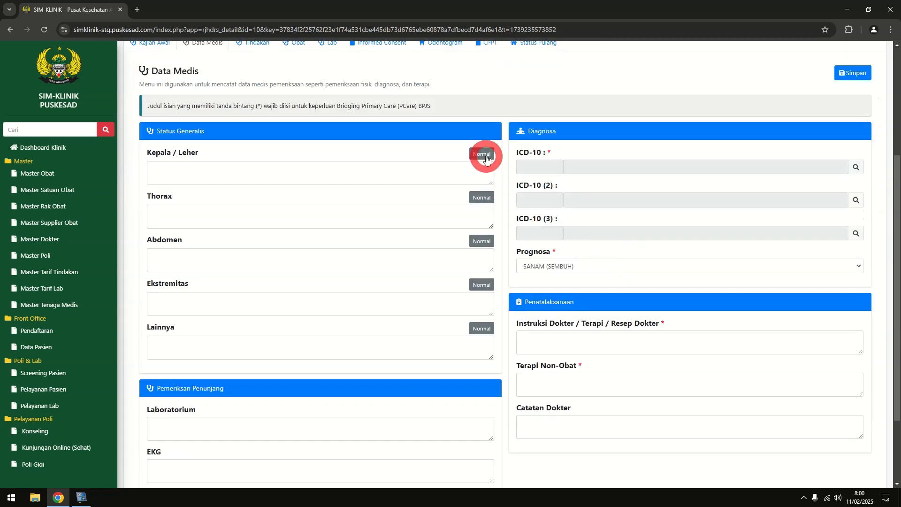
click(482, 197)
click(481, 239)
click(481, 284)
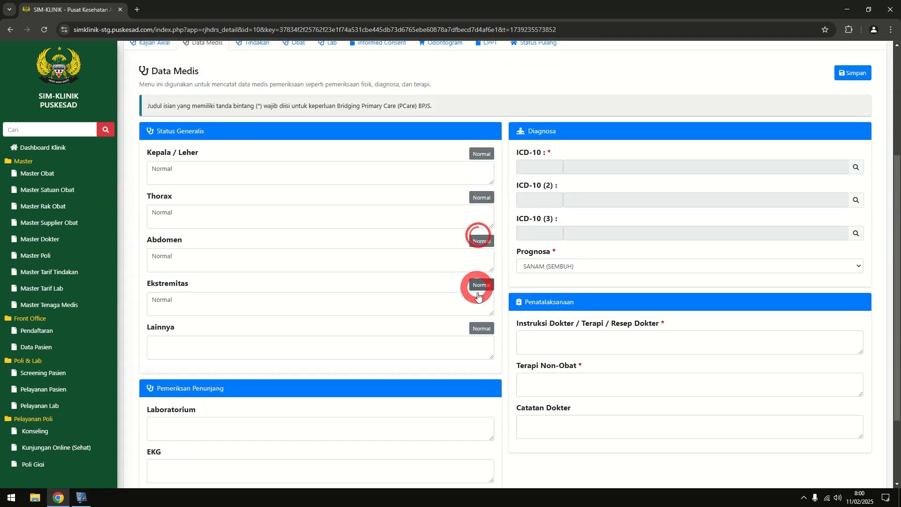
click(481, 328)
scroll(416, 327, down, 1)
scroll(427, 305, up, 3)
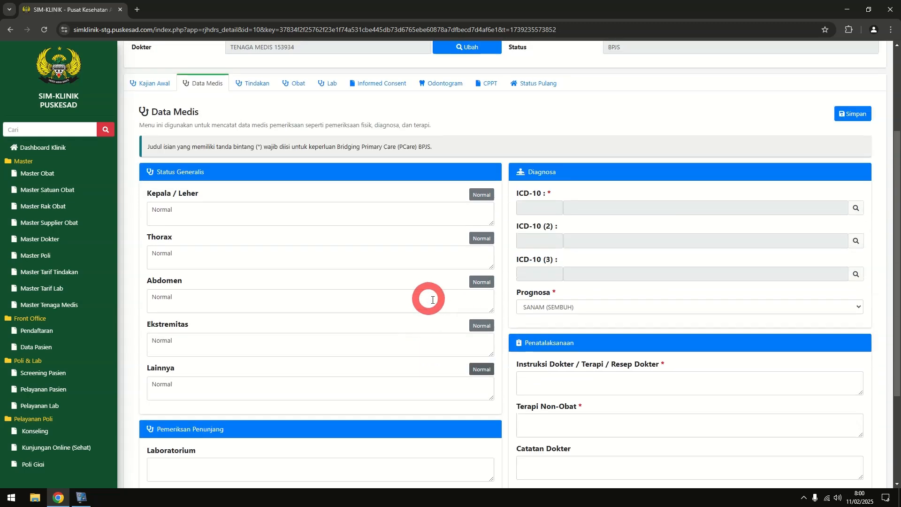
click(857, 208)
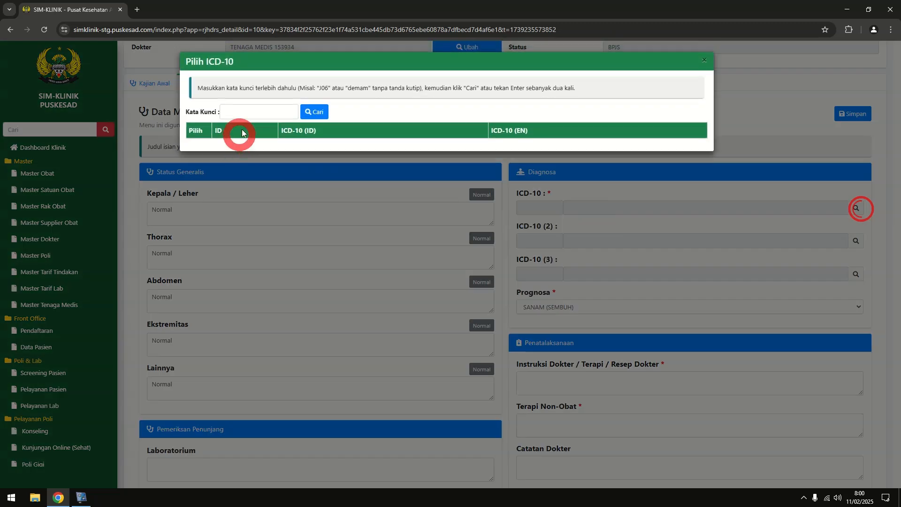
Search 'j06', pick diagnosis J06.9, and set the prognosis to BONAM (BAIK)
click(249, 117)
text(j06)
key(Return)
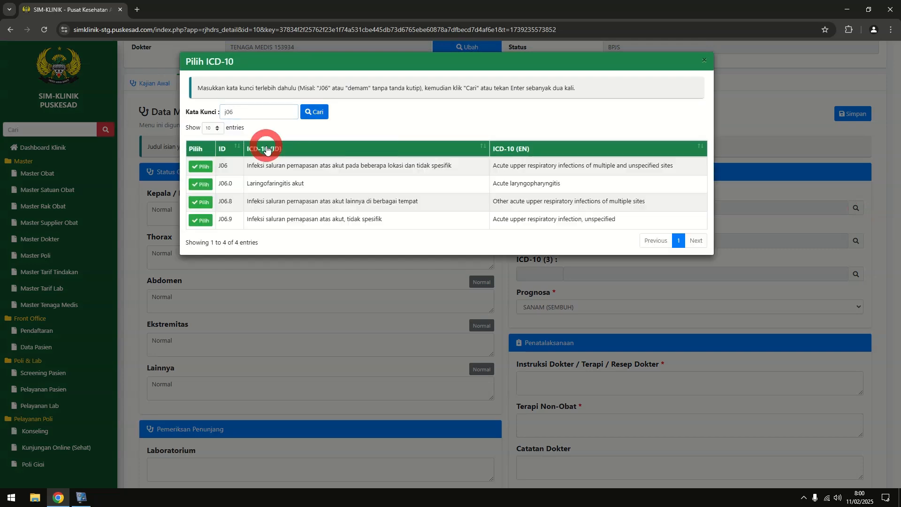
click(201, 220)
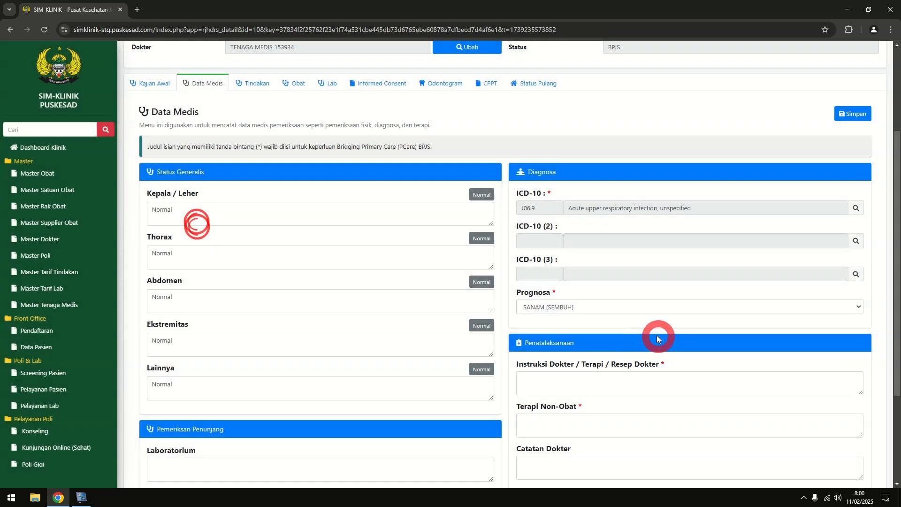
click(628, 308)
click(590, 333)
Paste the prepared text into doctor's instructions, non-drug therapy and doctor's notes, then save
click(572, 379)
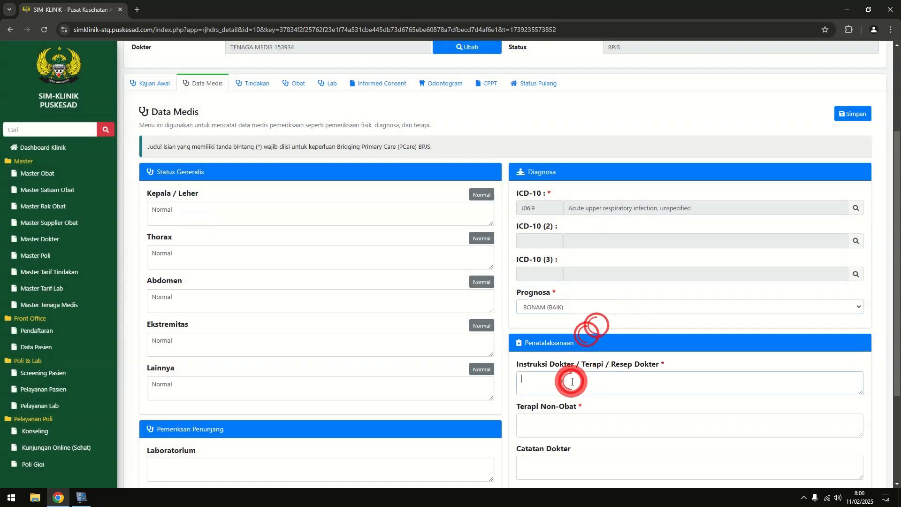
text(PREVIEW UPDATE FEBRUARI 2025)
click(584, 426)
text(PREVIEW UPDATE FEBRUARI 2025)
scroll(610, 389, down, 3)
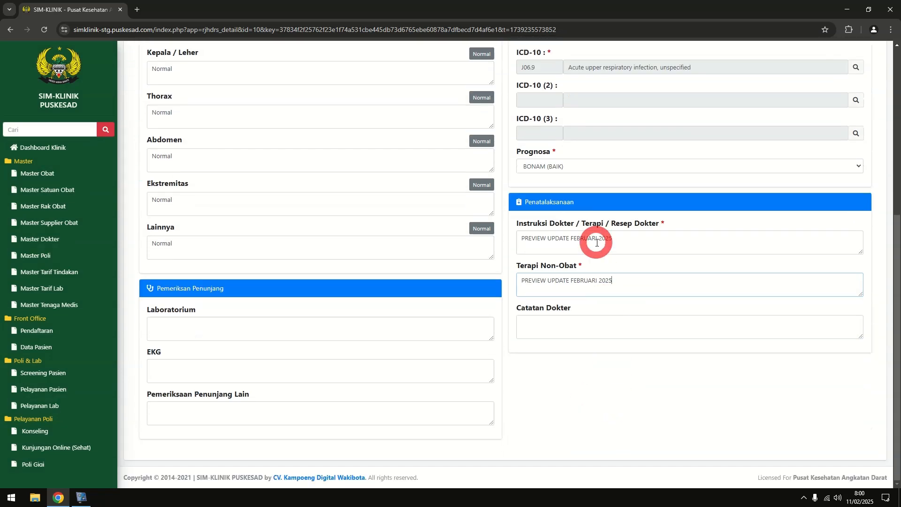
click(571, 329)
text(PREVIEW UPDATE FEBRUARI 2025)
scroll(606, 366, up, 6)
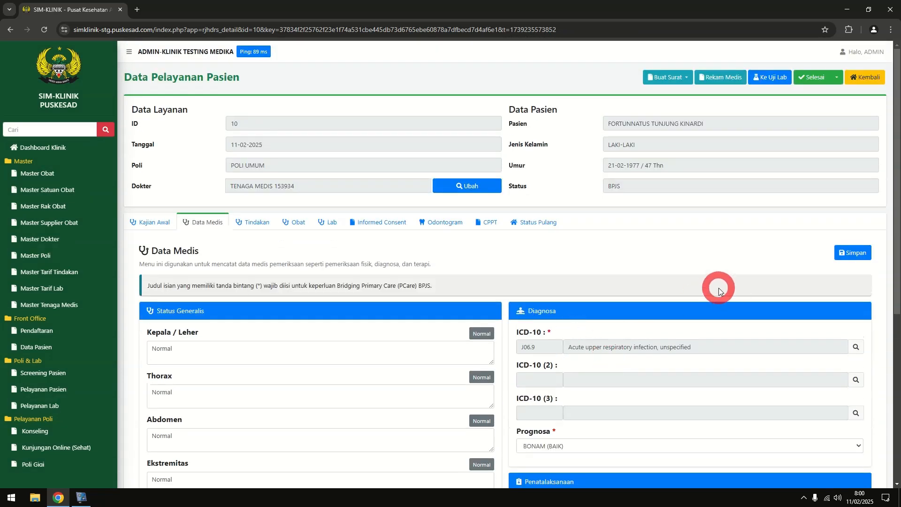
click(840, 256)
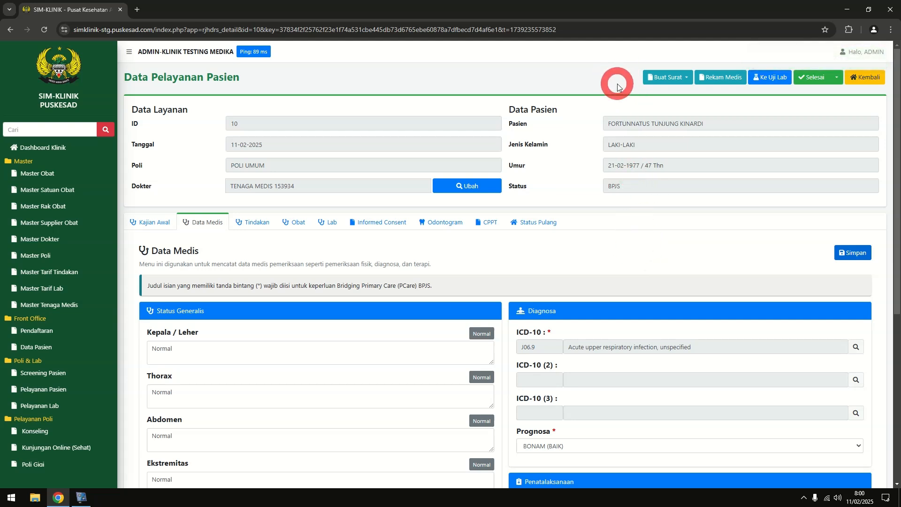
Create sick letter SS/12345/KTM for 3 days' rest, 11-02-2025 to 13-02-2025
click(664, 84)
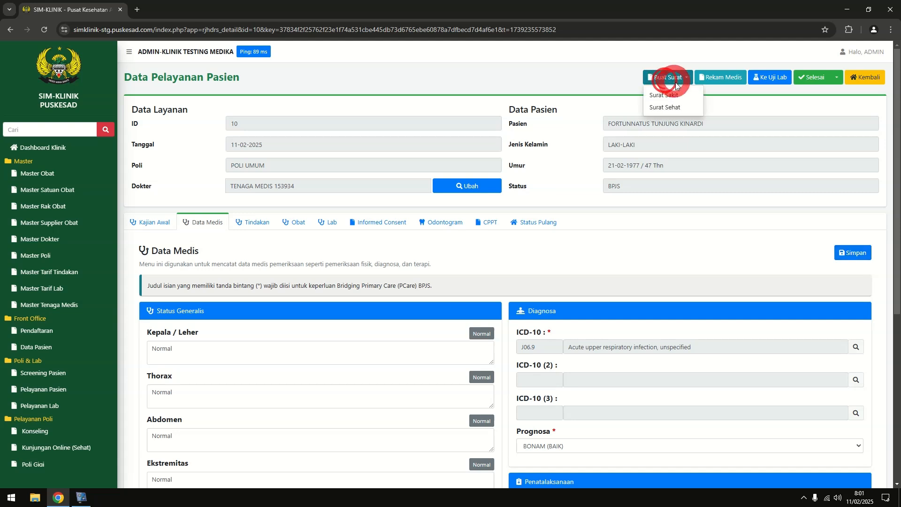
click(717, 100)
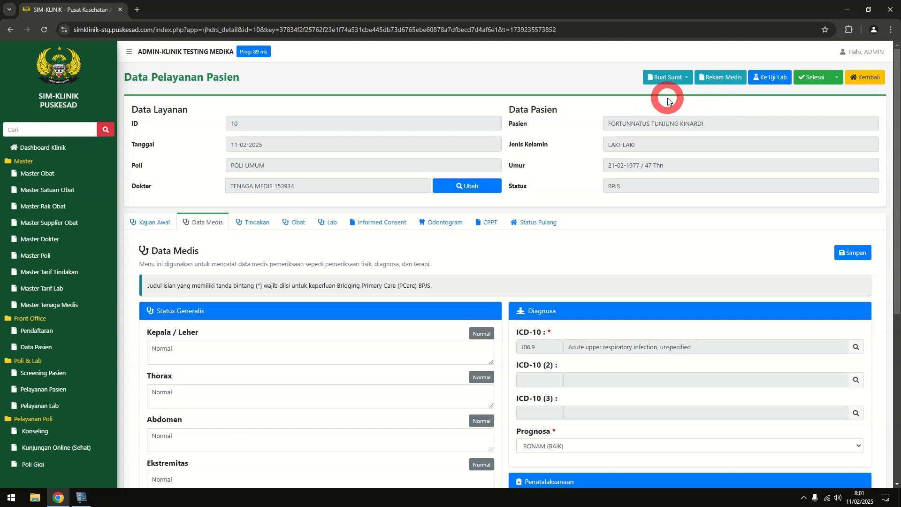
click(663, 79)
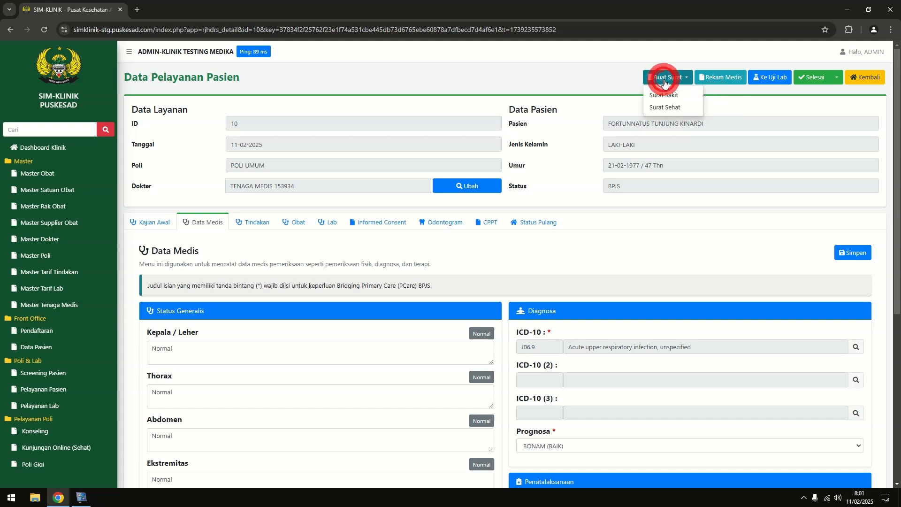
click(690, 96)
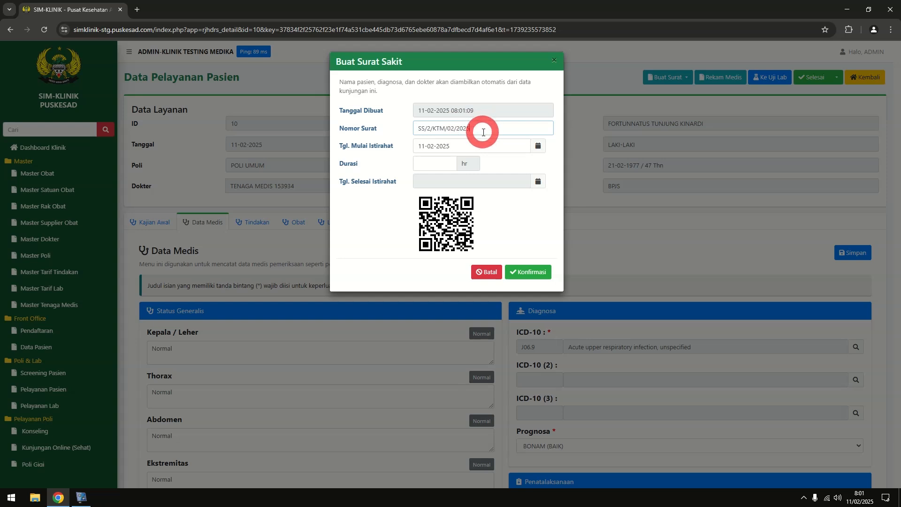
drag(483, 129, 402, 127)
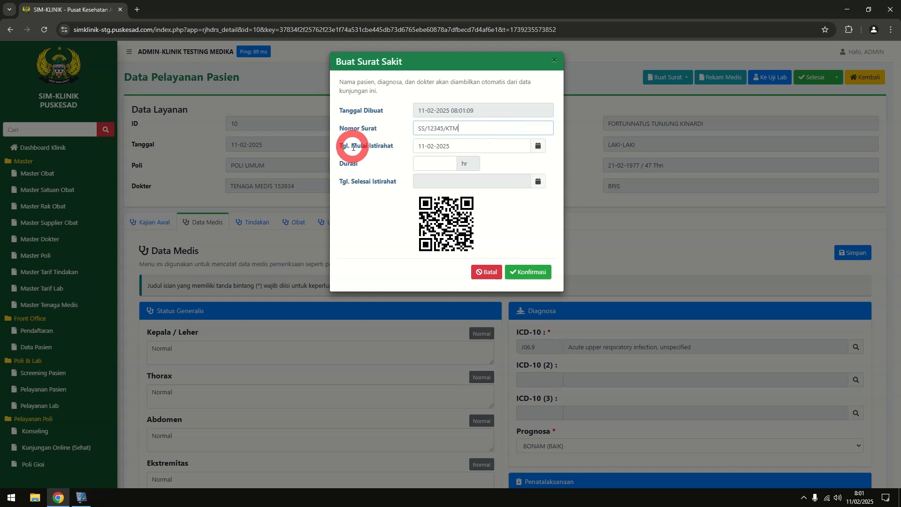
click(426, 162)
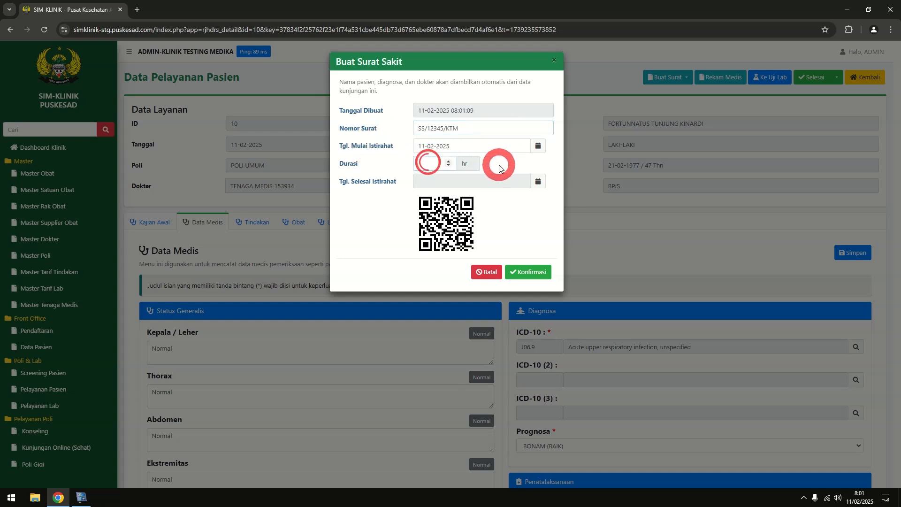
click(510, 207)
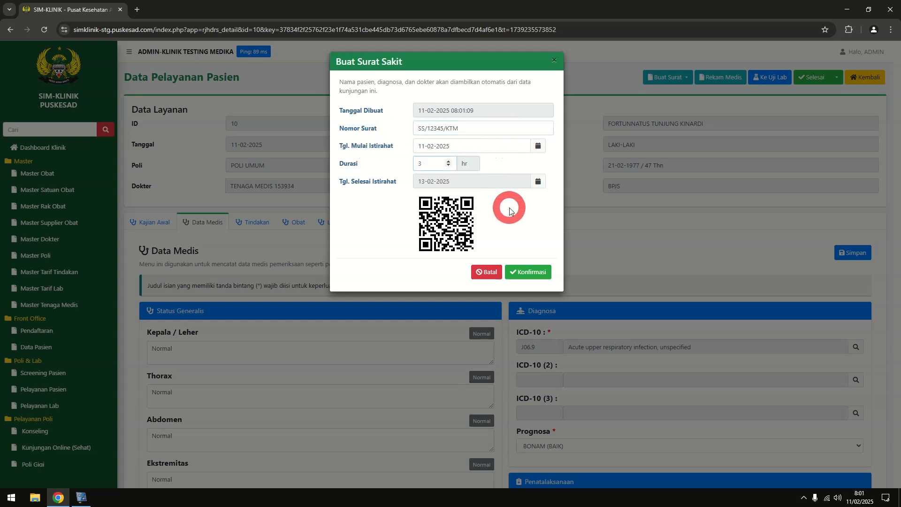
click(522, 273)
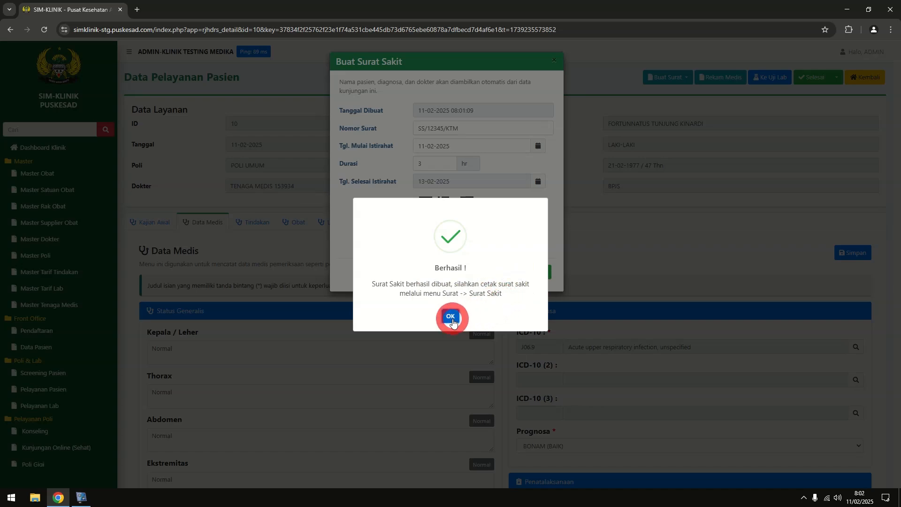
click(451, 317)
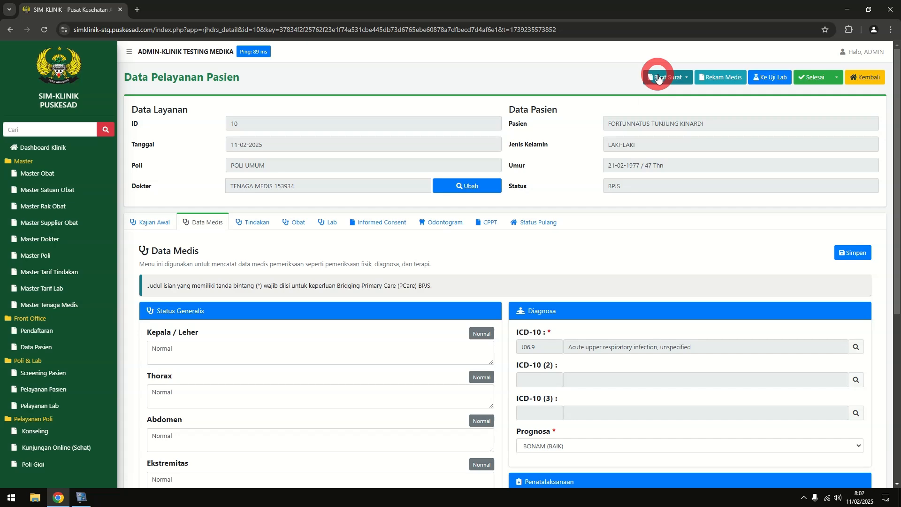
Start a health certificate letter and fill in the purpose MELAMAR PEKERJAAN
click(659, 78)
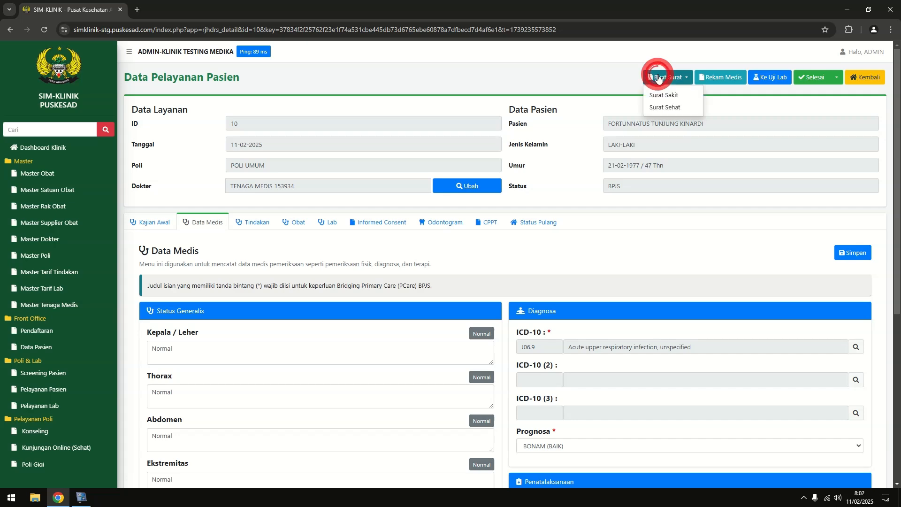
click(671, 107)
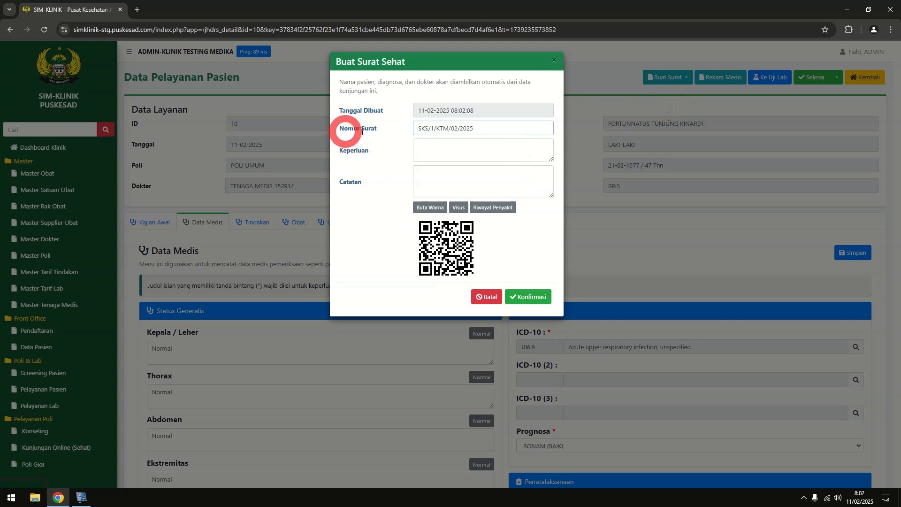
click(448, 147)
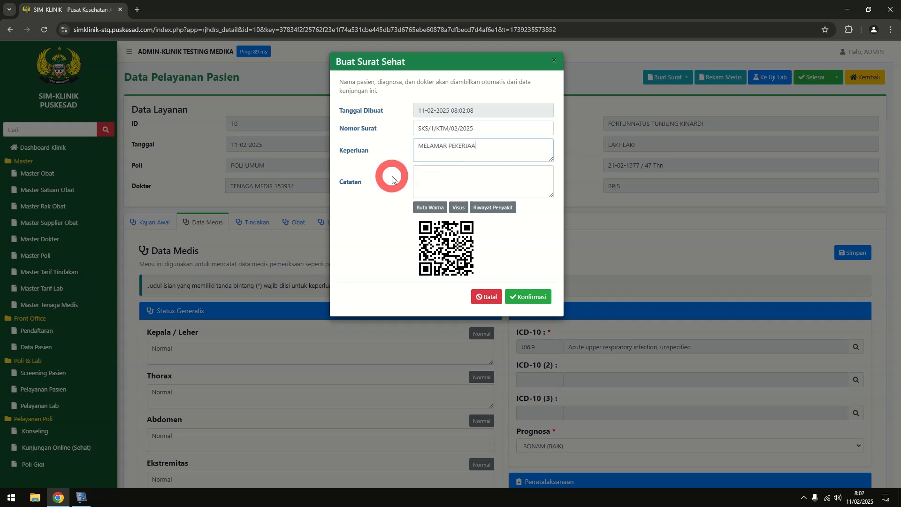
Add colour-blindness and visual acuity notes, then create certificate SKS/1/KTM/02/2025
click(429, 187)
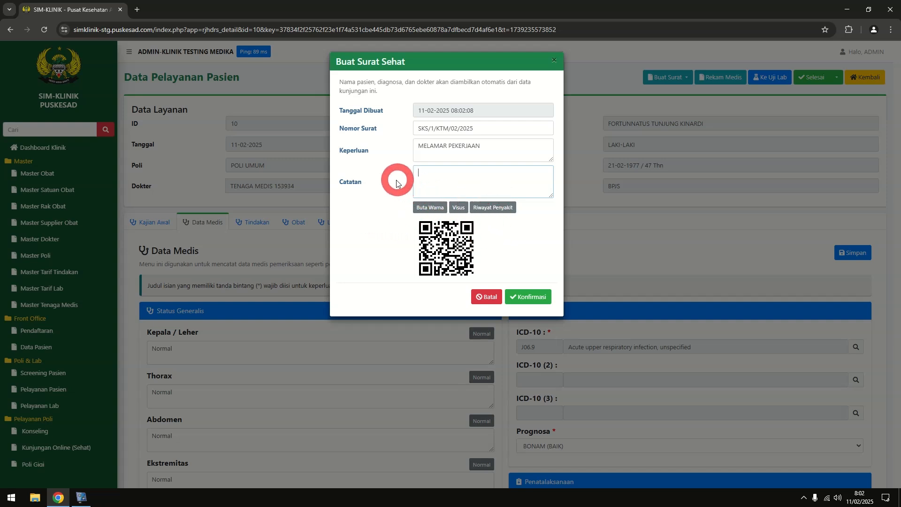
click(430, 208)
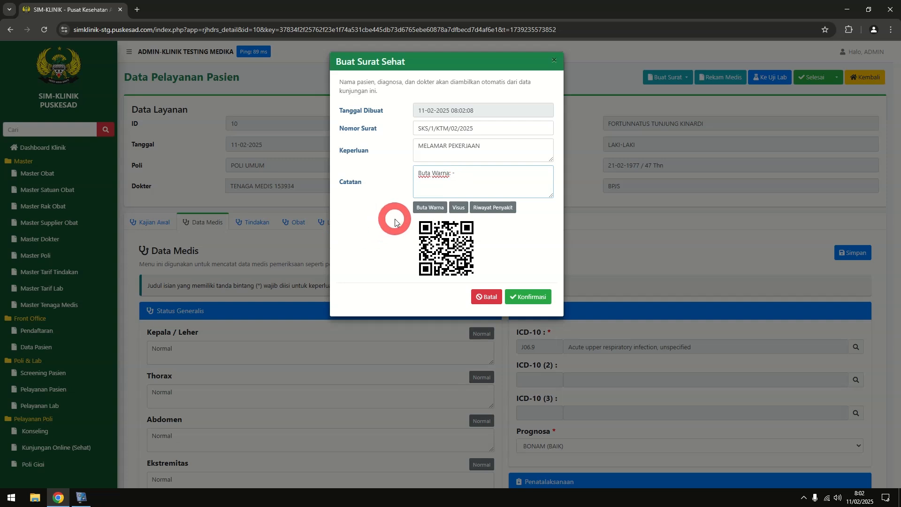
click(459, 207)
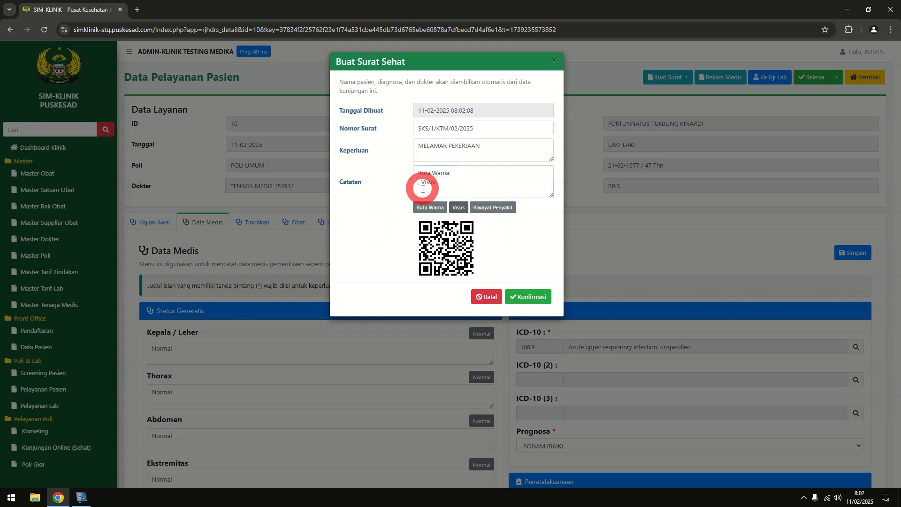
drag(442, 183, 412, 182)
key(BackSpace)
key(BackSpace)
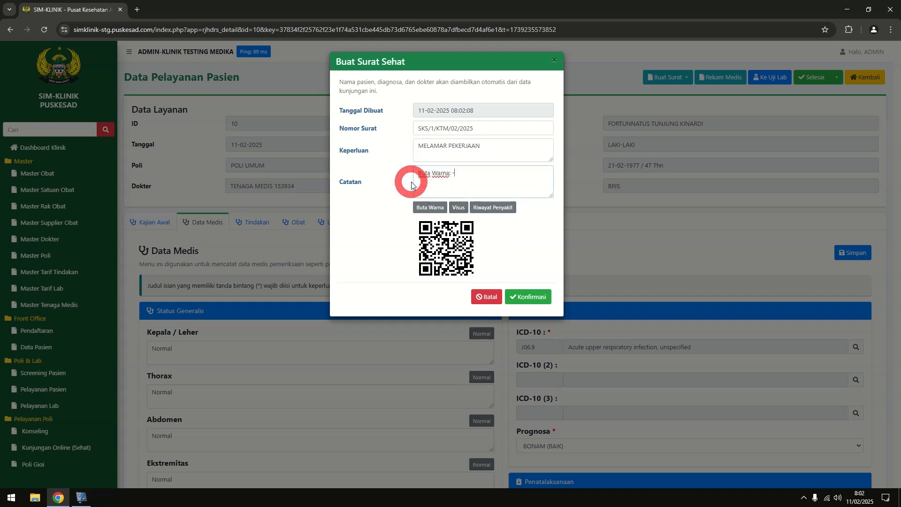
click(459, 207)
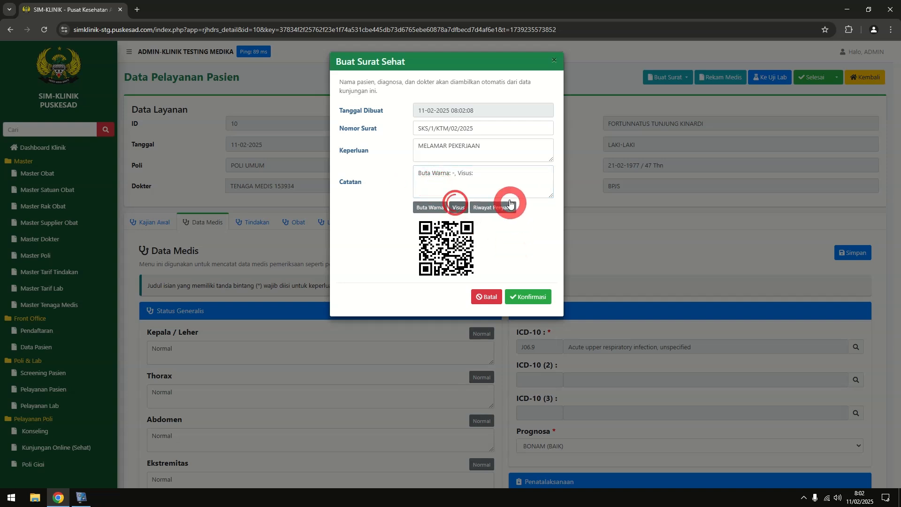
click(495, 174)
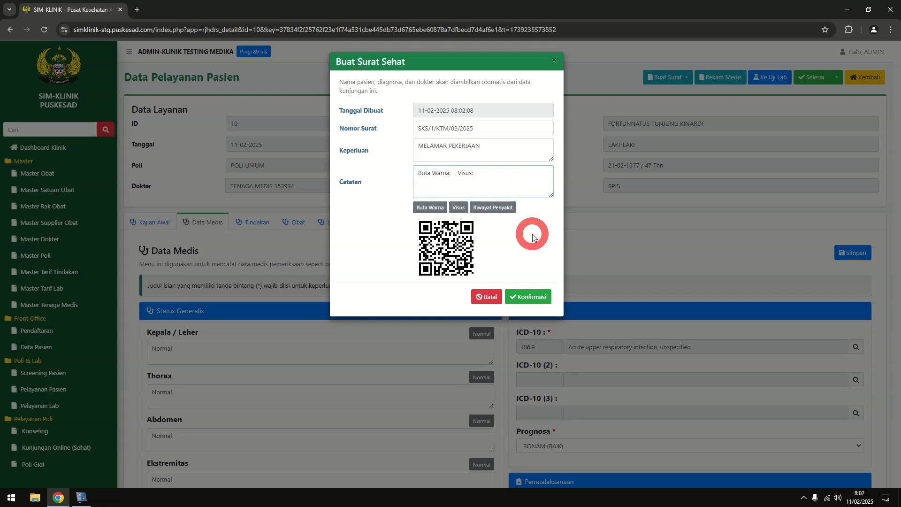
click(525, 298)
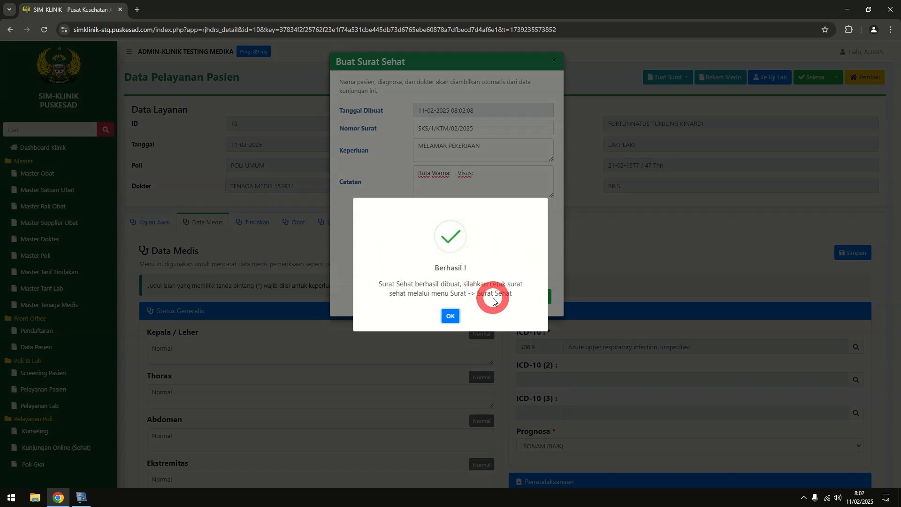
click(451, 316)
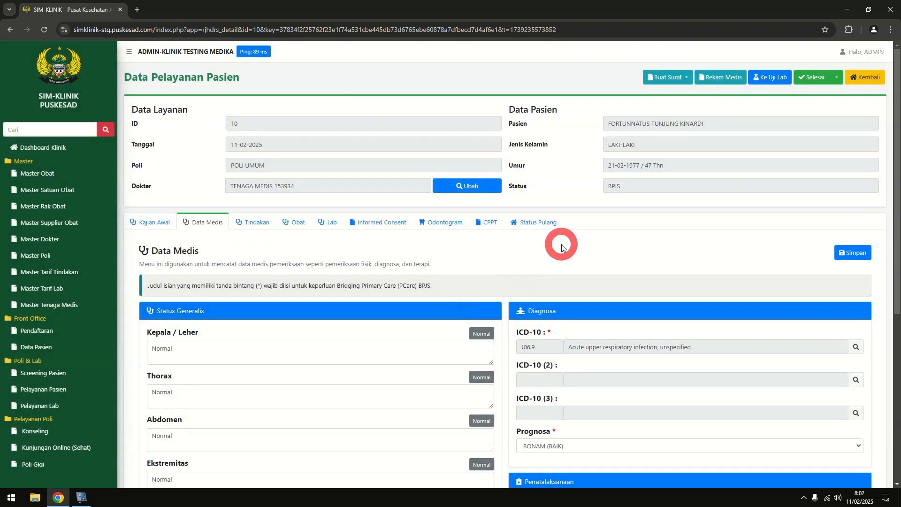
Save the visit's Data Medis again and show the CPPT notes with the single PERAWAT entry
scroll(563, 247, down, 1)
click(843, 207)
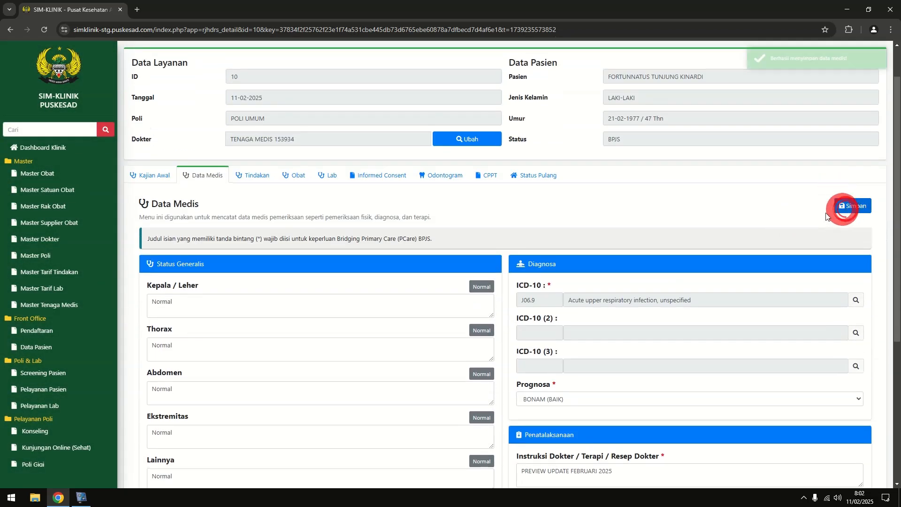
click(641, 224)
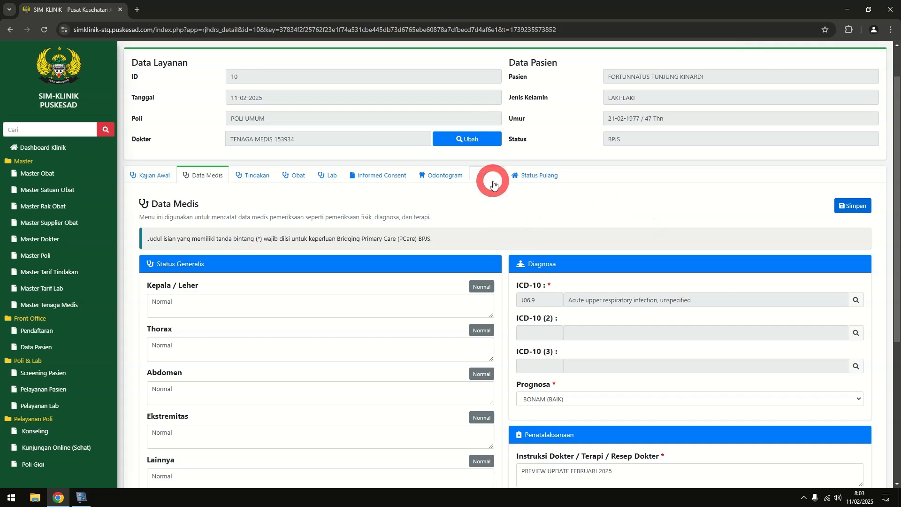
click(490, 183)
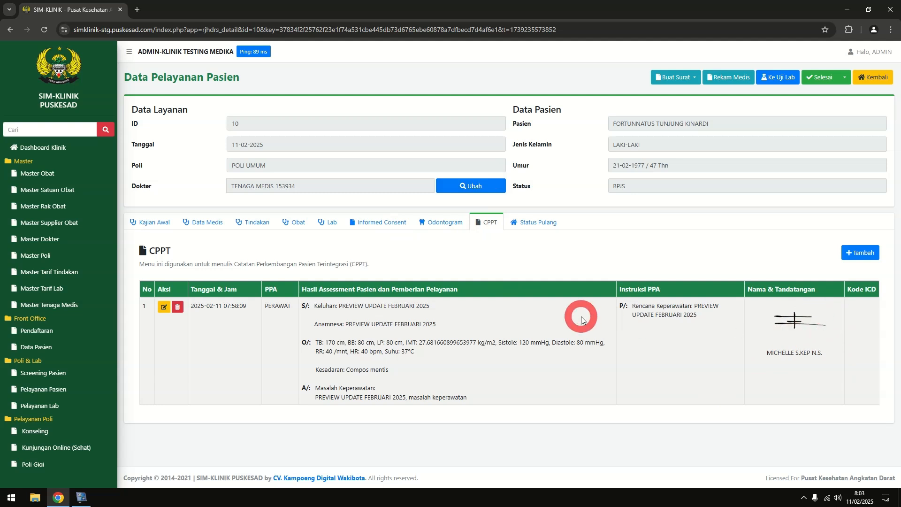
Start a new CPPT entry with PPA set to DOKTER UMUM and the attending doctor selected
click(854, 252)
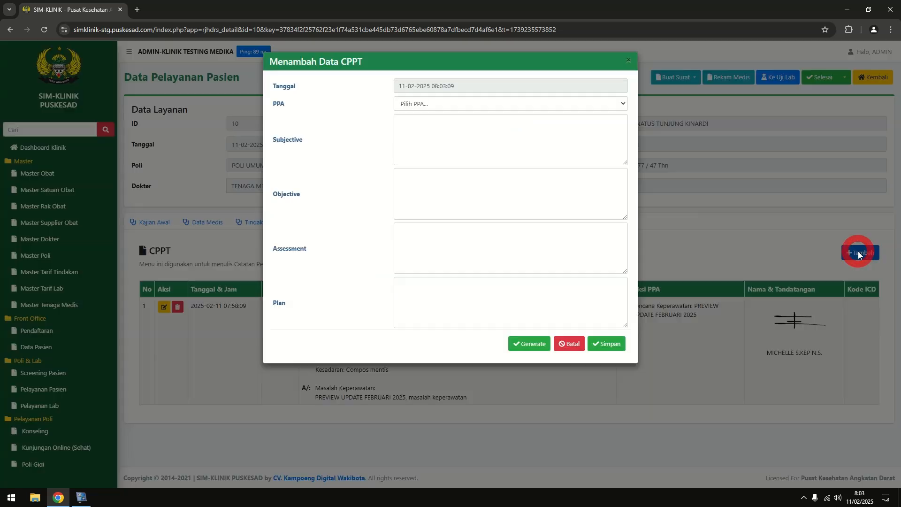
click(432, 109)
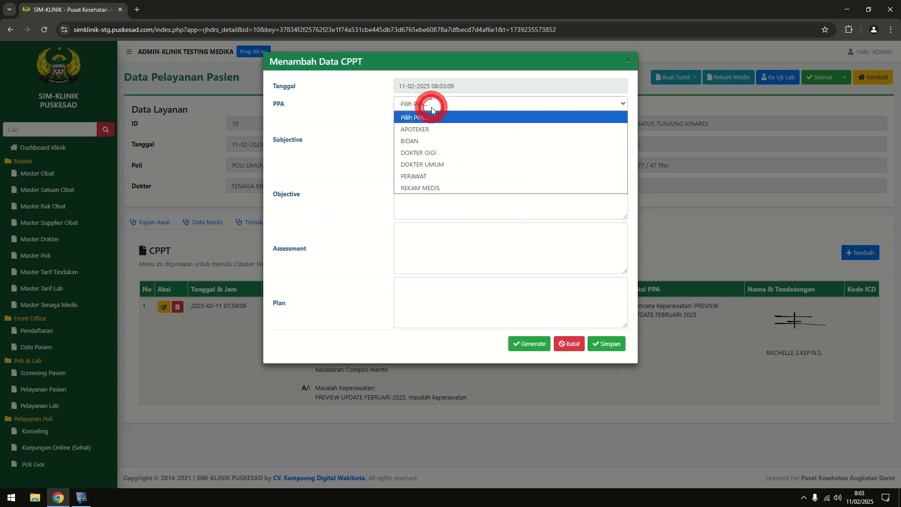
click(442, 164)
click(620, 123)
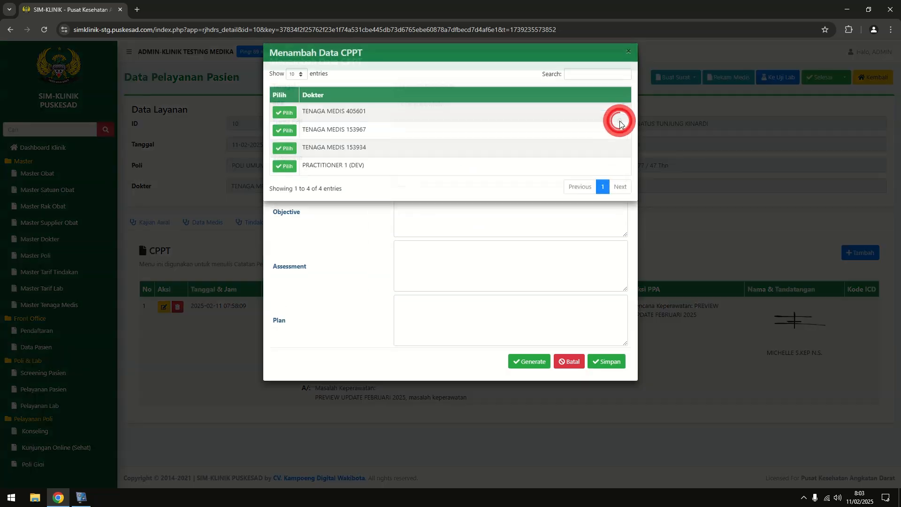
click(288, 159)
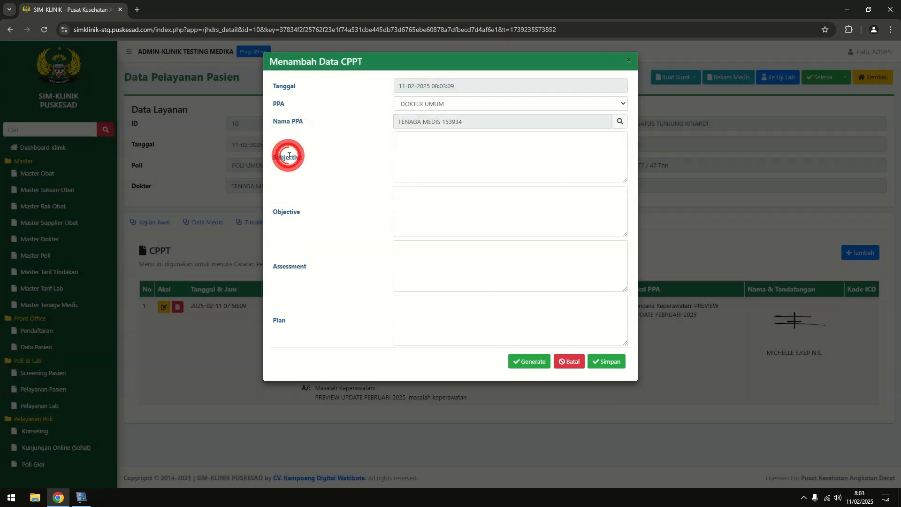
Generate the SOAP notes from visit data and review Subjective, Objective and the J06.9 Assessment
click(416, 153)
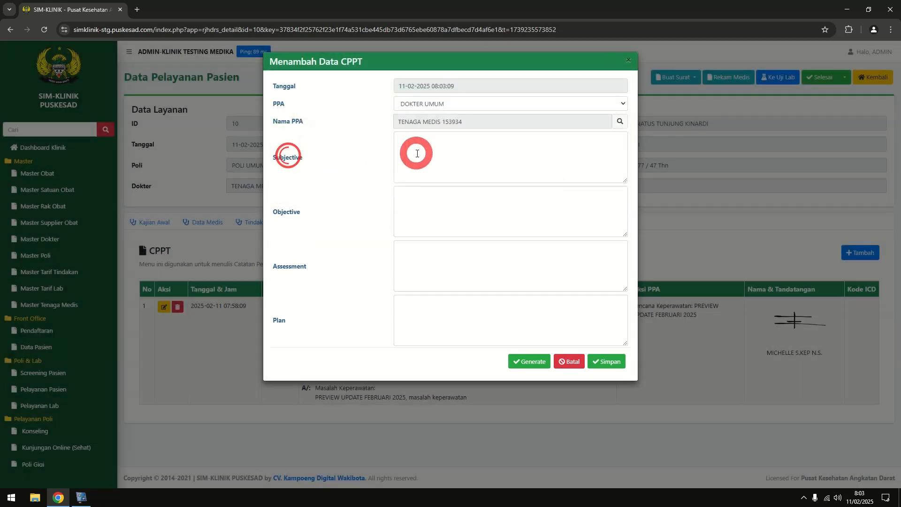
click(527, 366)
scroll(516, 305, down, 1)
scroll(522, 306, up, 1)
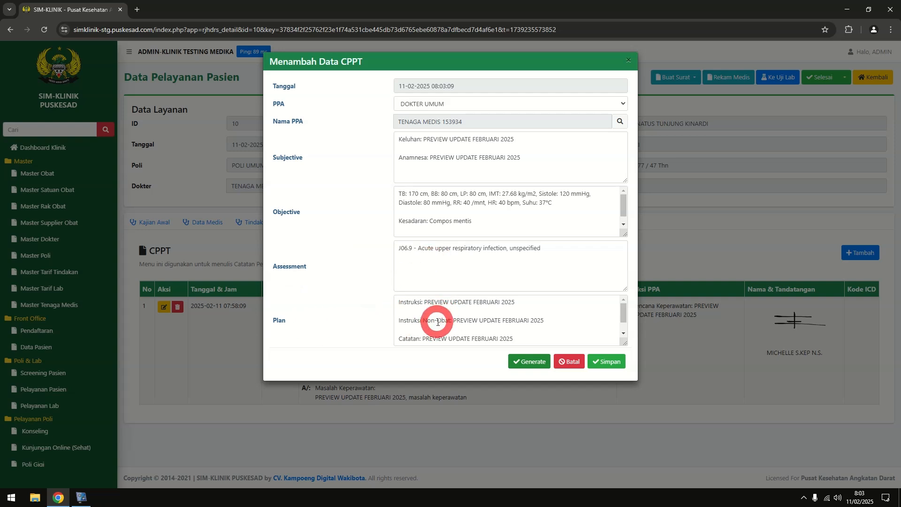
click(552, 224)
click(559, 254)
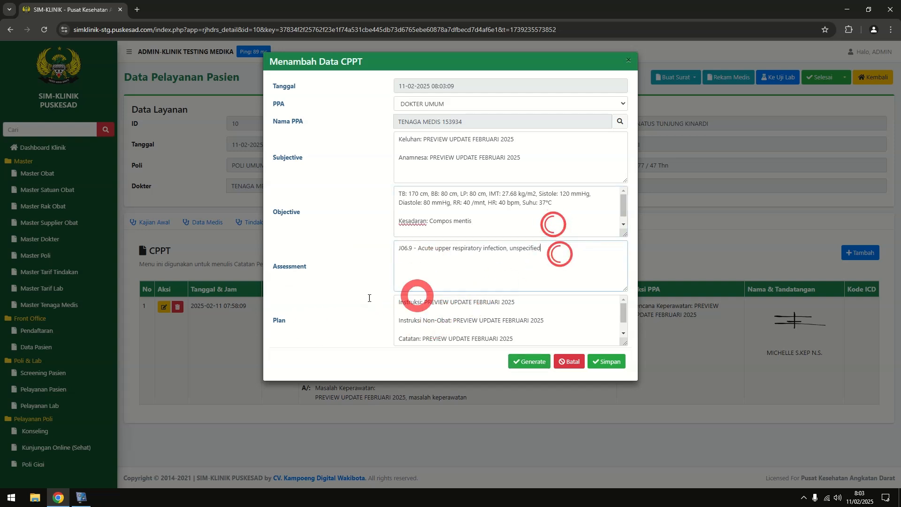
click(531, 150)
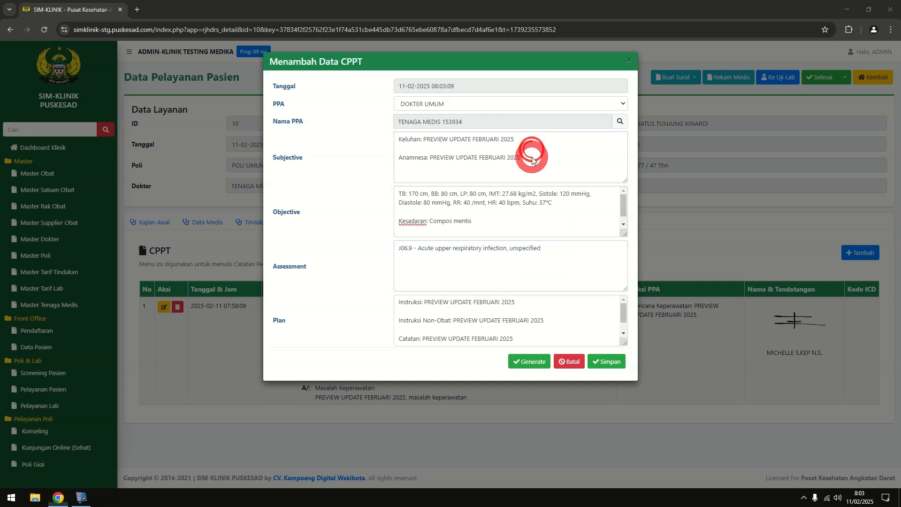
click(532, 159)
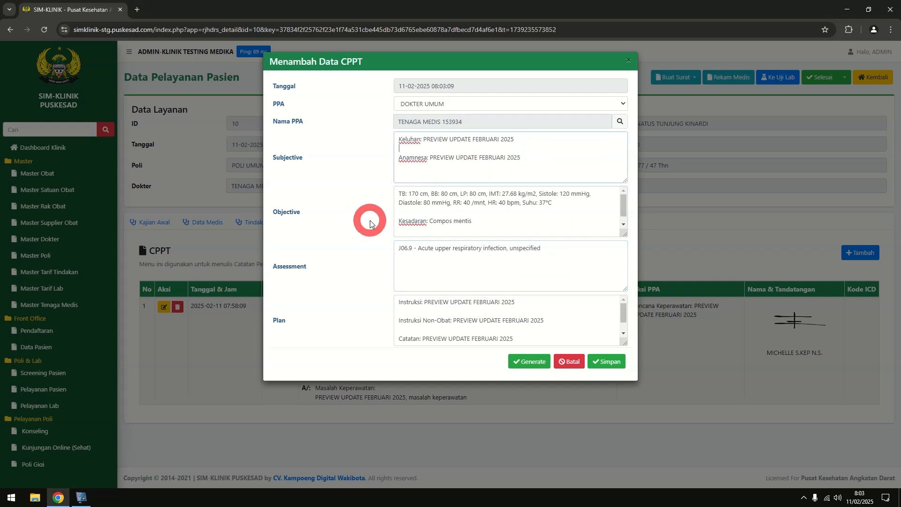
click(610, 361)
scroll(635, 239, down, 2)
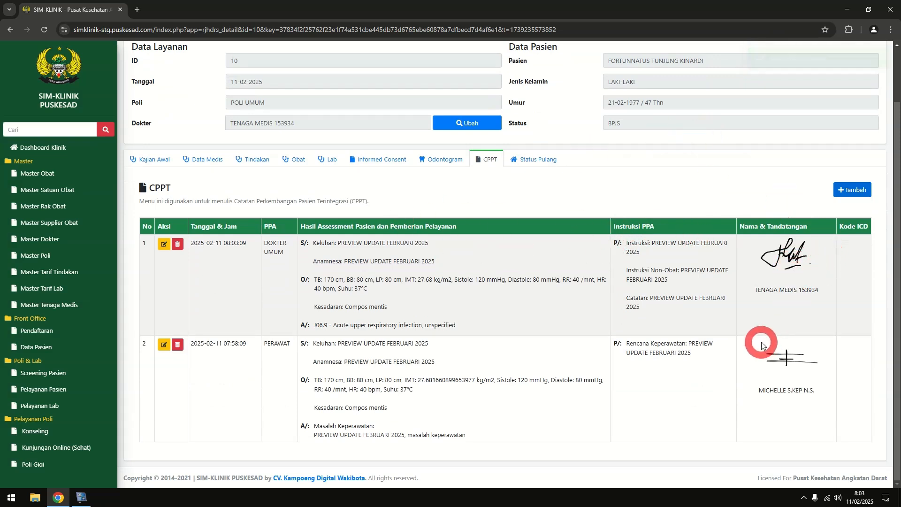
scroll(644, 251, up, 2)
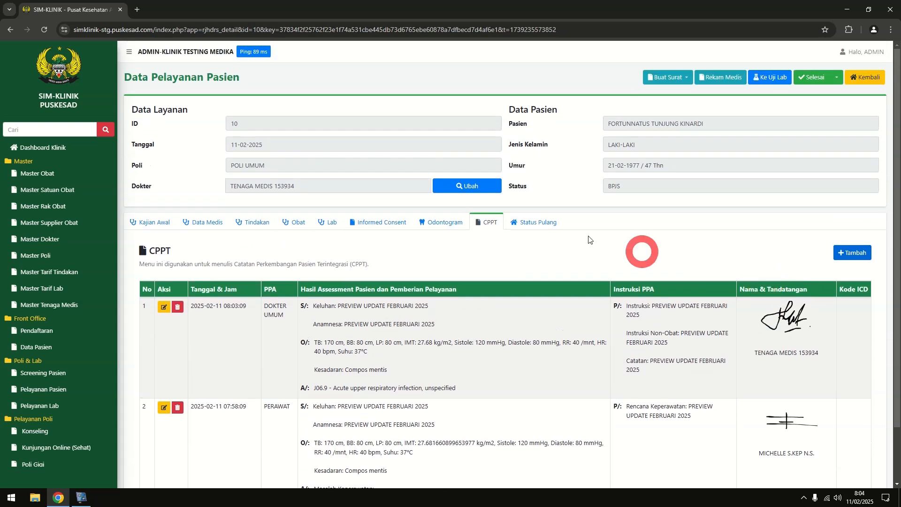
click(540, 221)
Save discharge status Berobat Jalan, finish the visit, and acknowledge the PCare BPJS bridging success
click(857, 253)
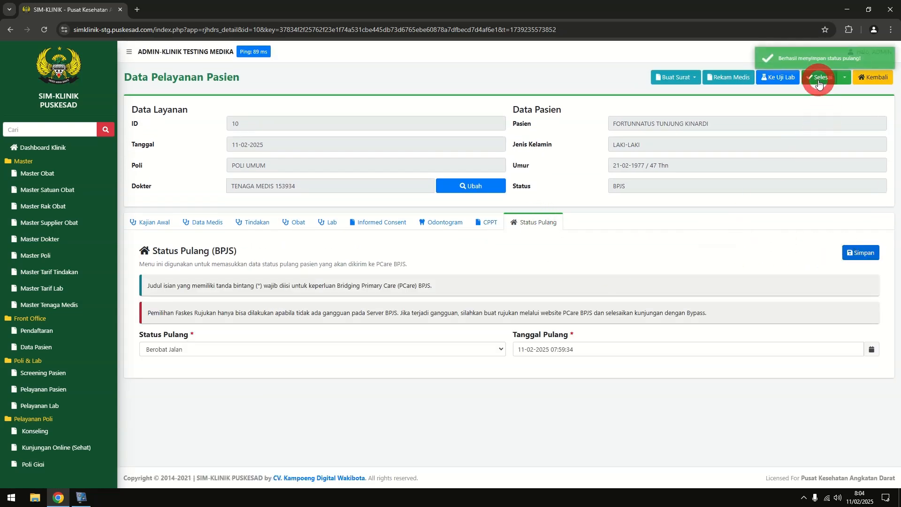
click(817, 80)
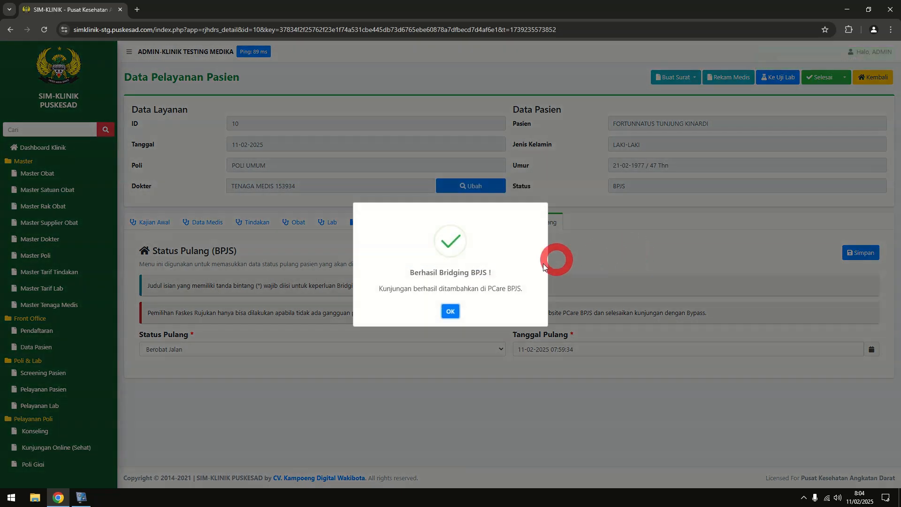
click(450, 311)
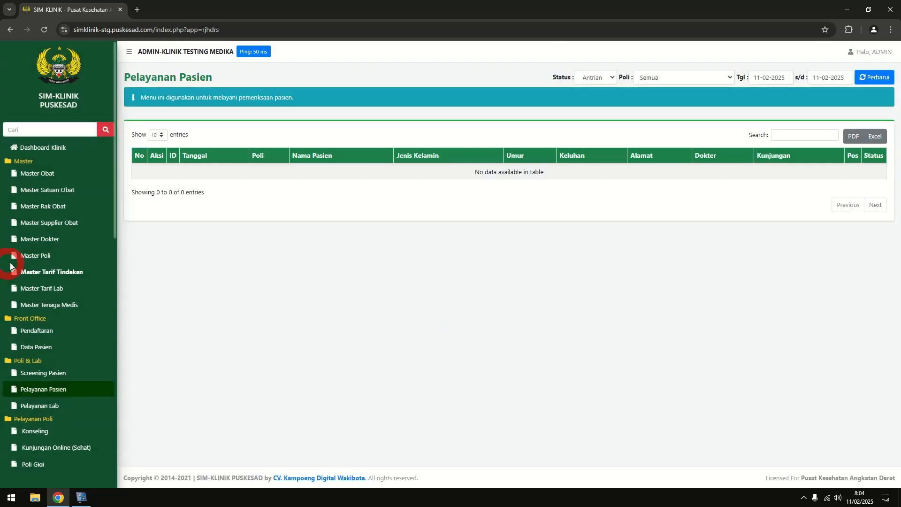
scroll(21, 262, down, 3)
scroll(22, 265, down, 2)
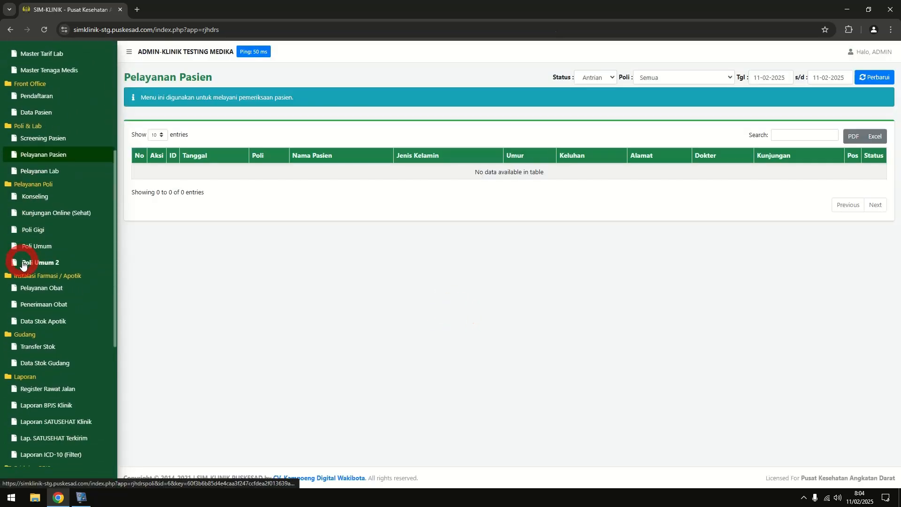
scroll(22, 265, down, 5)
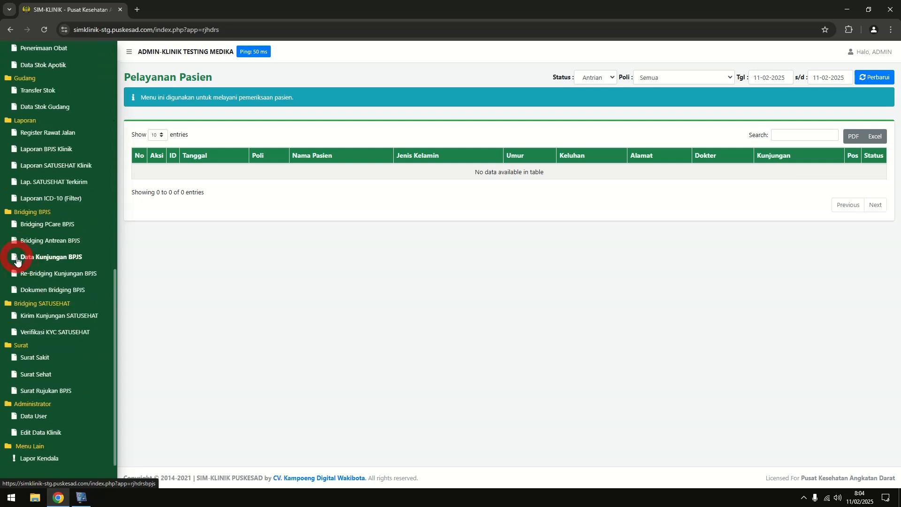
Open the Surat Sakit list and preview, then close, the printable sick letter
click(44, 359)
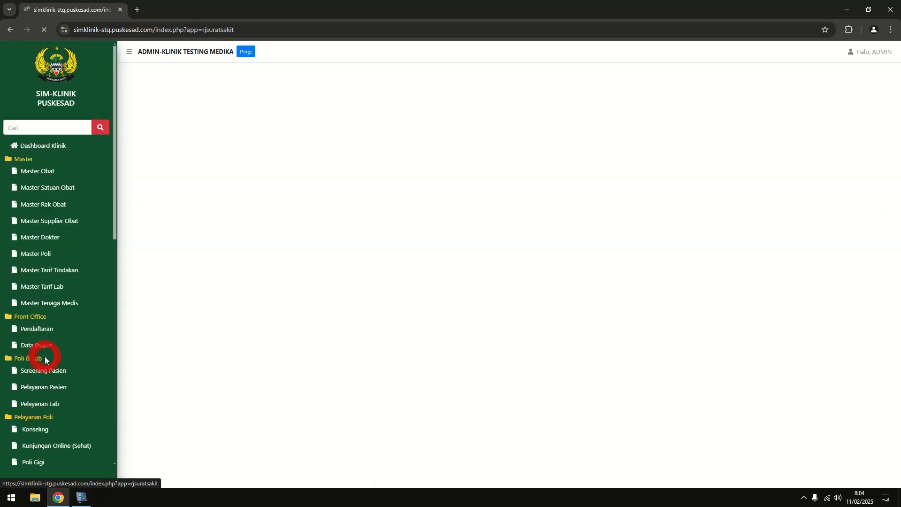
click(157, 174)
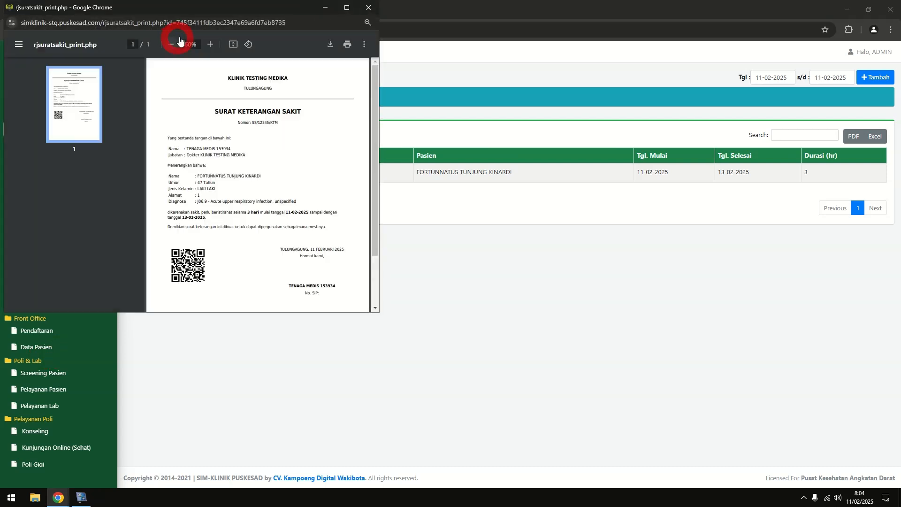
scroll(270, 123, down, 1)
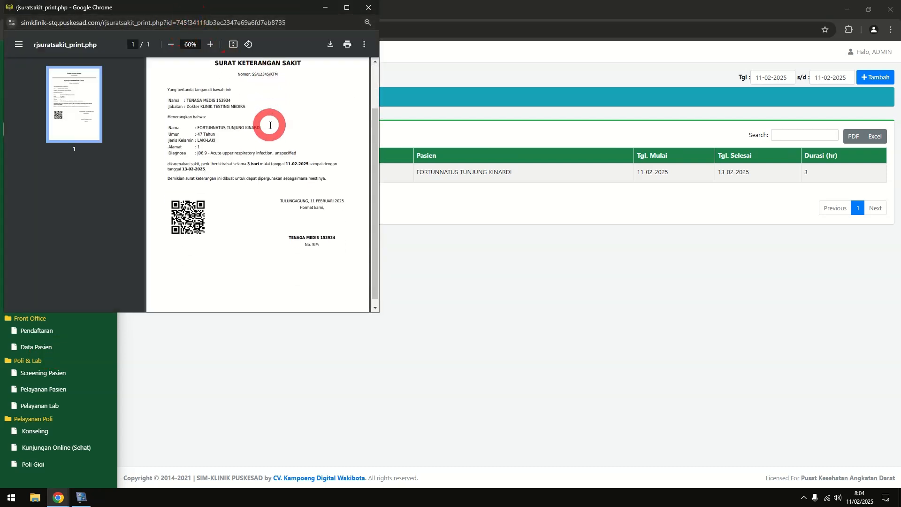
scroll(275, 125, up, 1)
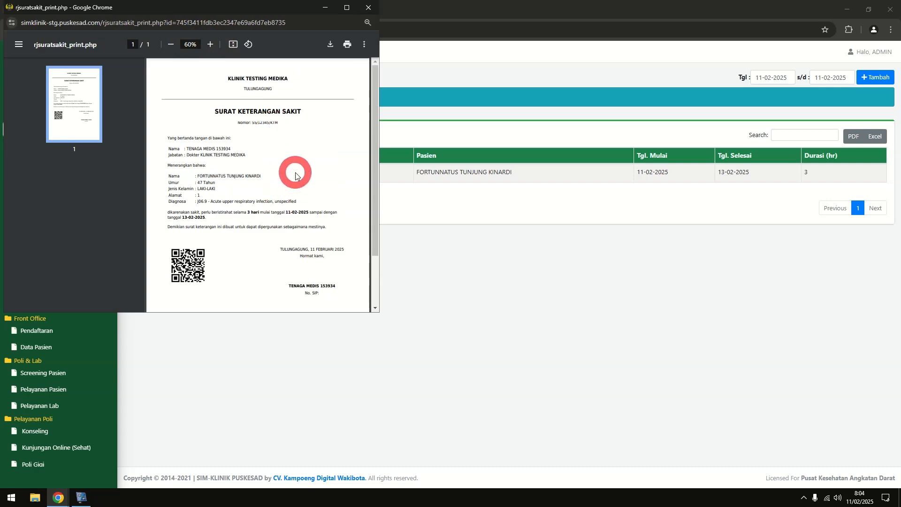
click(368, 9)
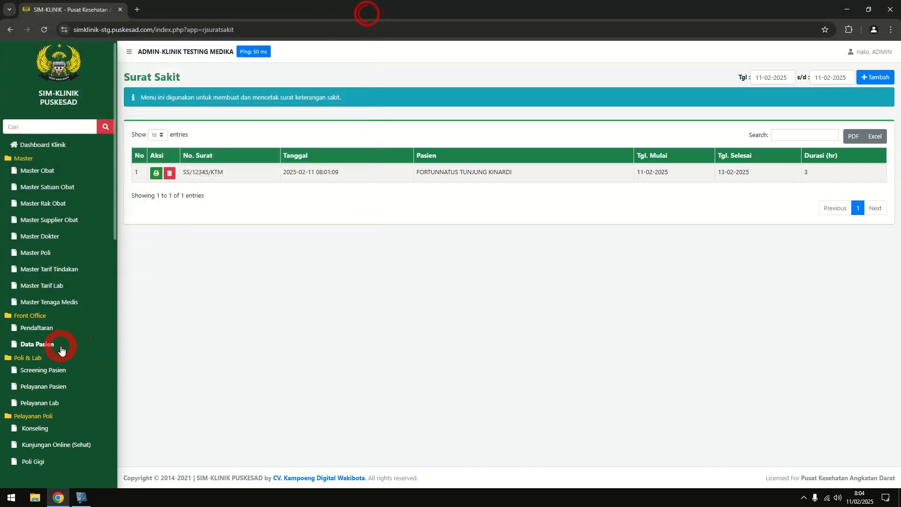
scroll(62, 350, down, 10)
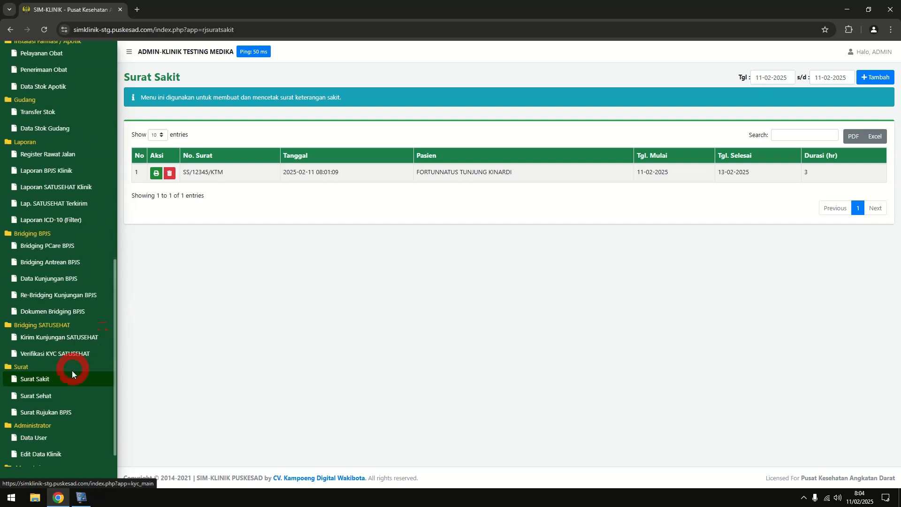
Open the Surat Sehat list and preview, then close, certificate SKS/1/KTM/02/2025
click(55, 394)
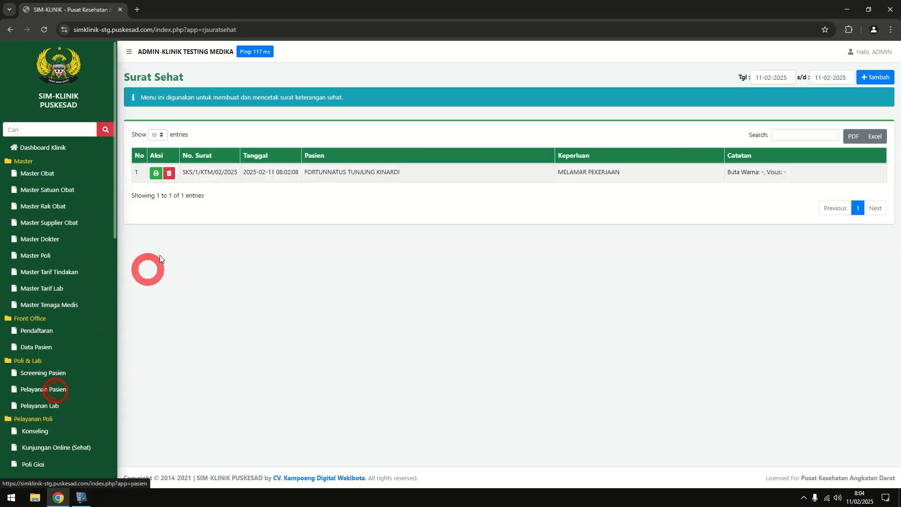
click(155, 175)
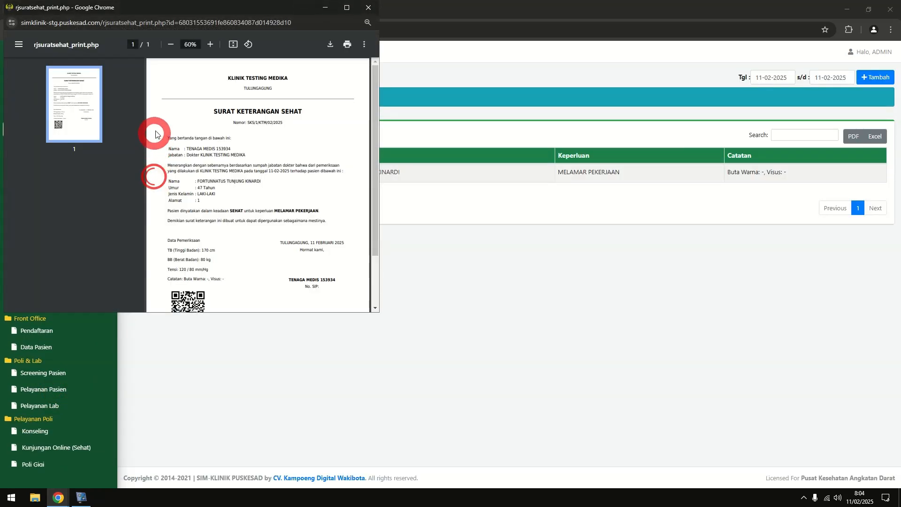
scroll(235, 146, down, 3)
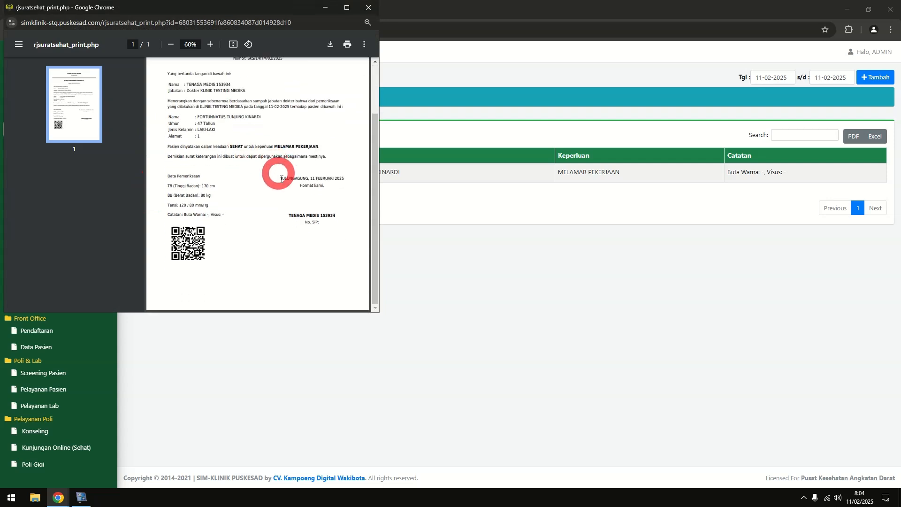
click(367, 11)
scroll(78, 268, down, 3)
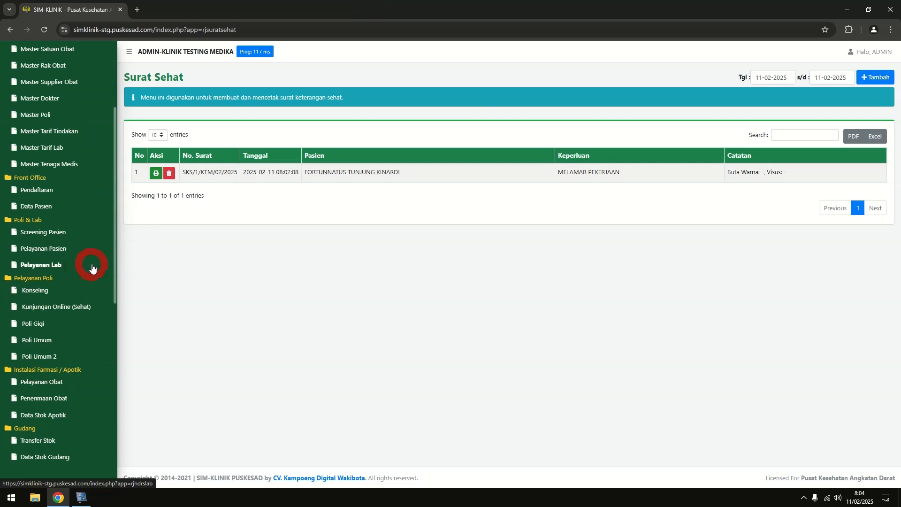
scroll(92, 268, down, 2)
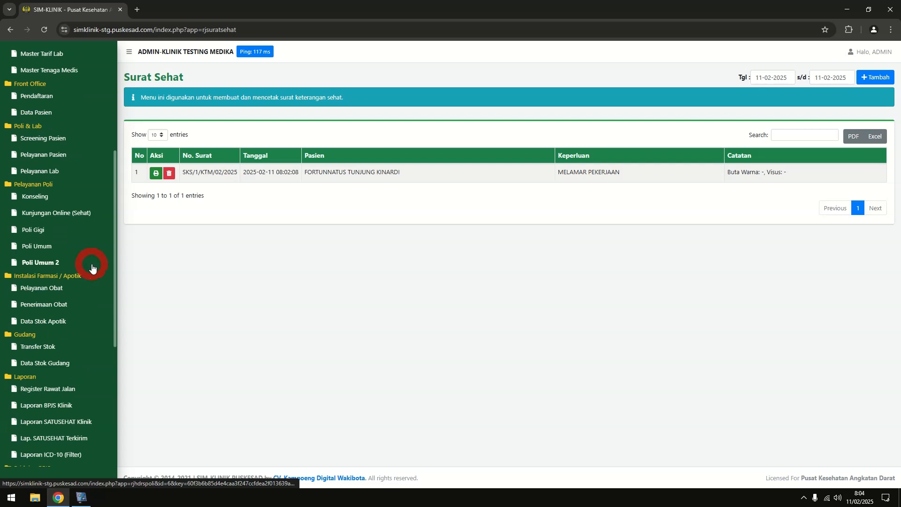
scroll(92, 265, up, 5)
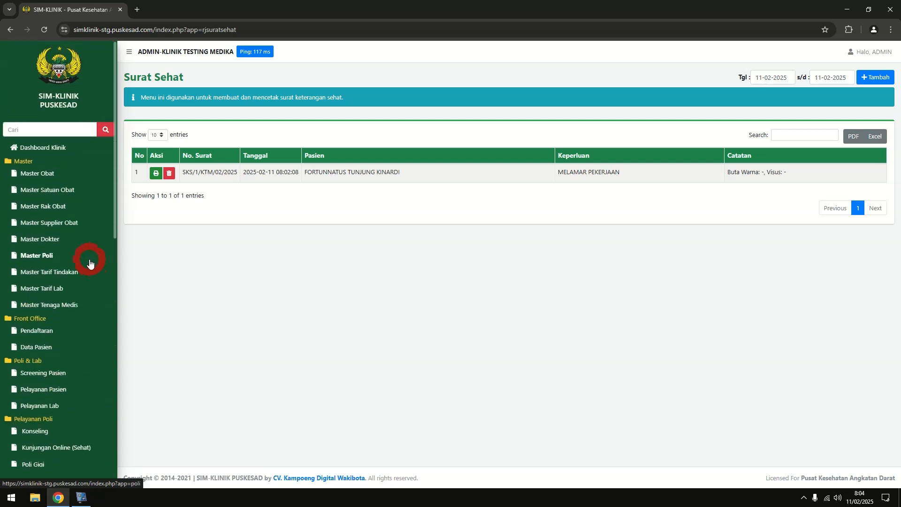
Start a new registration in Pendaftaran for patient 18
click(51, 331)
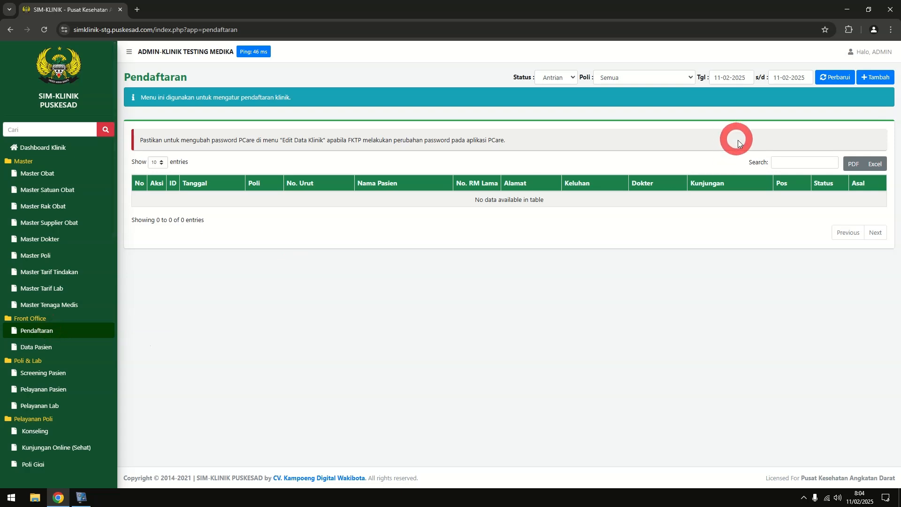
click(877, 85)
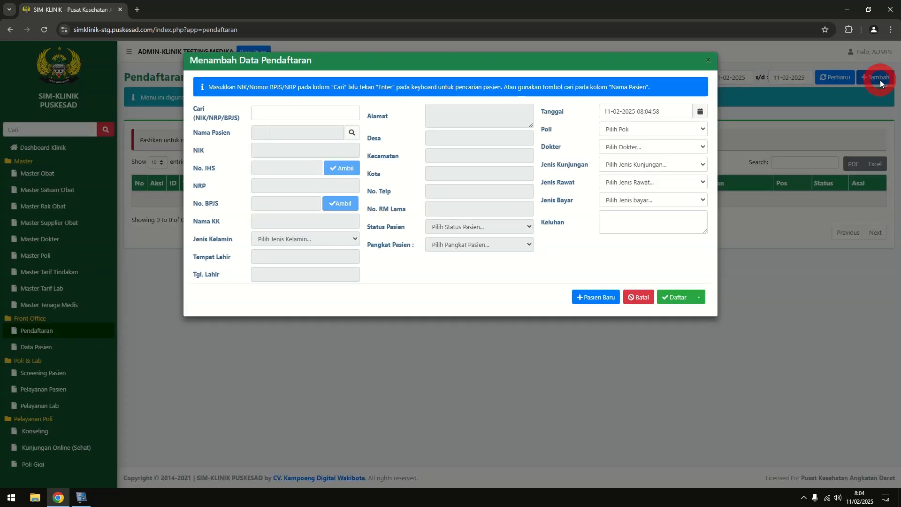
click(353, 133)
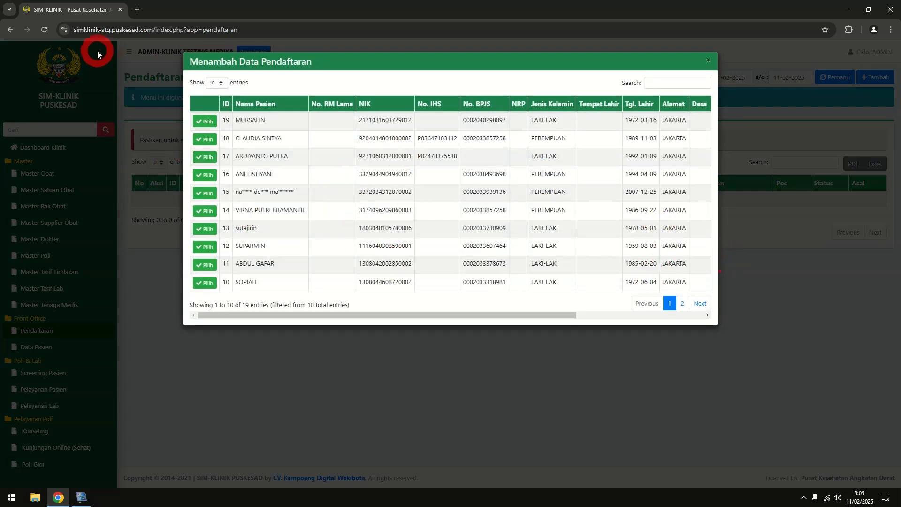
click(206, 139)
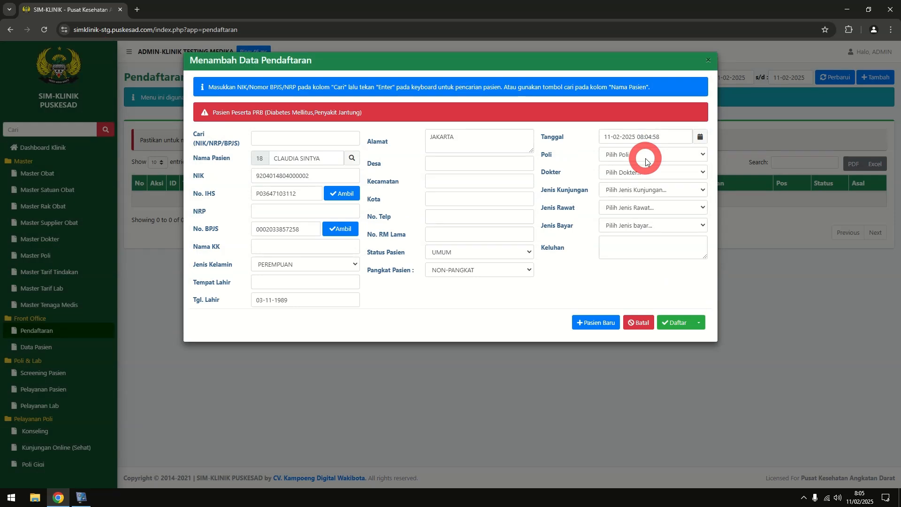
Set POLI UMUM, doctor PRACTITIONER 1 (DEV), visit type SAKIT, RAWAT JALAN and payment UMUM
click(646, 161)
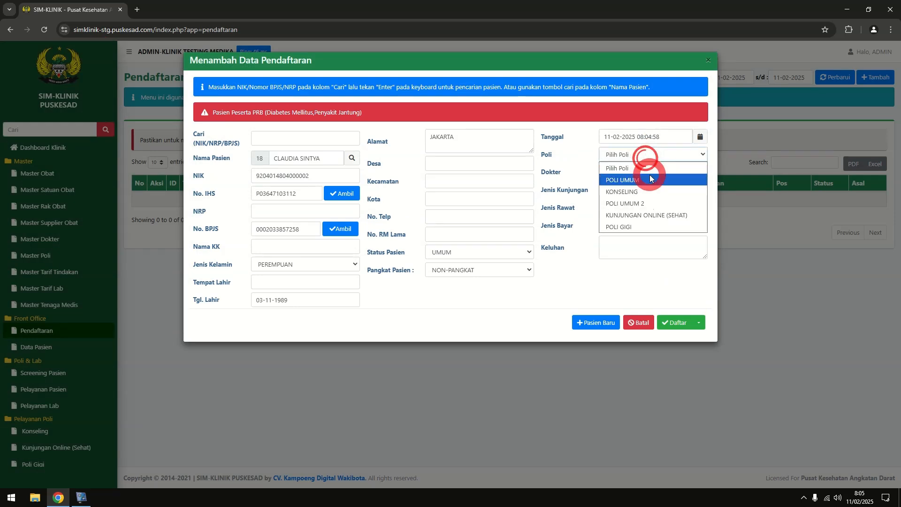
click(649, 176)
click(657, 171)
click(663, 196)
click(666, 189)
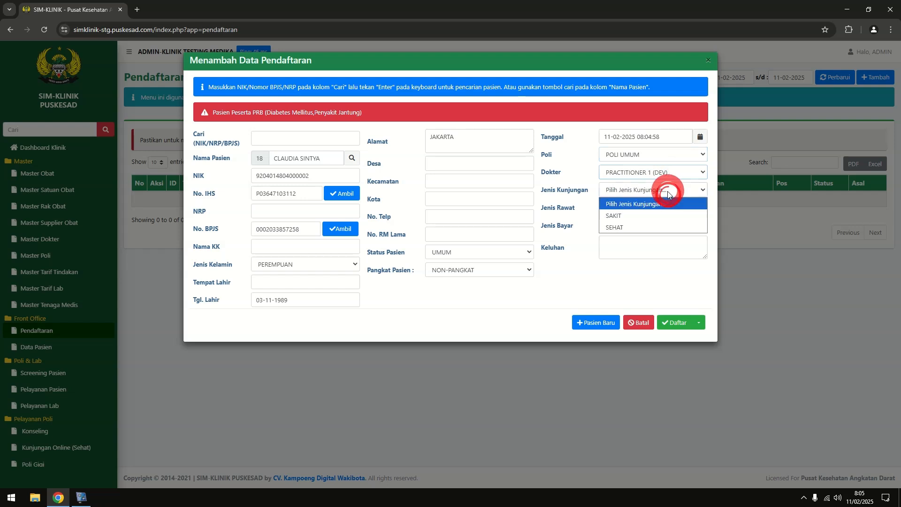
click(660, 212)
click(660, 208)
click(652, 233)
click(654, 227)
click(643, 248)
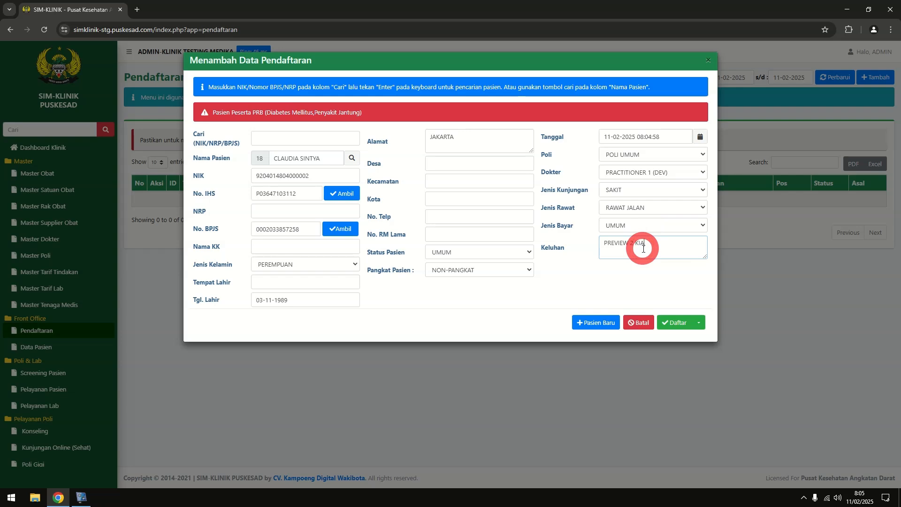
Submit the registration with Daftar (Bypass BPJS) and confirm it
click(695, 324)
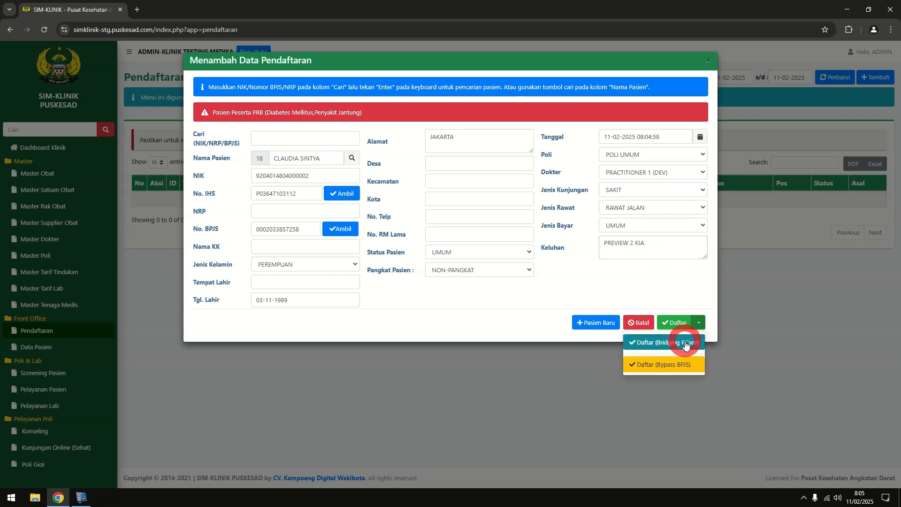
click(684, 368)
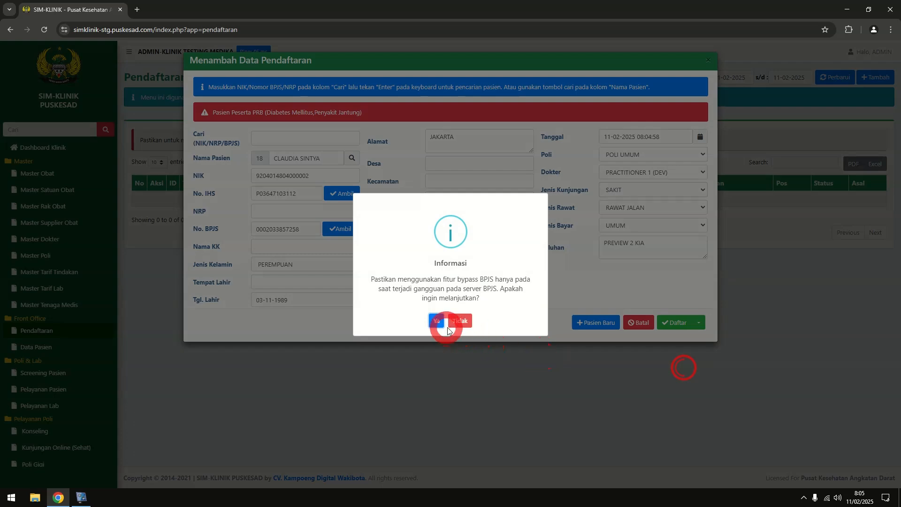
click(432, 317)
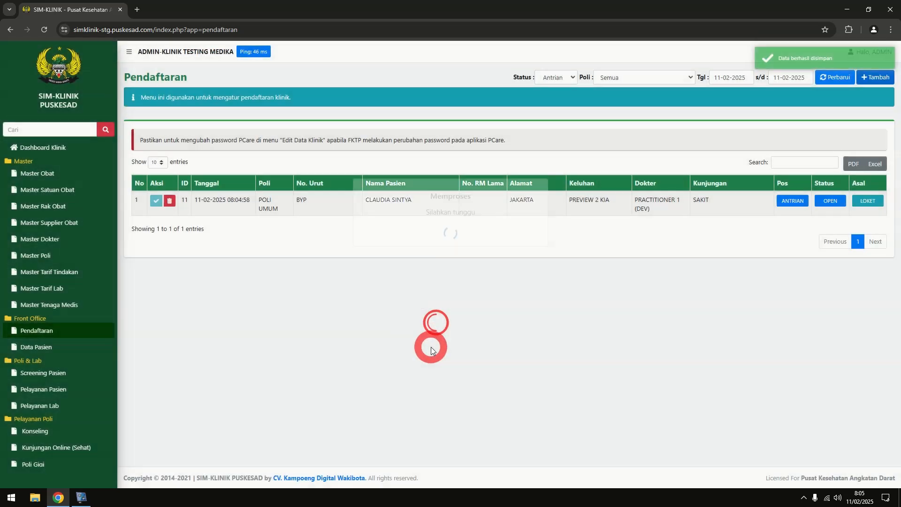
Open visit 11's service record from Pelayanan Pasien and show its Kehamilan section
click(93, 392)
click(155, 174)
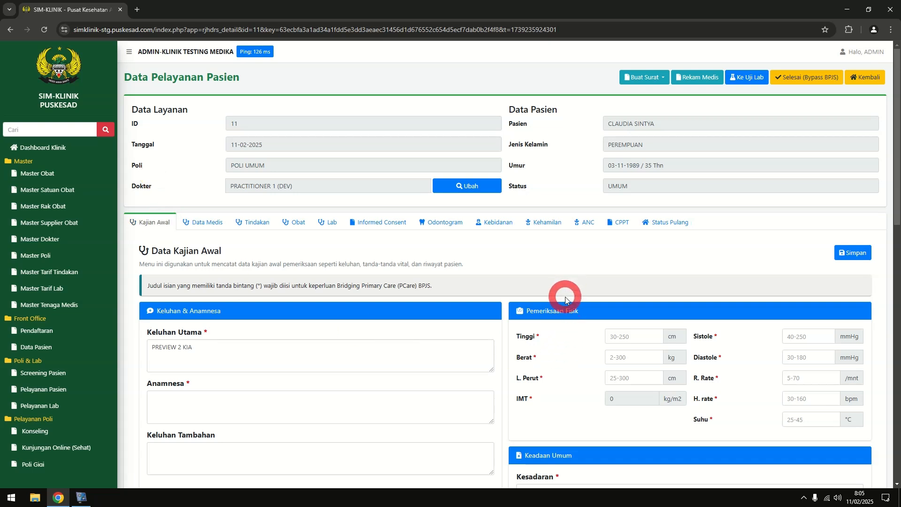
click(547, 228)
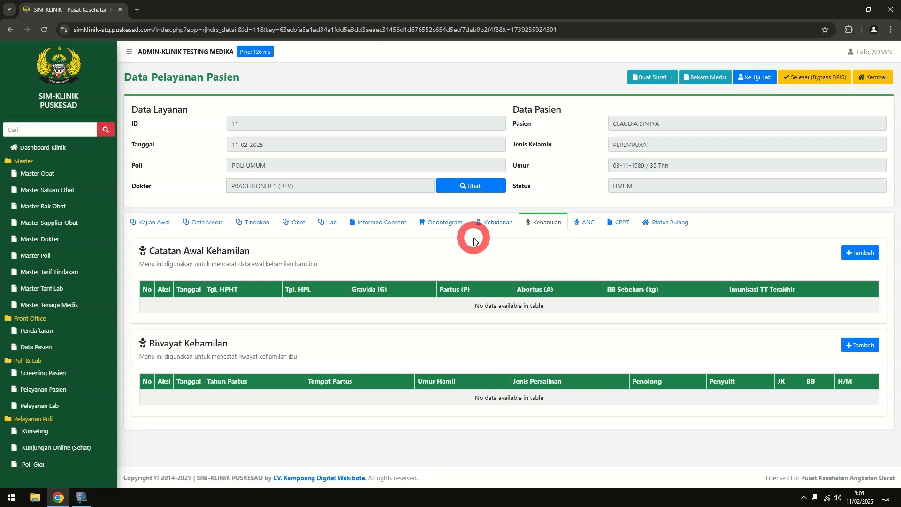
Save a Catatan Awal Kehamilan: G1 P0 A0, HPHT 12-02-2025, 55 kg before pregnancy, TT3
click(874, 254)
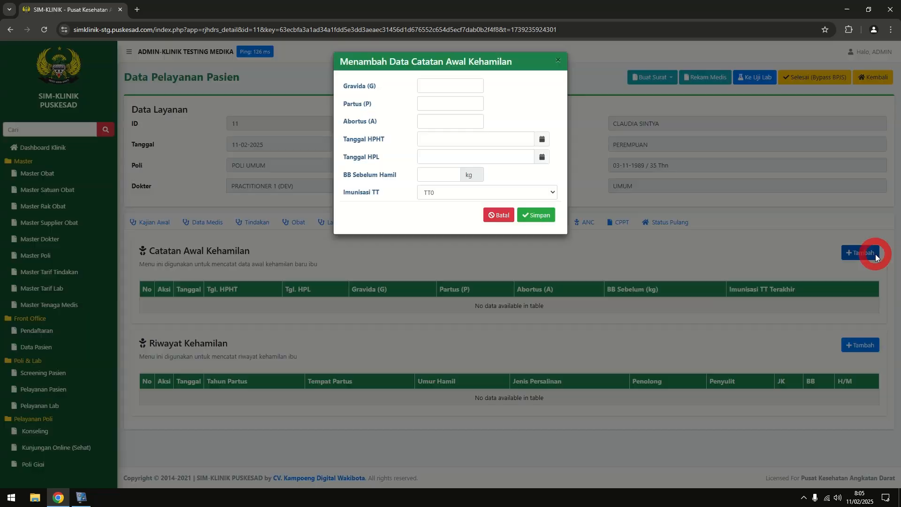
click(450, 83)
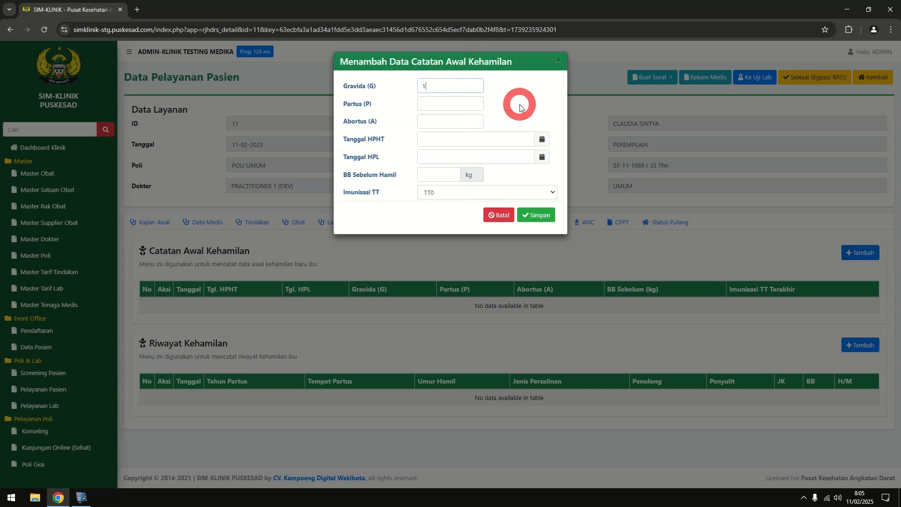
key(Tab)
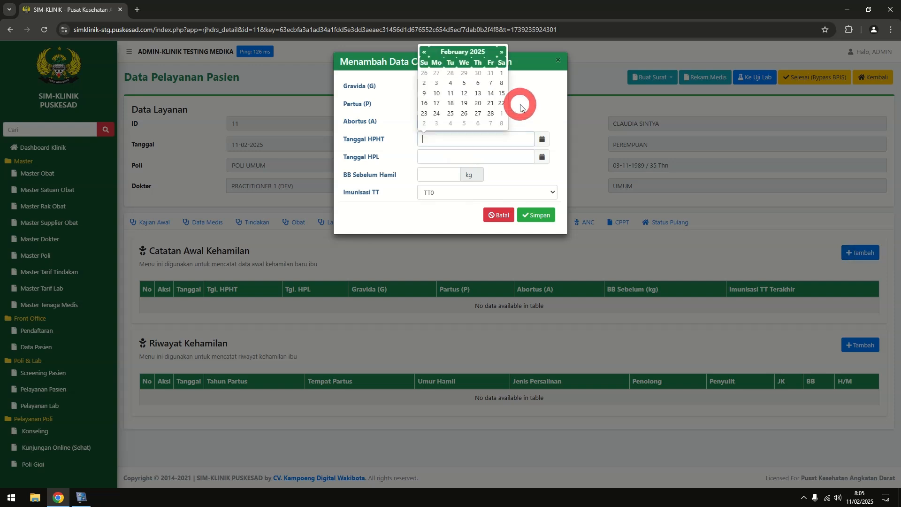
click(463, 94)
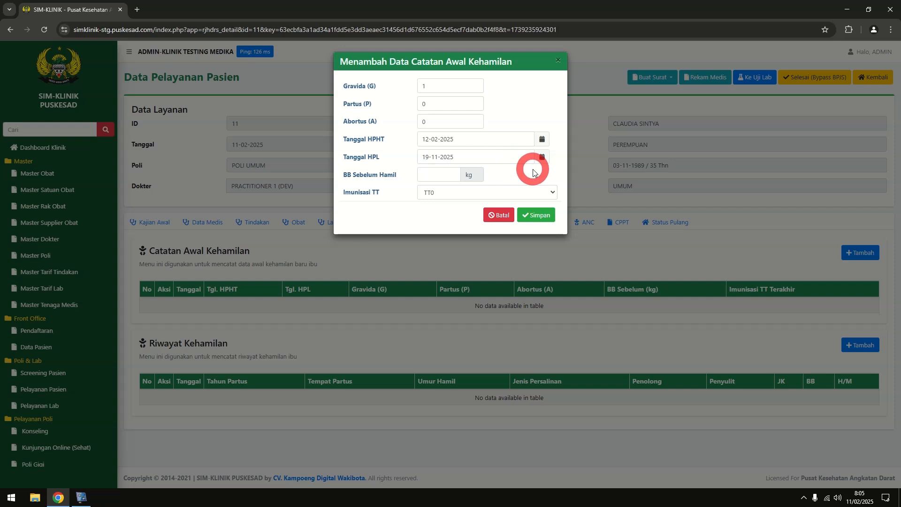
click(433, 175)
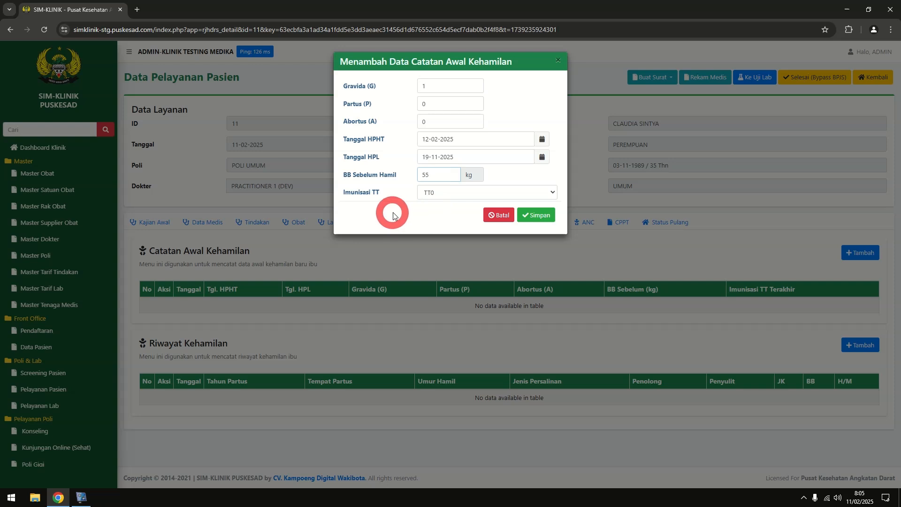
click(418, 198)
click(449, 242)
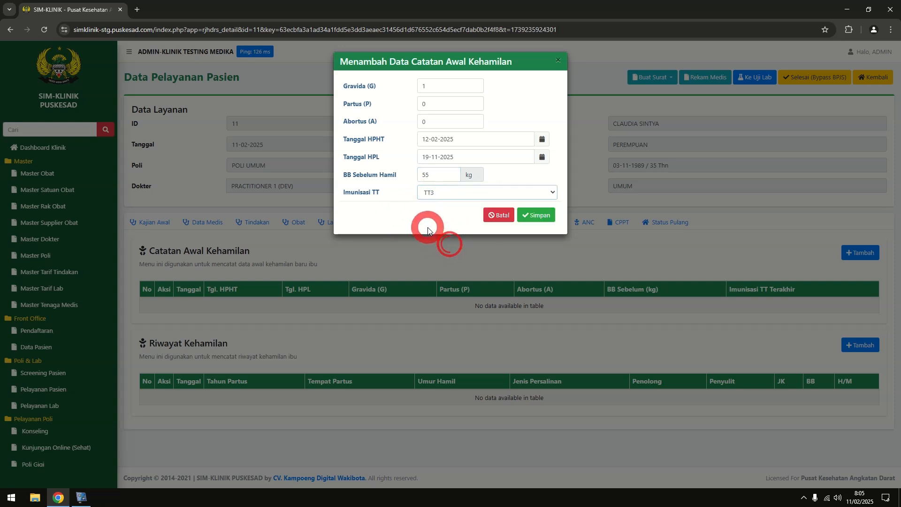
click(539, 222)
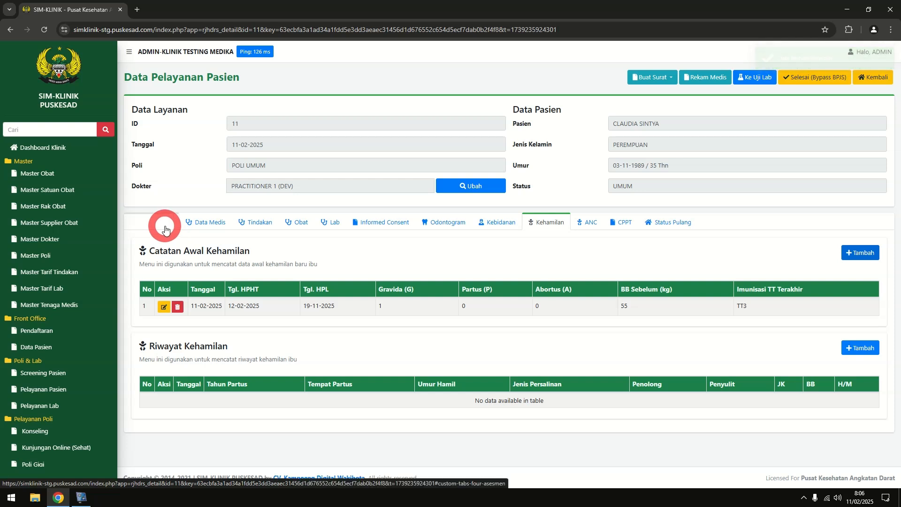
Browse the Kajian Awal, Data Medis, Kehamilan and Kebidanan sections, ending back on Kajian Awal
click(165, 229)
click(197, 219)
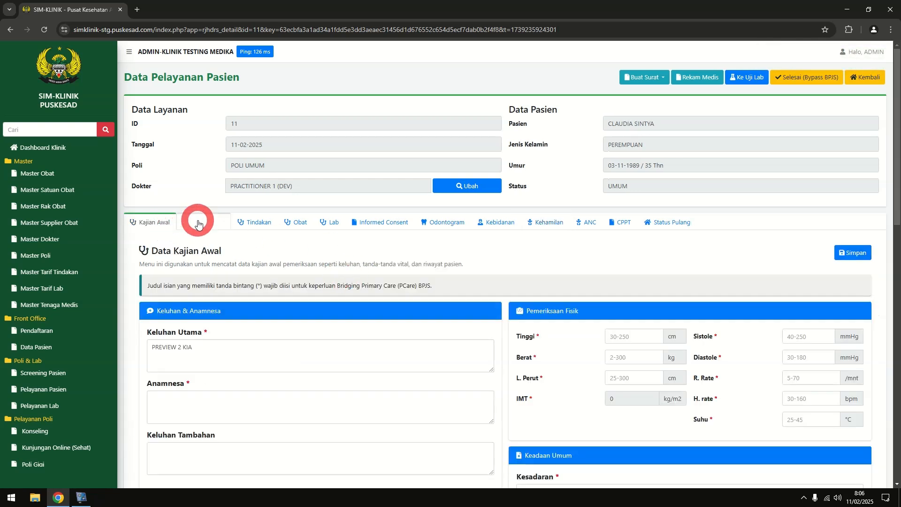
right_click(573, 228)
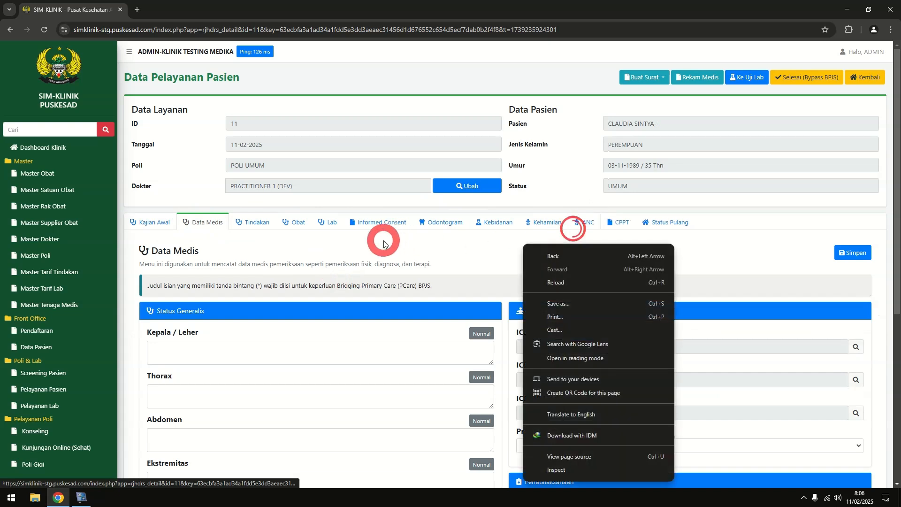
click(414, 247)
click(544, 221)
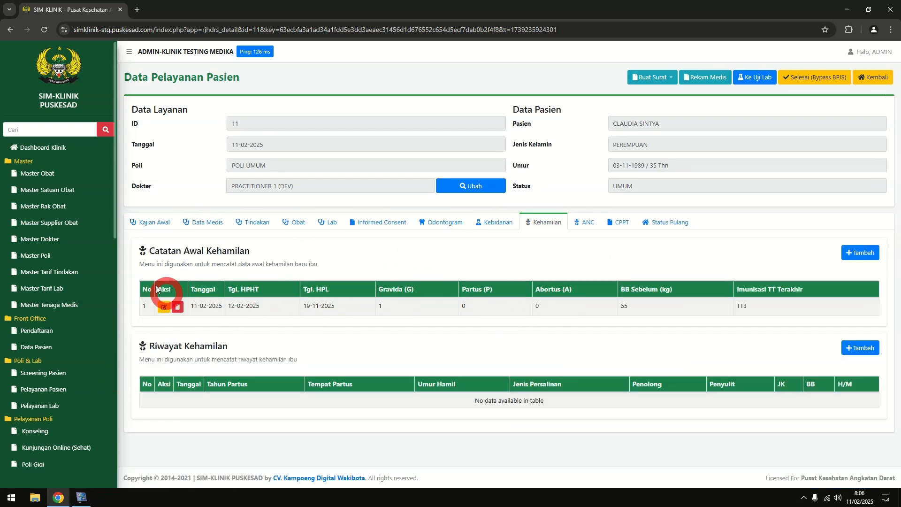
click(498, 225)
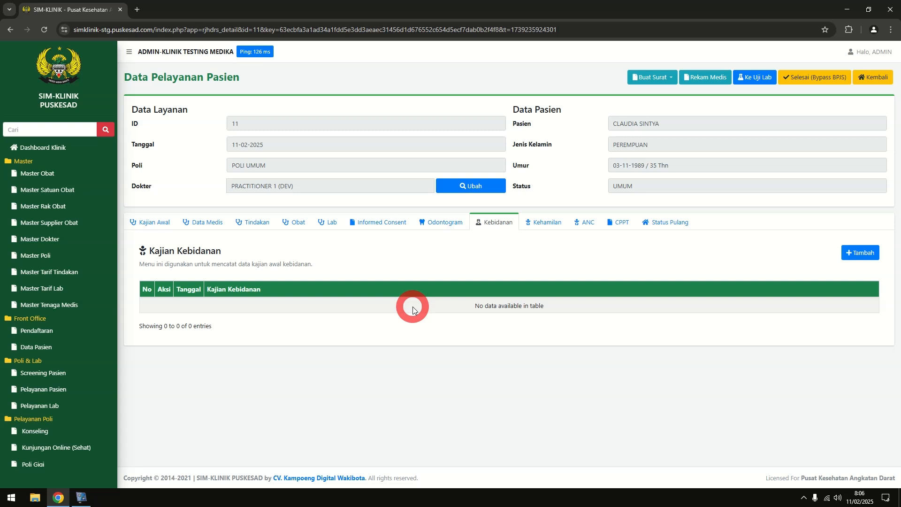
click(141, 222)
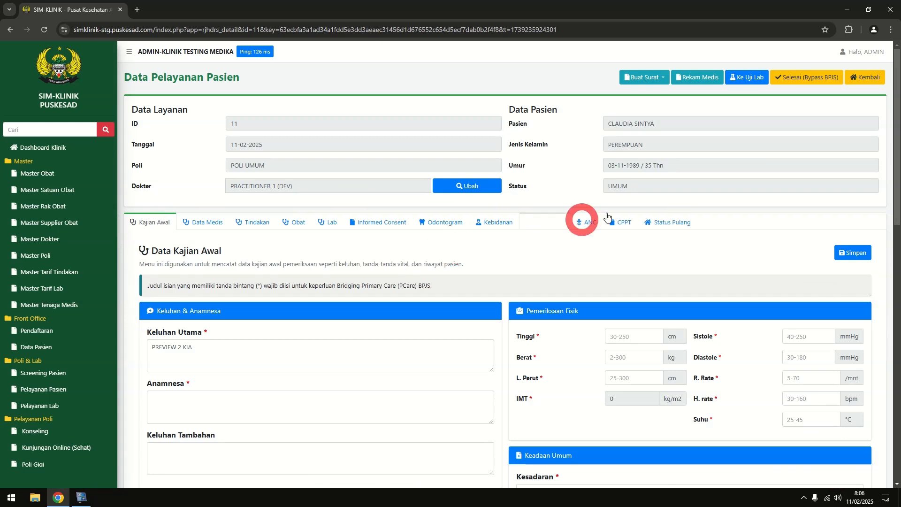
Open the Rekam Medis history and browse its odontogram, ANC, midwifery, pregnancy and lab histories
click(698, 79)
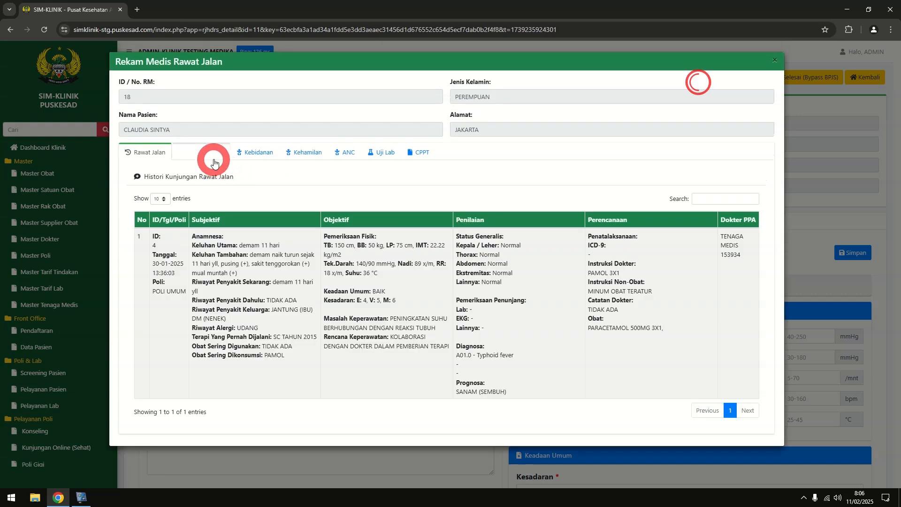
click(207, 153)
click(328, 162)
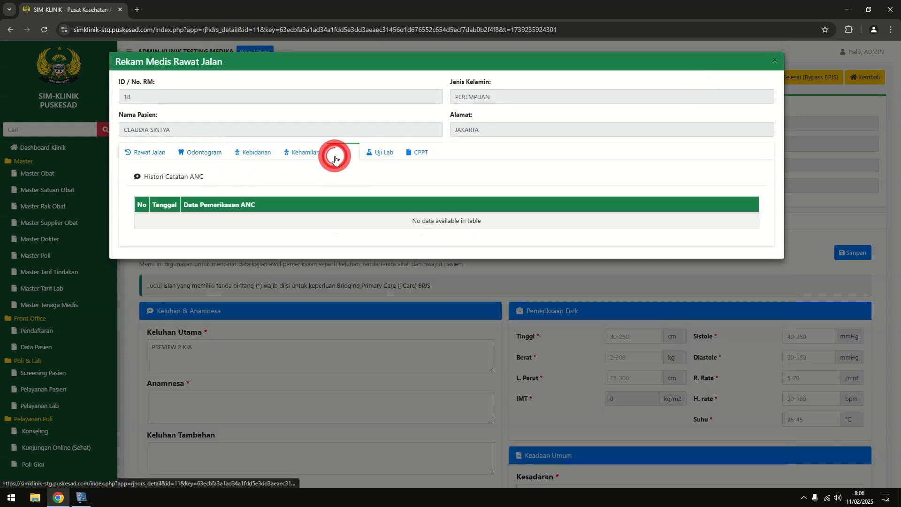
click(177, 157)
click(261, 154)
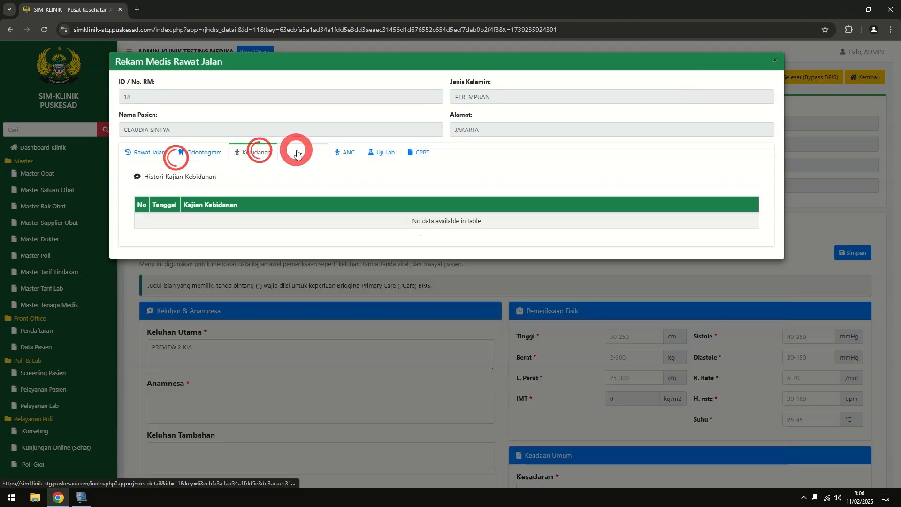
click(305, 153)
click(367, 154)
click(347, 158)
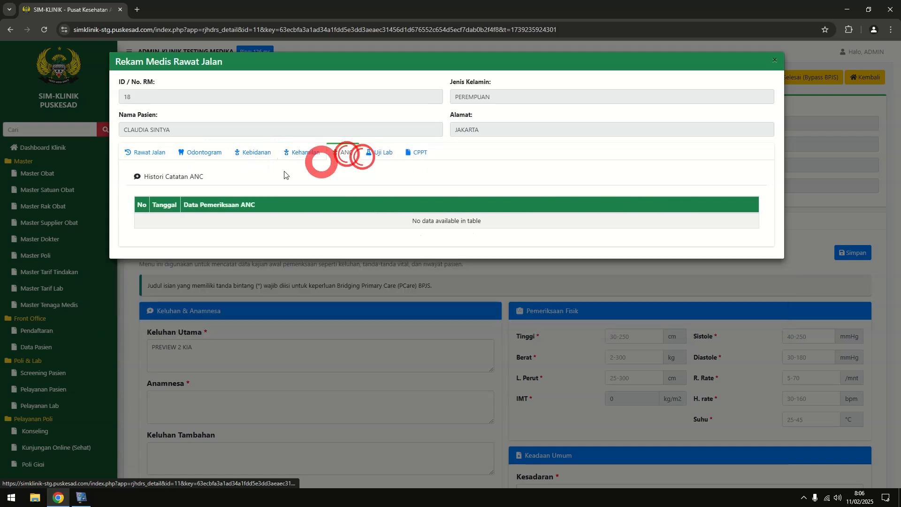
click(167, 173)
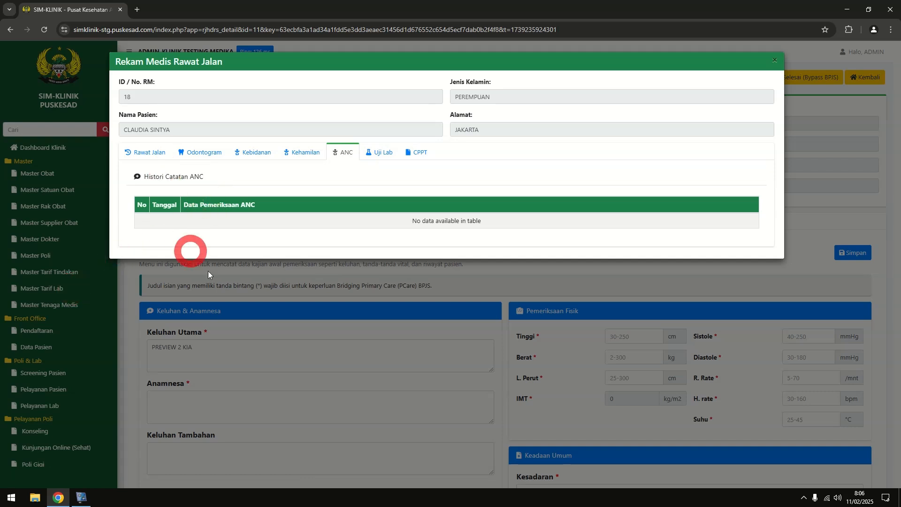
Recheck Rawat Jalan, Odontogram and Kebidanan history, close the window, and return to the service page
click(165, 154)
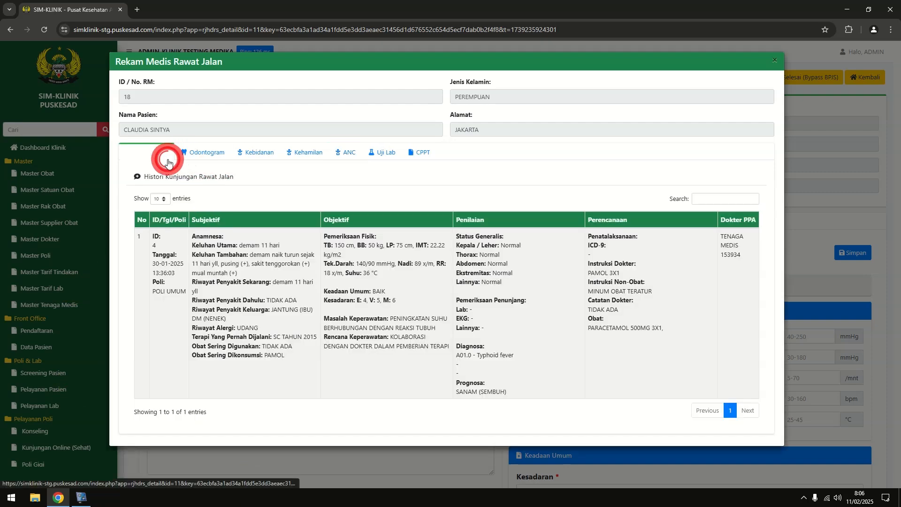
click(202, 154)
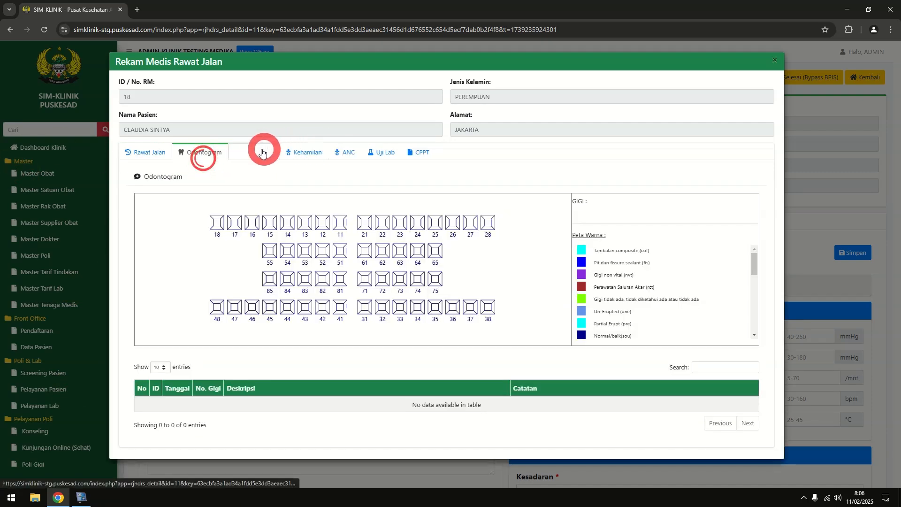
click(261, 151)
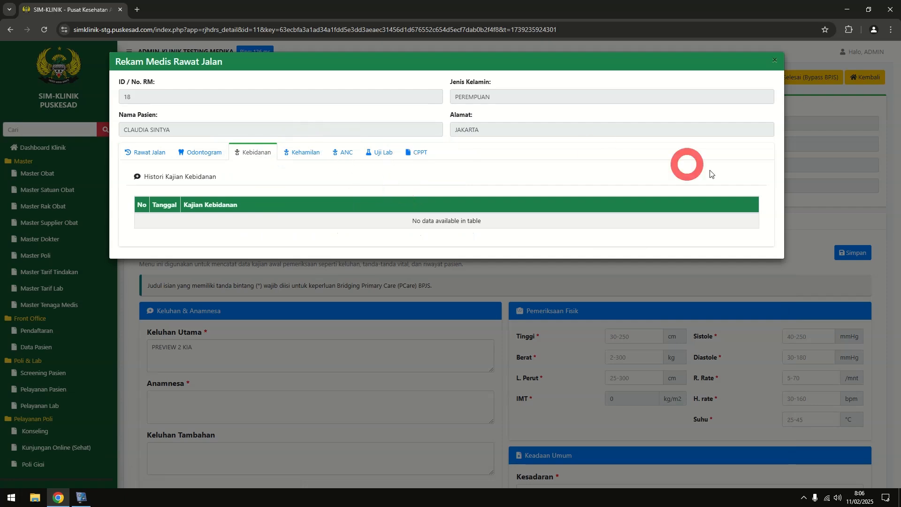
click(774, 61)
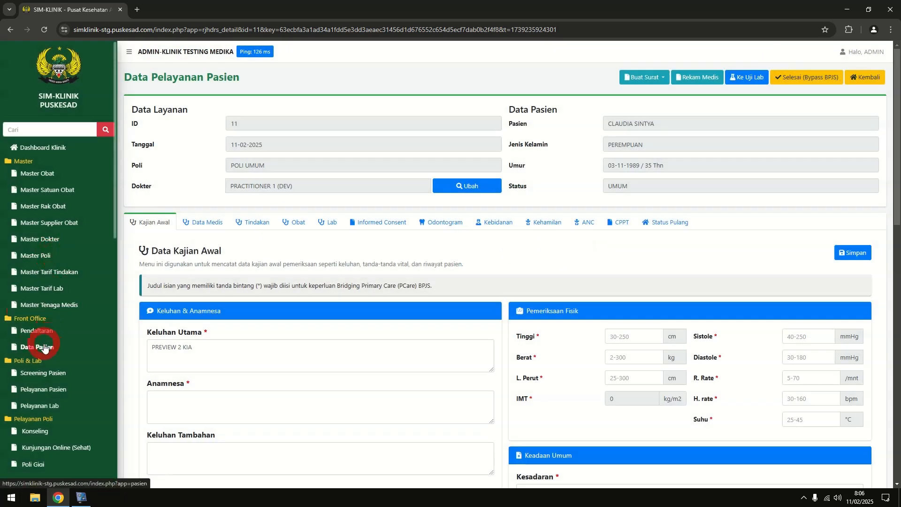
click(45, 348)
click(9, 30)
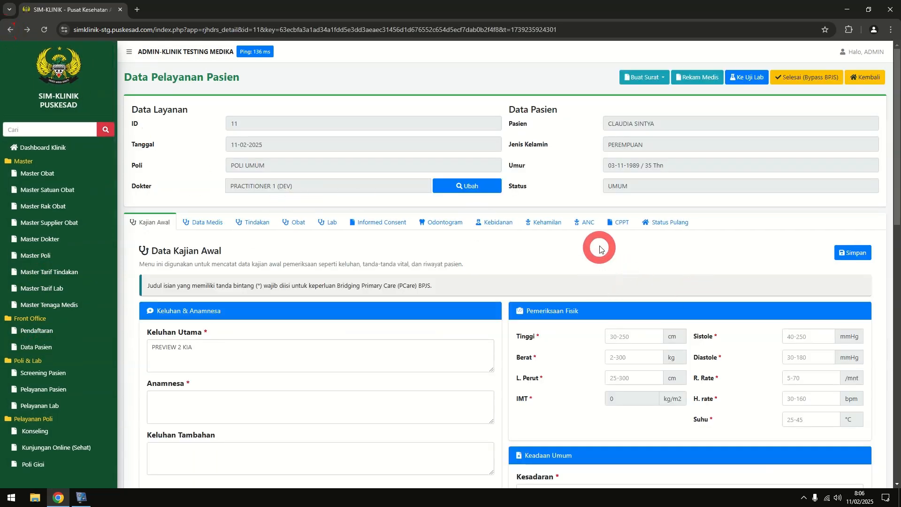
Open a new Kajian Kebidanan form after cancelling a stray pregnancy history form
click(586, 222)
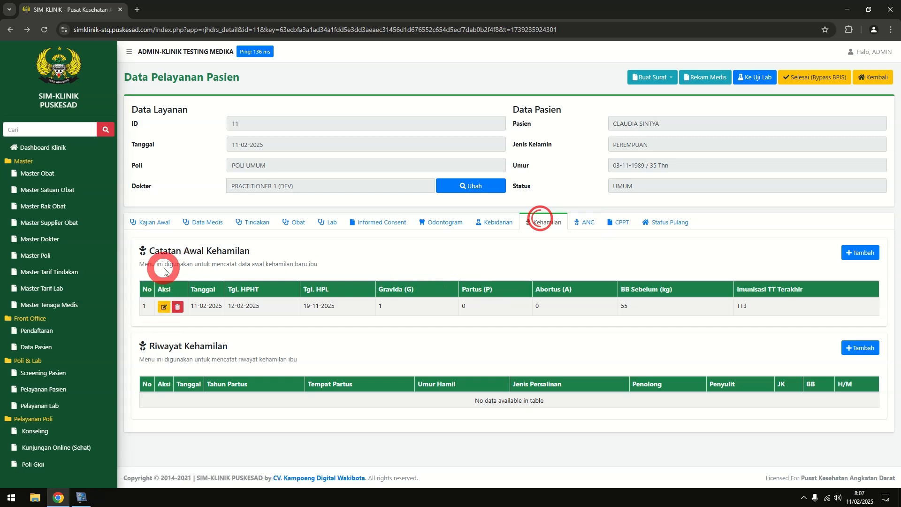
click(860, 348)
click(509, 245)
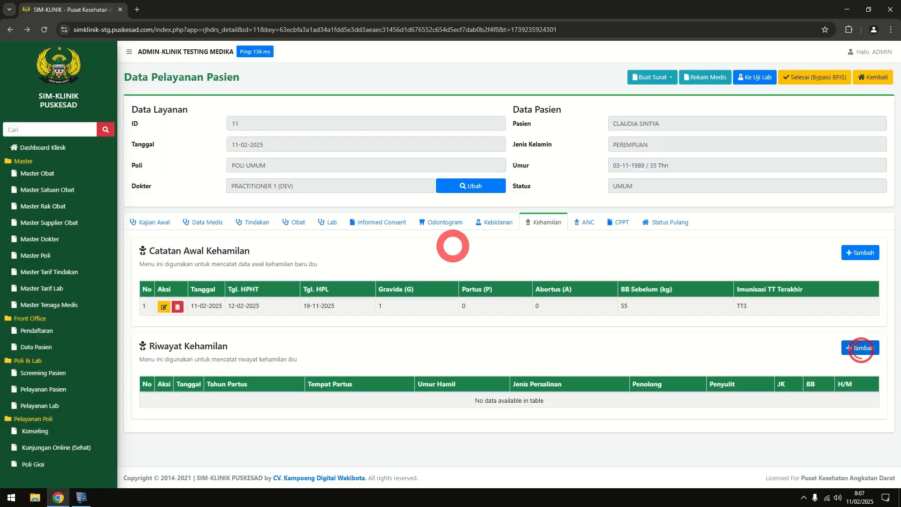
click(486, 220)
click(840, 259)
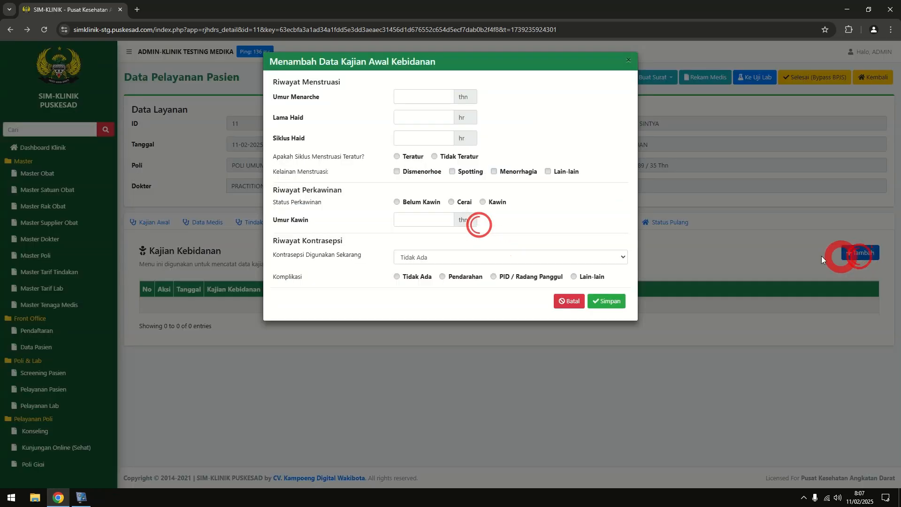
click(632, 65)
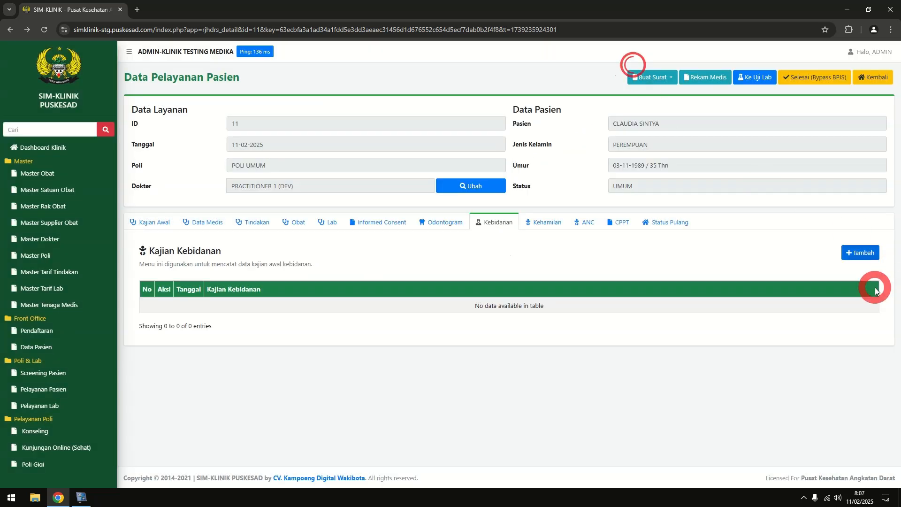
click(861, 253)
Save menarche 14, 7-day periods, regular 28-day cycle, dysmenorrhoea, menorrhagia, unmarried, no complications
click(428, 97)
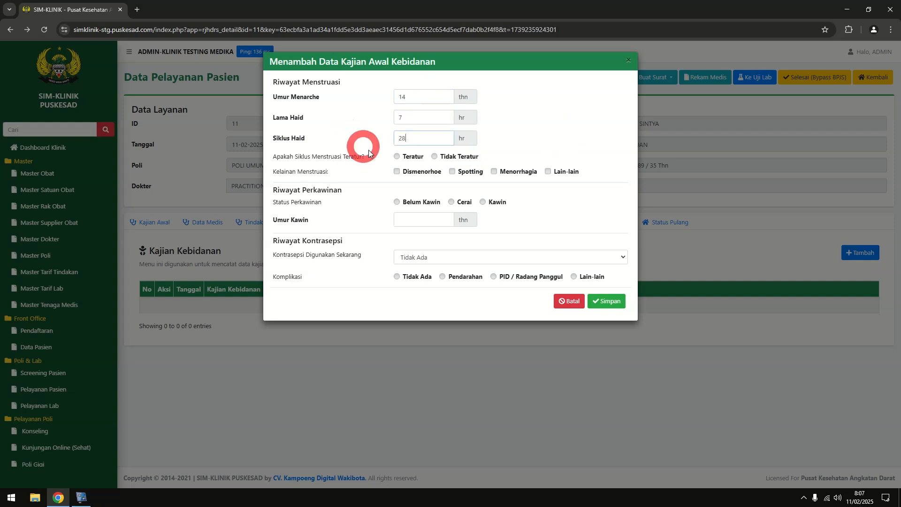
click(397, 156)
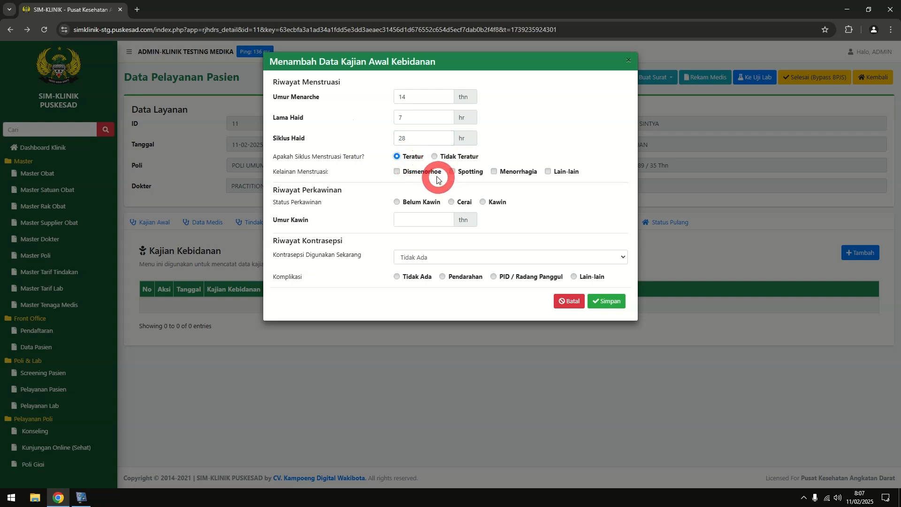
click(430, 171)
click(491, 173)
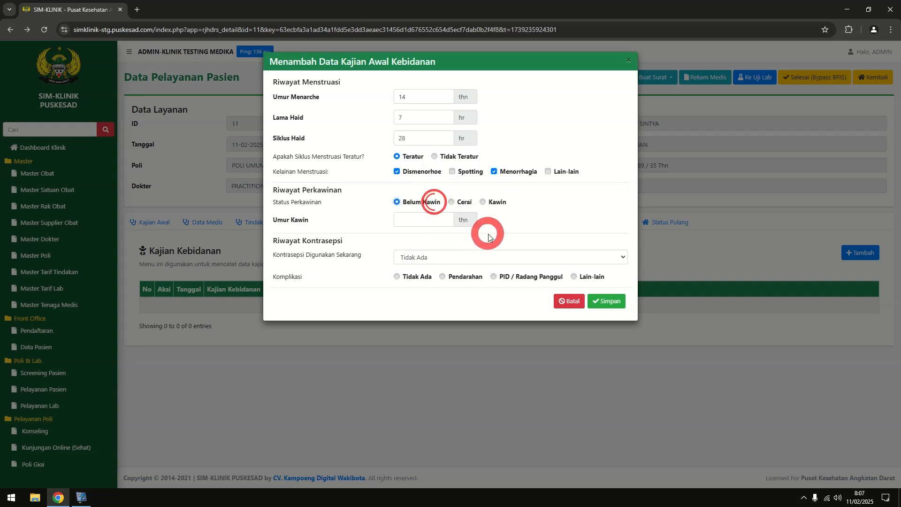
click(401, 276)
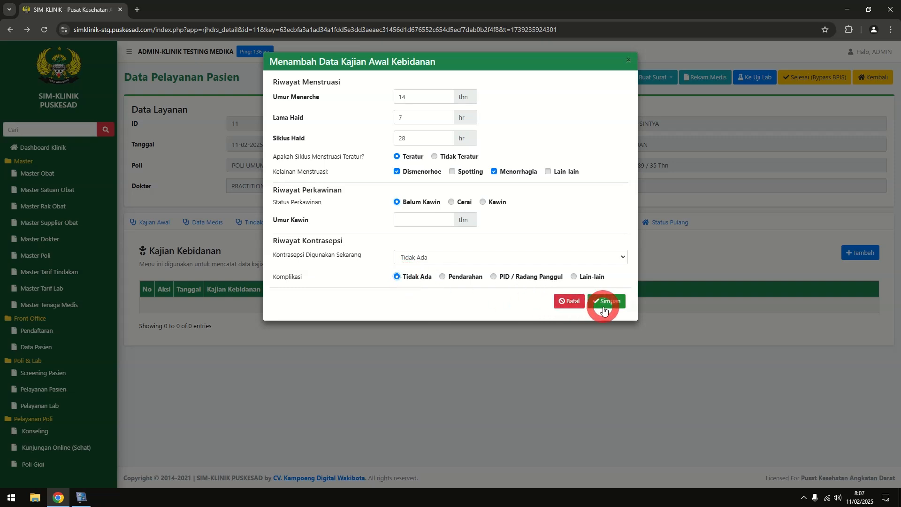
click(605, 303)
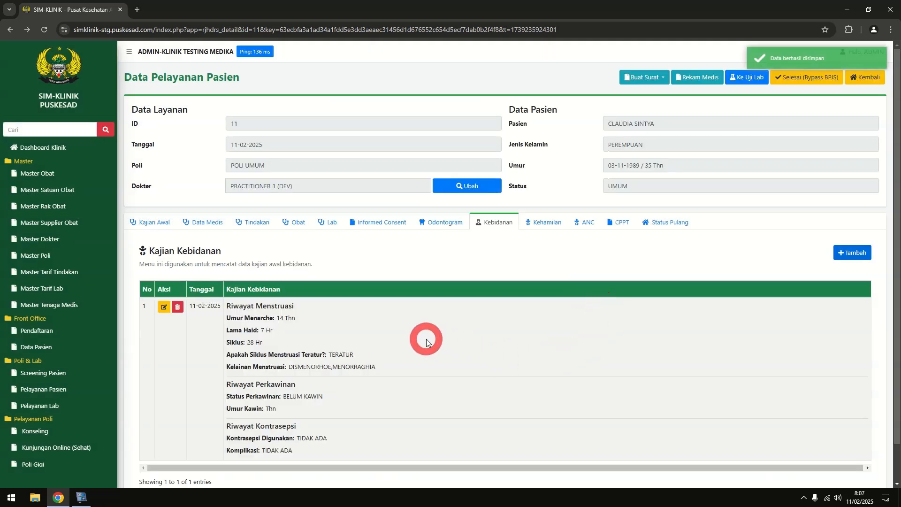
scroll(425, 337, down, 1)
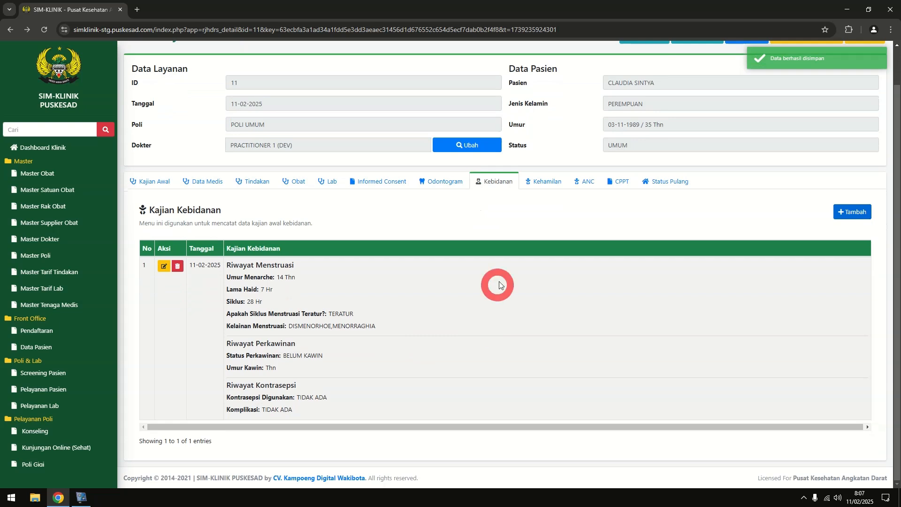
click(534, 183)
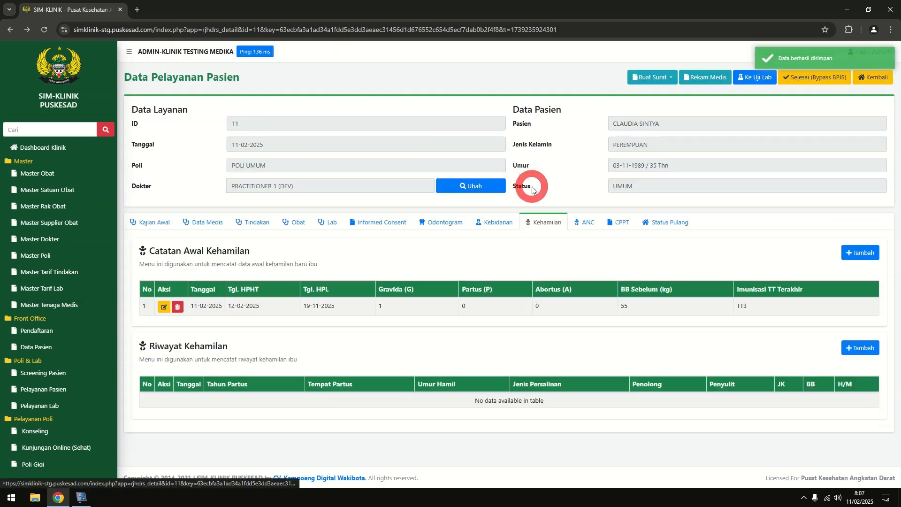
Start a new ANC entry: trimester 1, 30 weeks, arm circumference 50 cm, fundus 8 cm
click(588, 222)
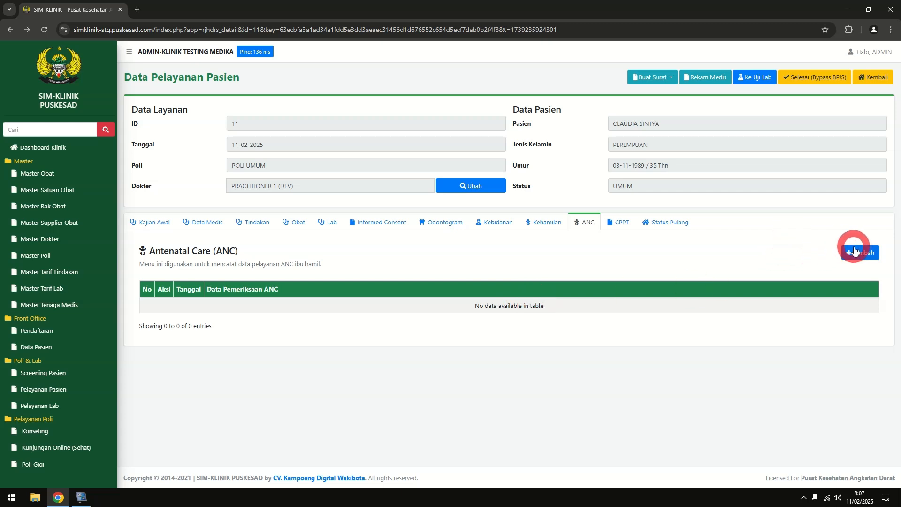
click(861, 254)
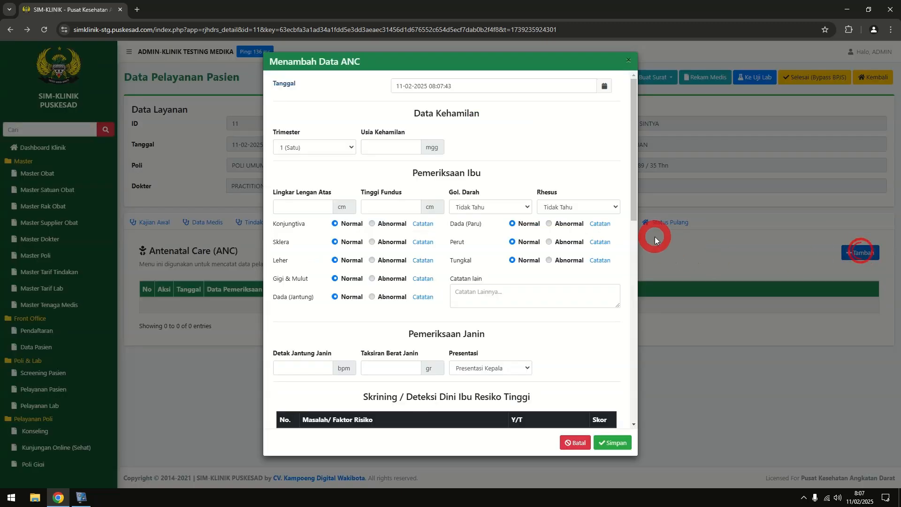
click(338, 147)
click(315, 161)
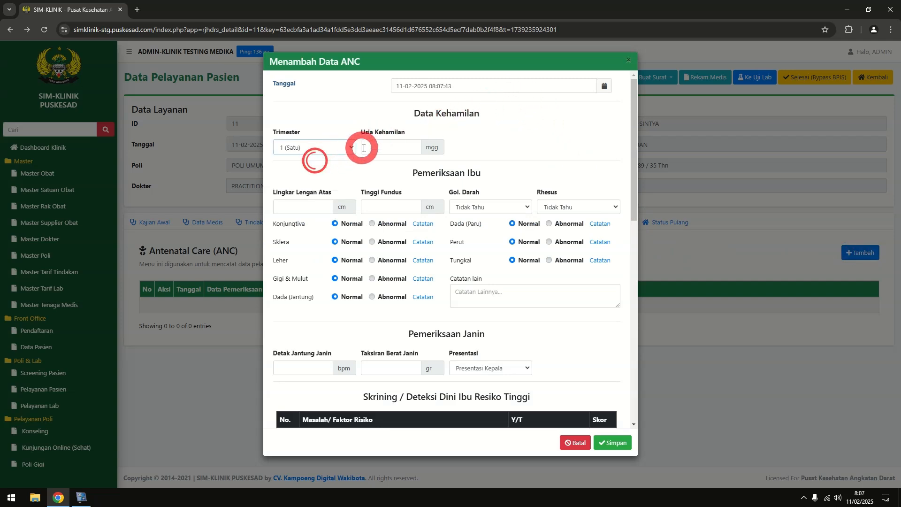
click(374, 147)
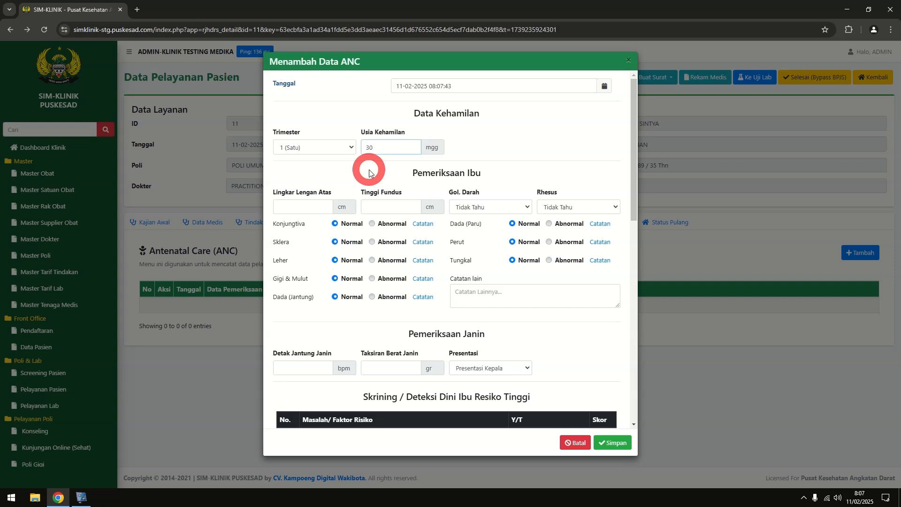
click(283, 203)
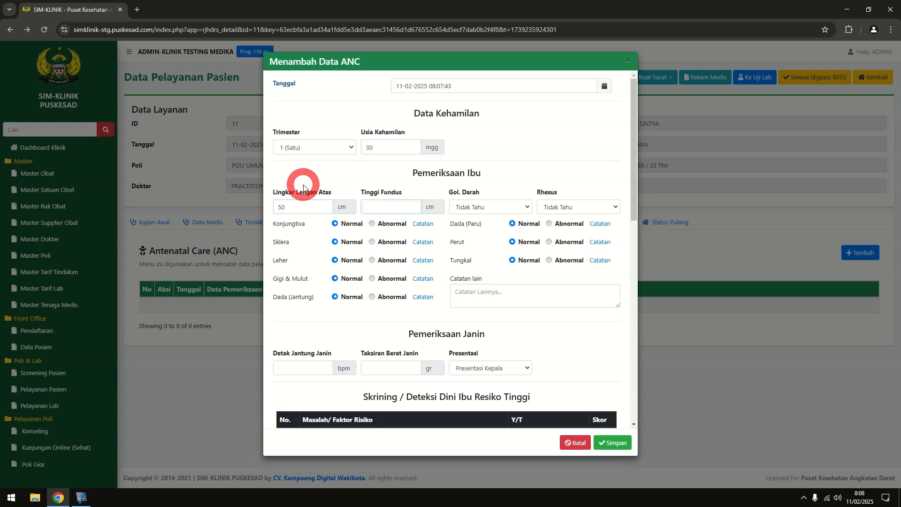
click(490, 171)
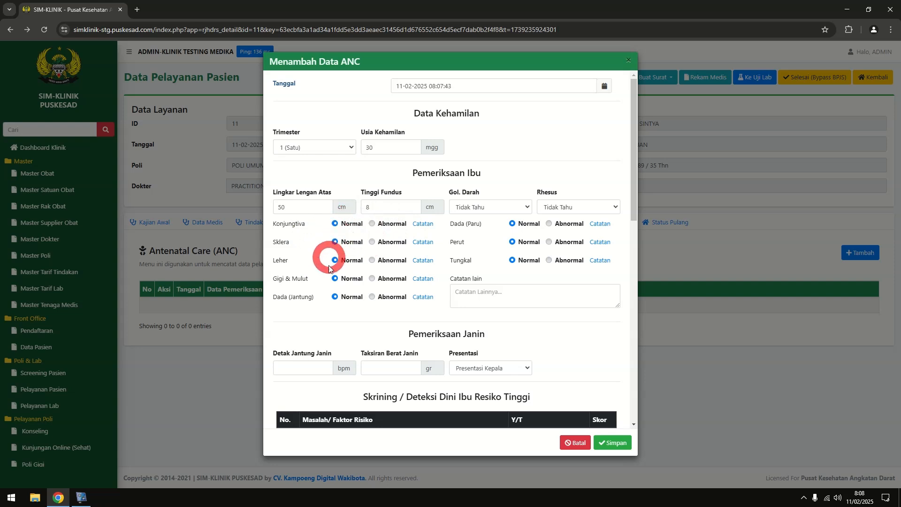
Mark the conjunctiva and heart (Dada Jantung) findings Abnormal, each with a note
click(374, 224)
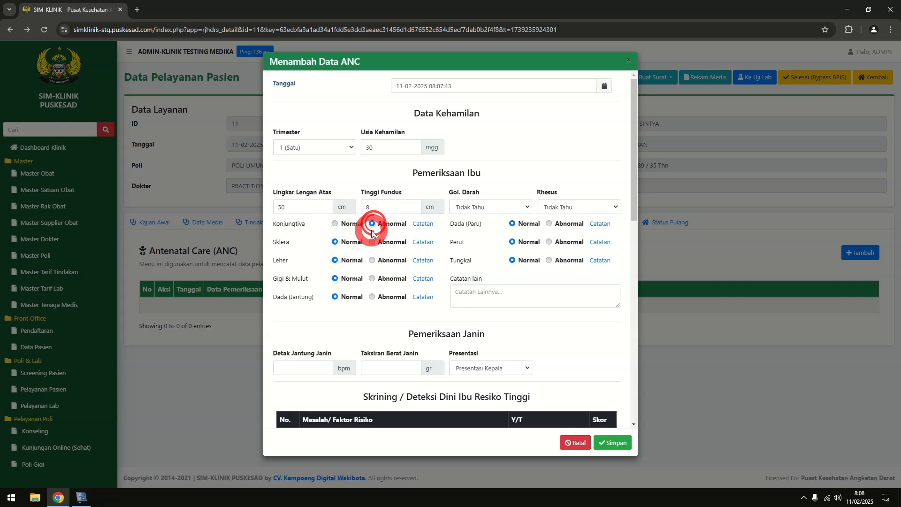
click(419, 225)
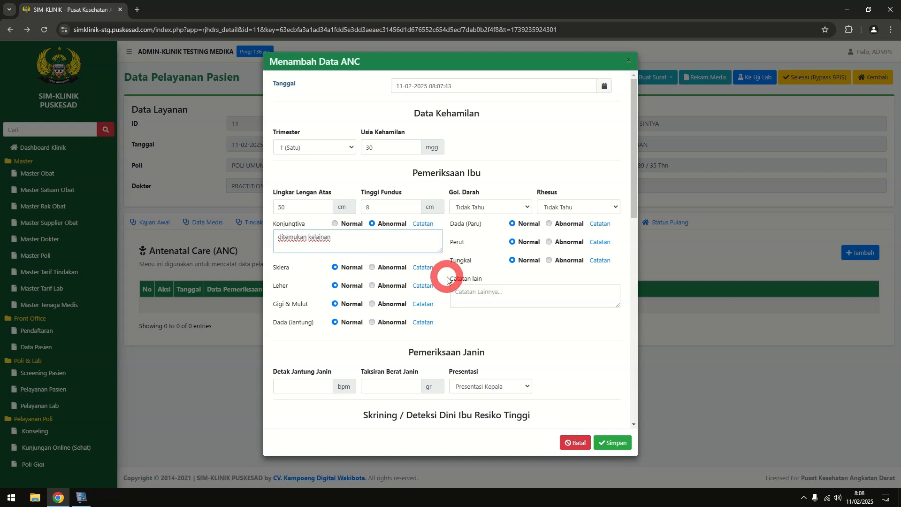
click(394, 327)
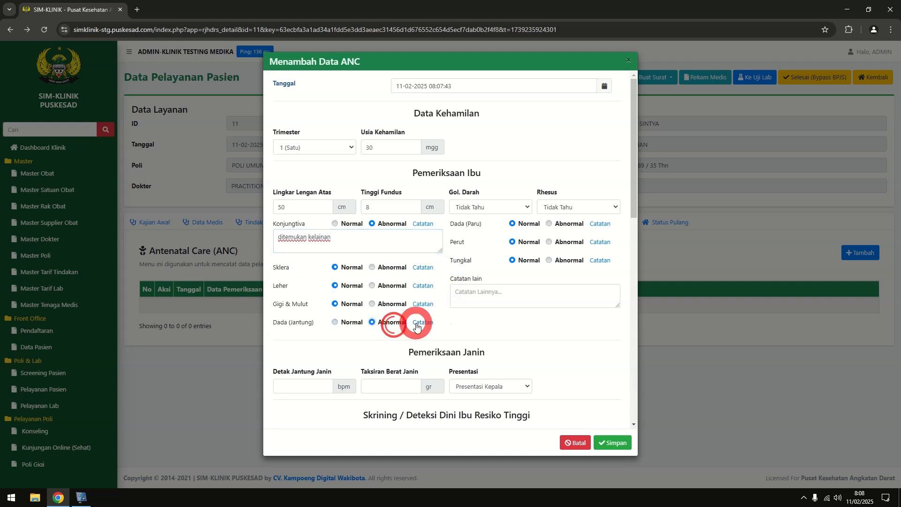
click(394, 335)
text(ditemukan kelainan)
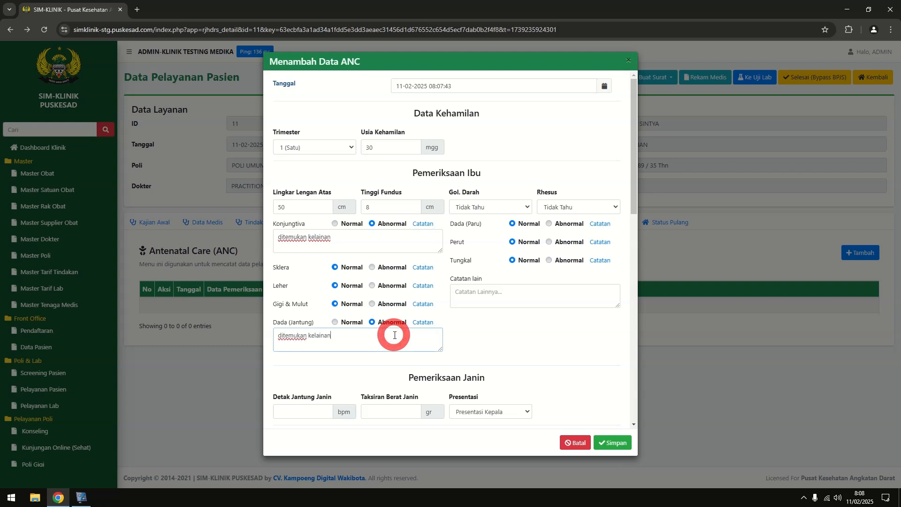
click(498, 320)
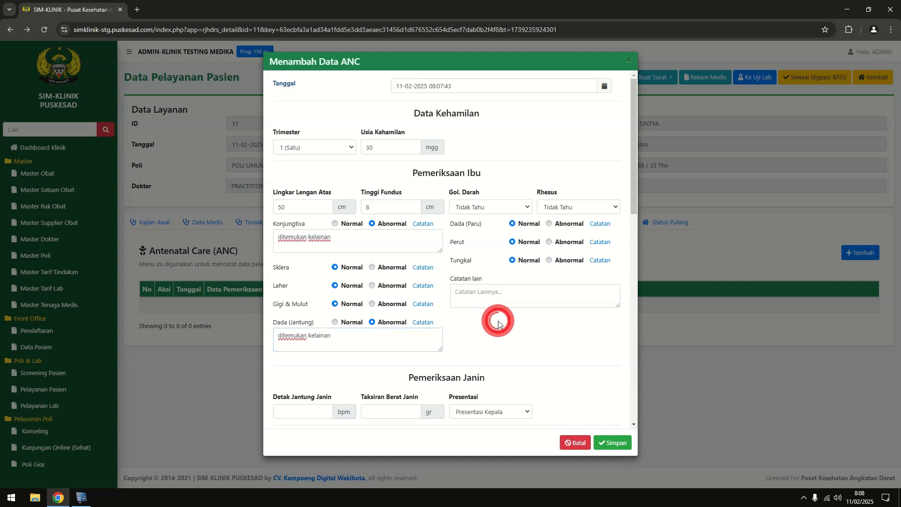
Set the blood group to O with Rhesus Positif
click(506, 209)
click(496, 263)
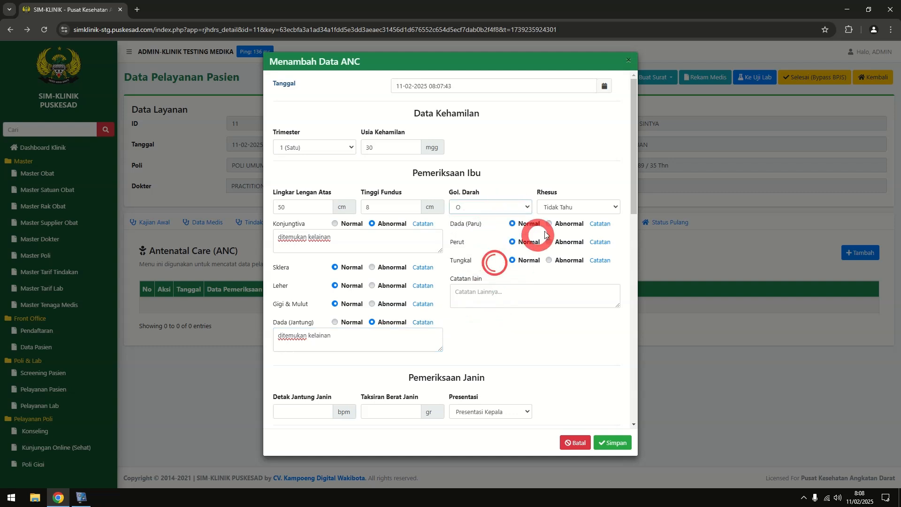
click(568, 206)
click(568, 230)
click(554, 338)
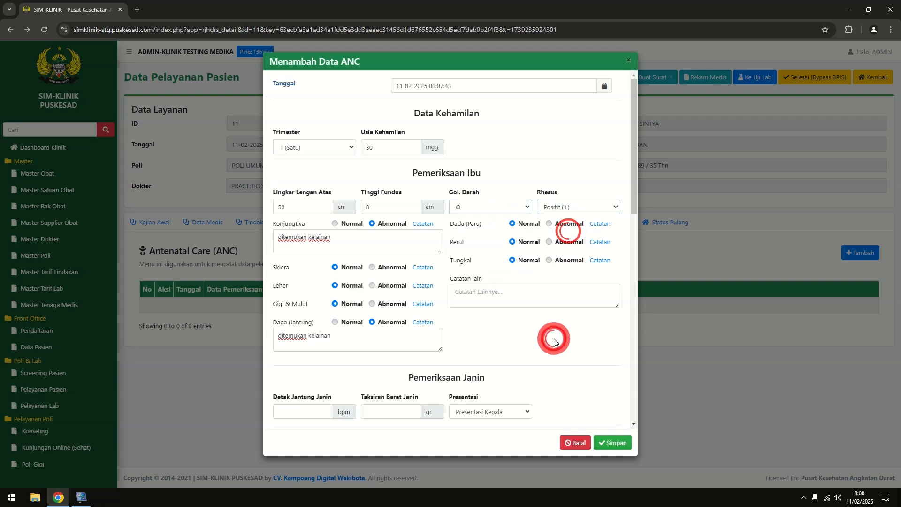
Enter the fetal findings: heart rate 150 bpm, weight 2000 g, head presentation
scroll(553, 329, down, 3)
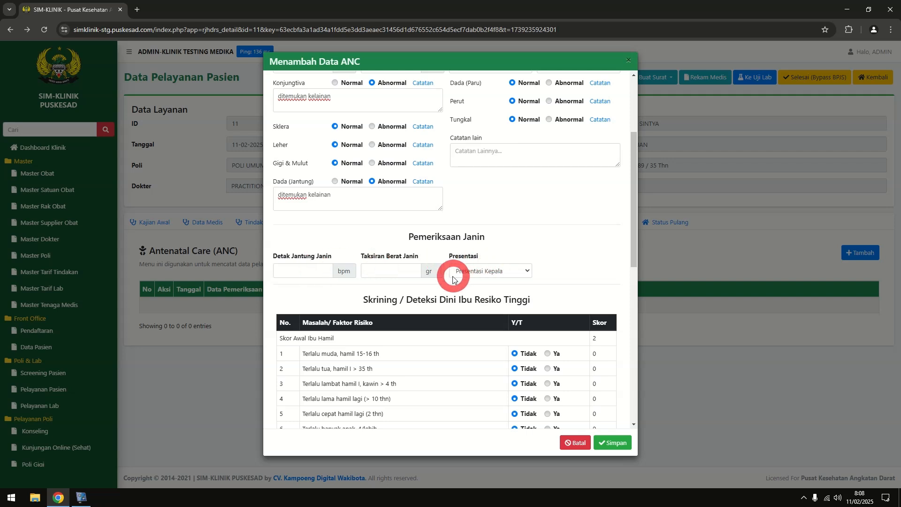
click(320, 274)
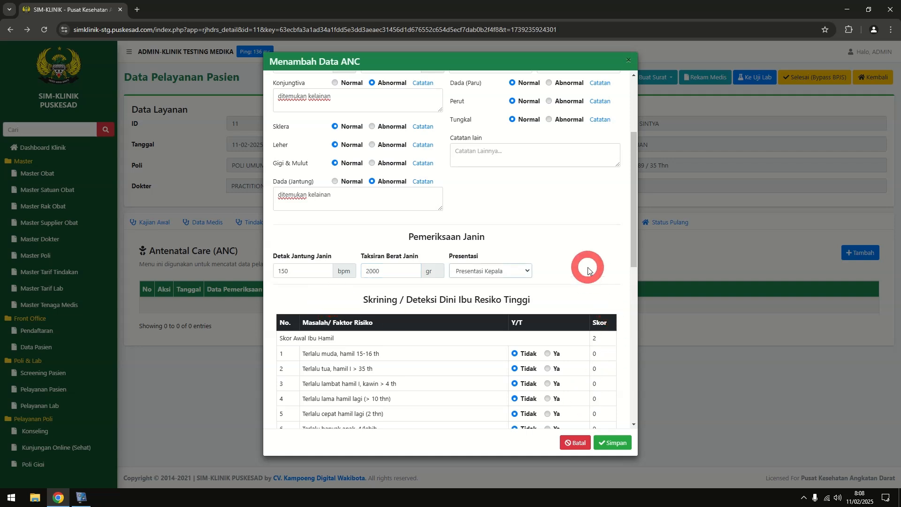
scroll(396, 257, down, 2)
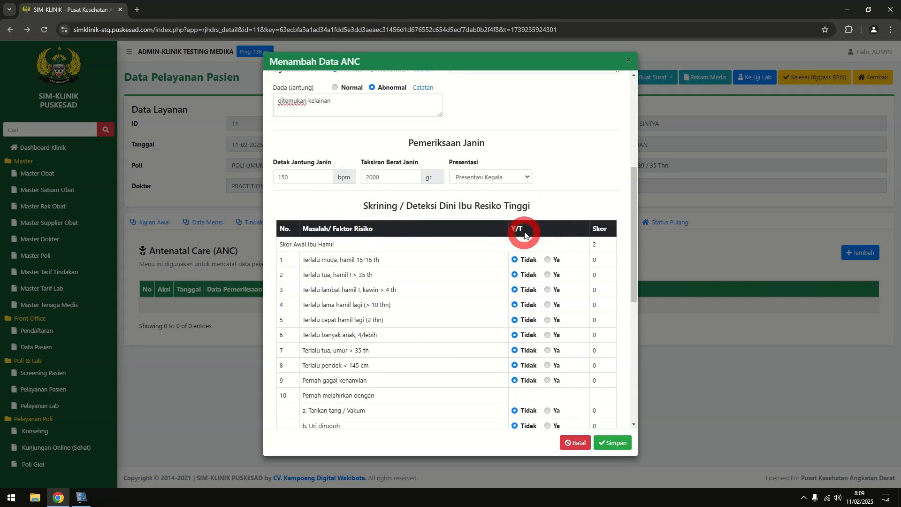
scroll(508, 233, down, 4)
scroll(507, 233, down, 3)
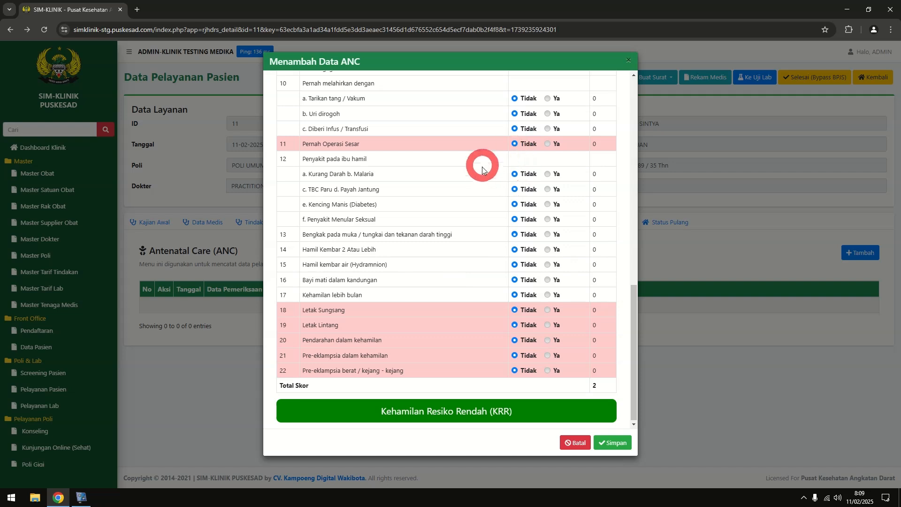
Mark Bayi mati dalam kandungan and Terlalu muda for a KSPR score of 10, then save
click(547, 145)
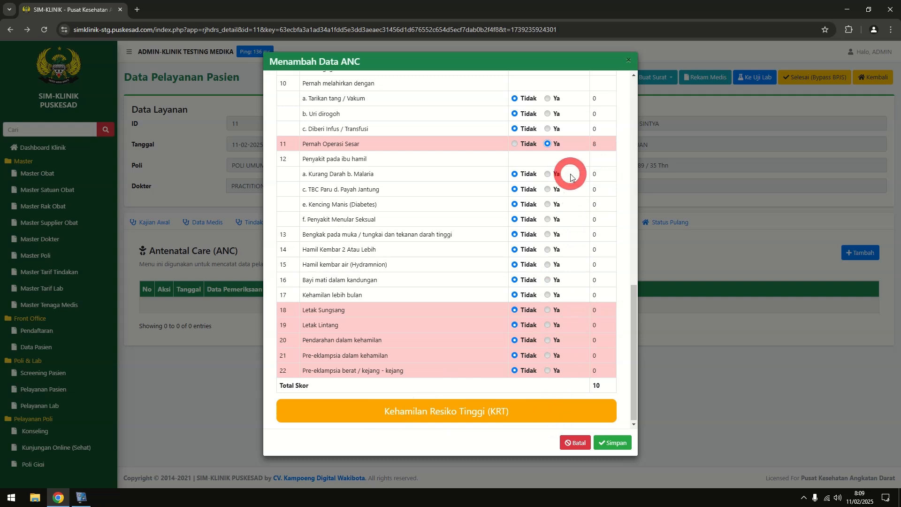
click(548, 310)
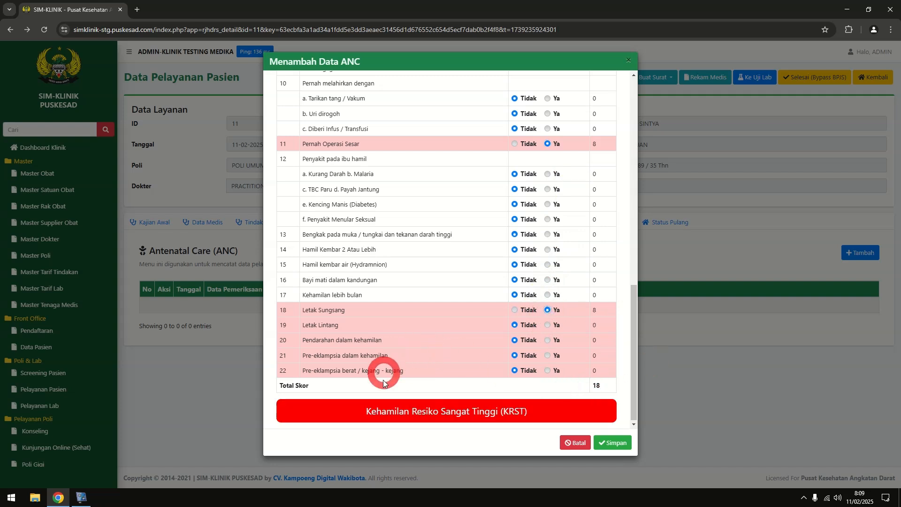
click(515, 310)
click(548, 280)
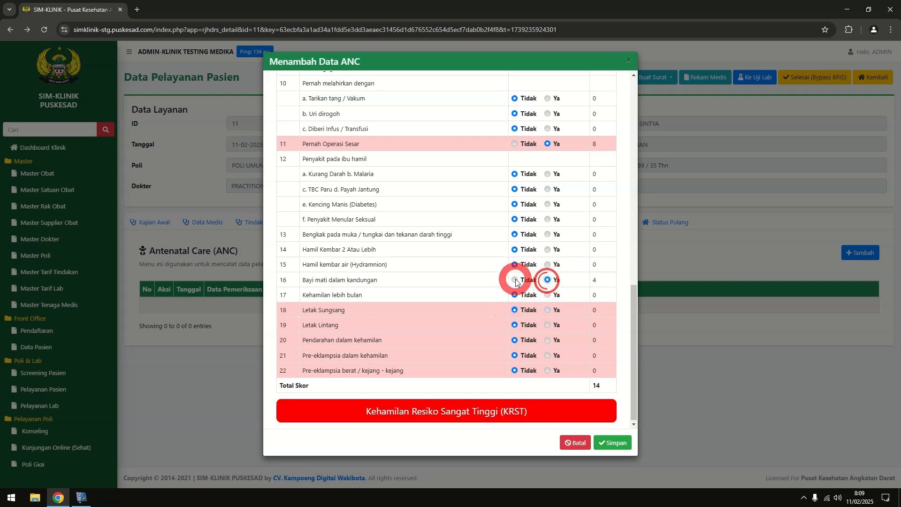
scroll(515, 281, up, 6)
scroll(514, 328, down, 2)
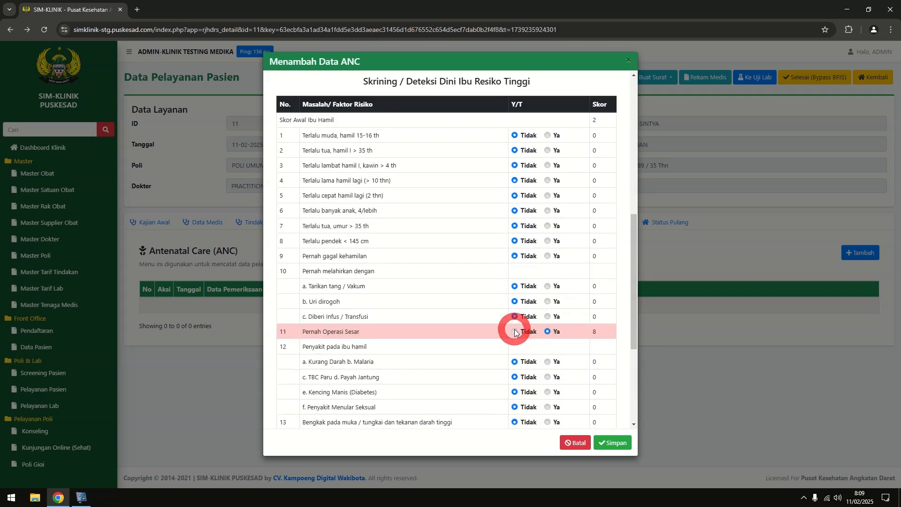
click(515, 331)
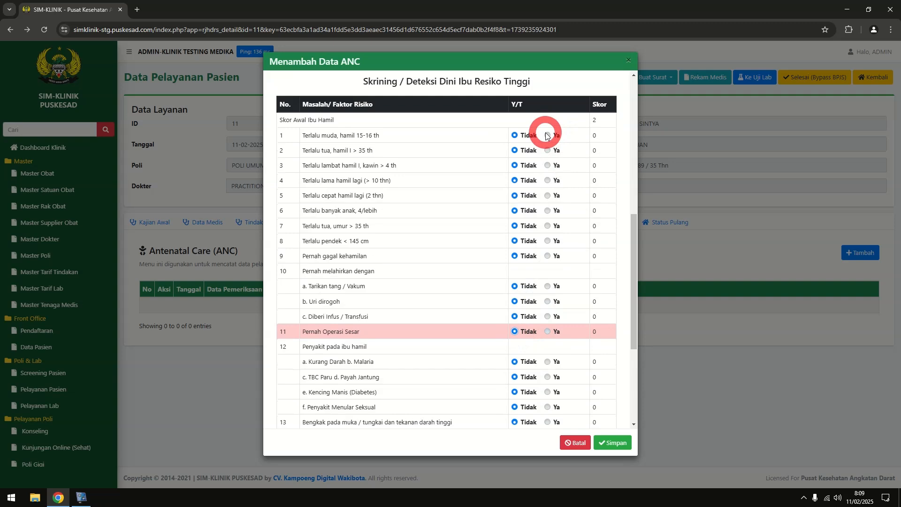
click(546, 136)
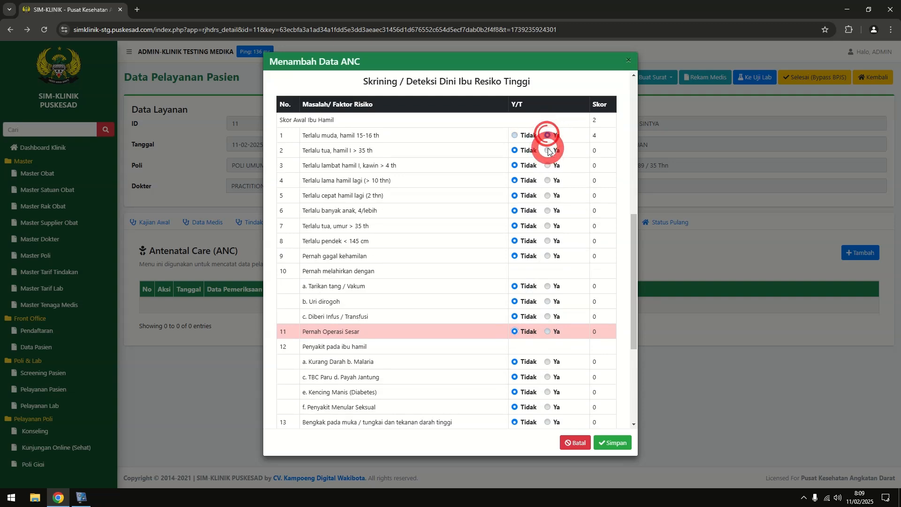
scroll(606, 164, down, 4)
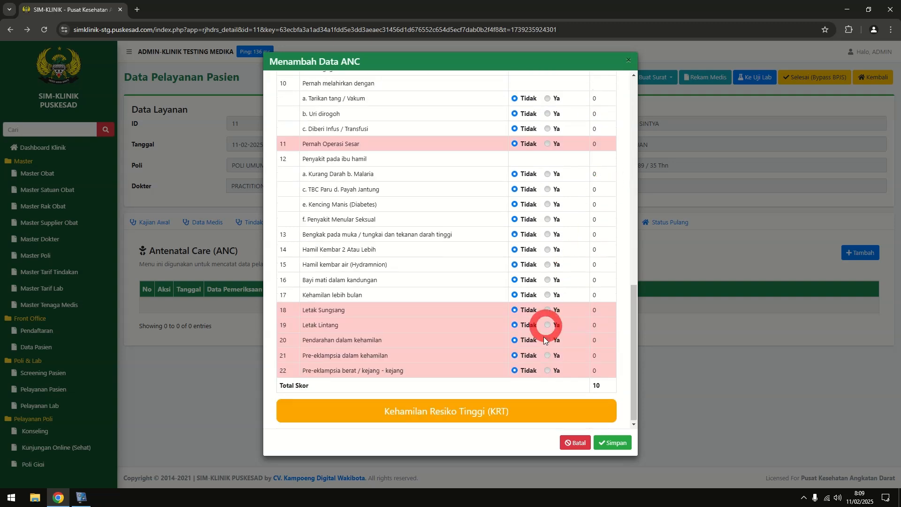
click(622, 443)
Browse the Kajian Kebidanan and pregnancy history records, then return to the ANC records
scroll(600, 358, down, 3)
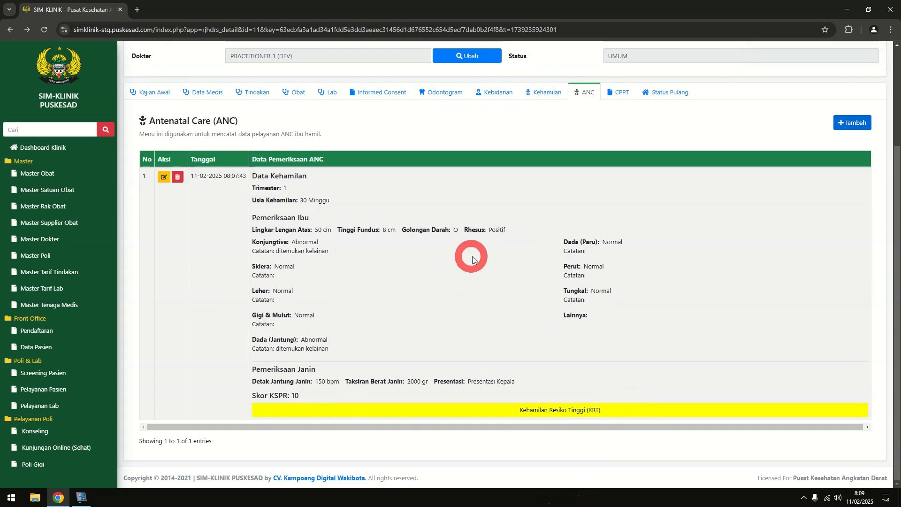
scroll(504, 247, up, 3)
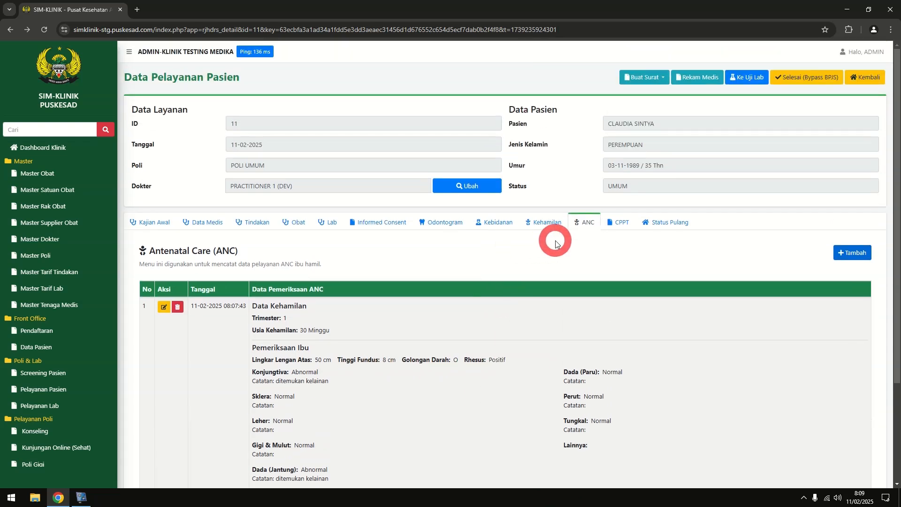
click(504, 228)
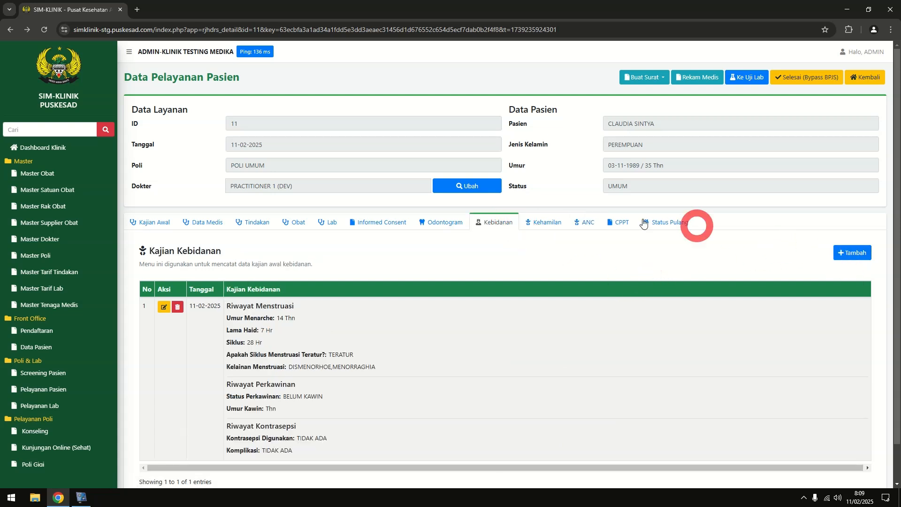
click(557, 216)
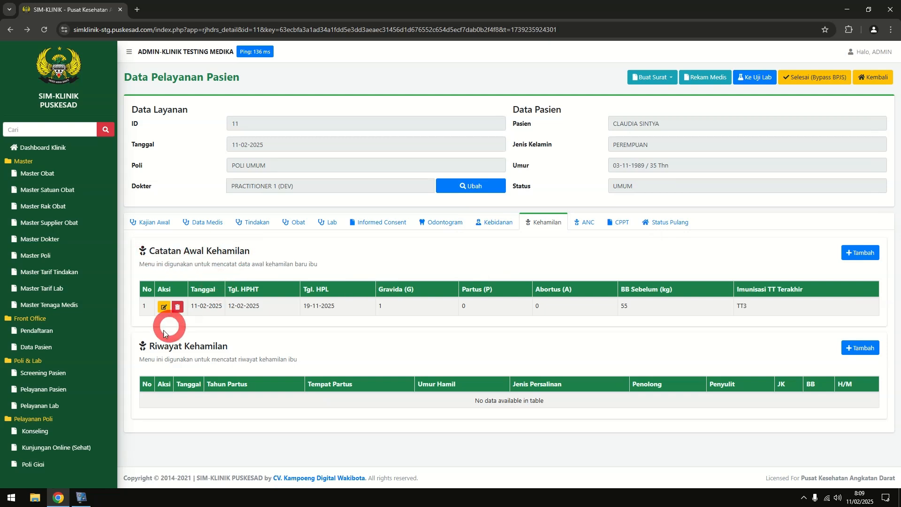
click(582, 223)
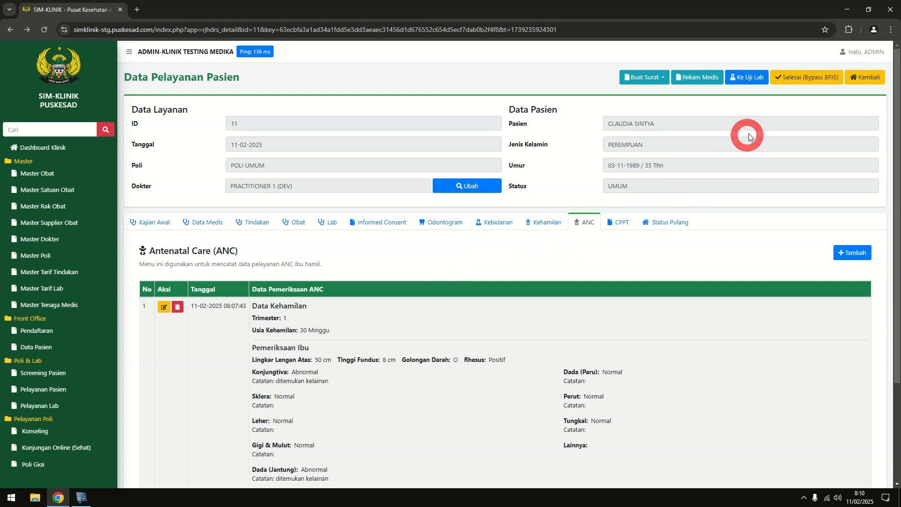
Finish the visit with Selesai (Bypass BPJS), confirming Ya and OK on the prompts
click(803, 83)
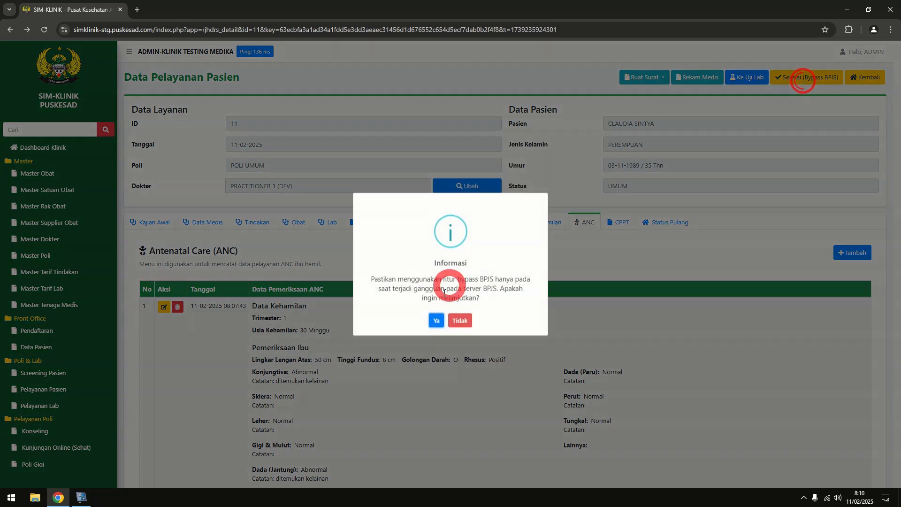
click(432, 319)
click(451, 310)
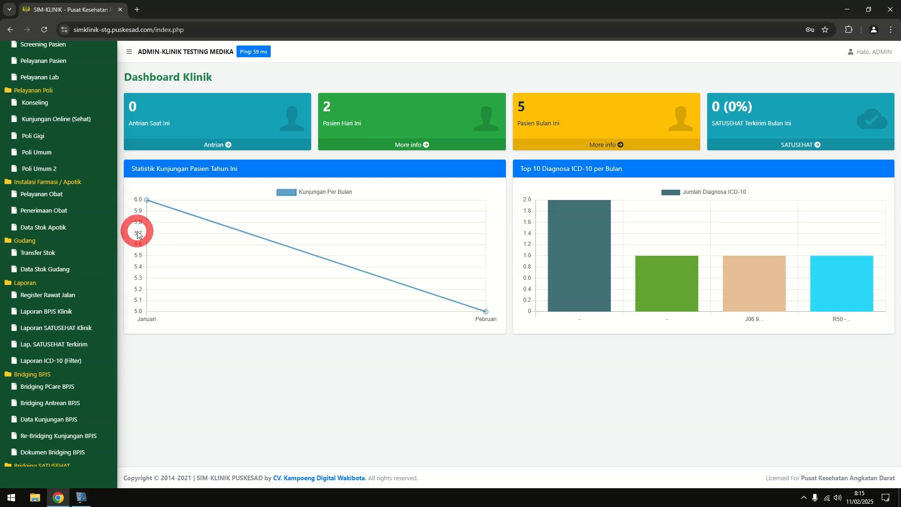
click(82, 196)
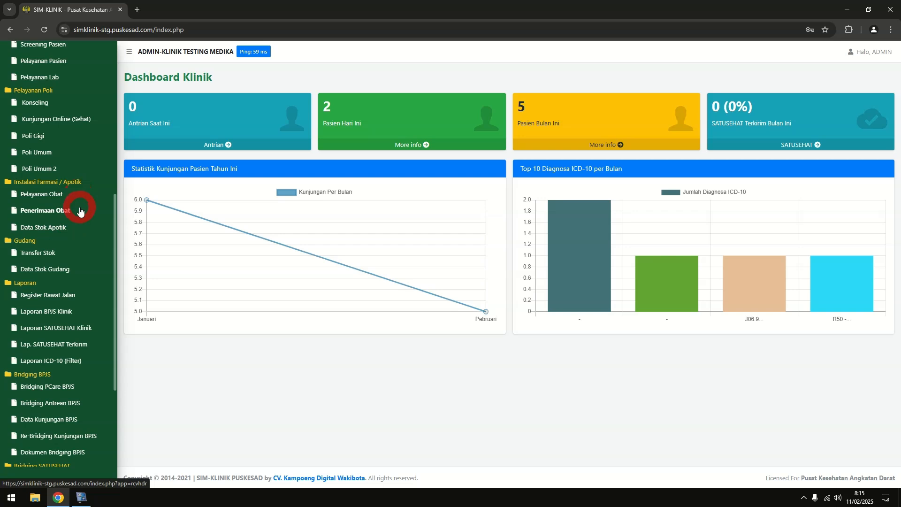
scroll(79, 211, down, 3)
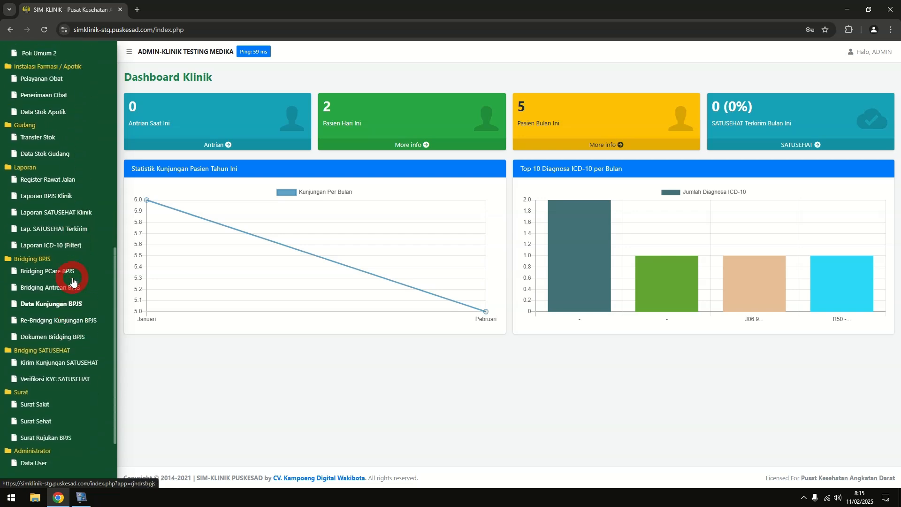
Pay the first patient's pharmacy visit, confirm the payment, and close the receipt preview
scroll(74, 277, up, 2)
click(66, 177)
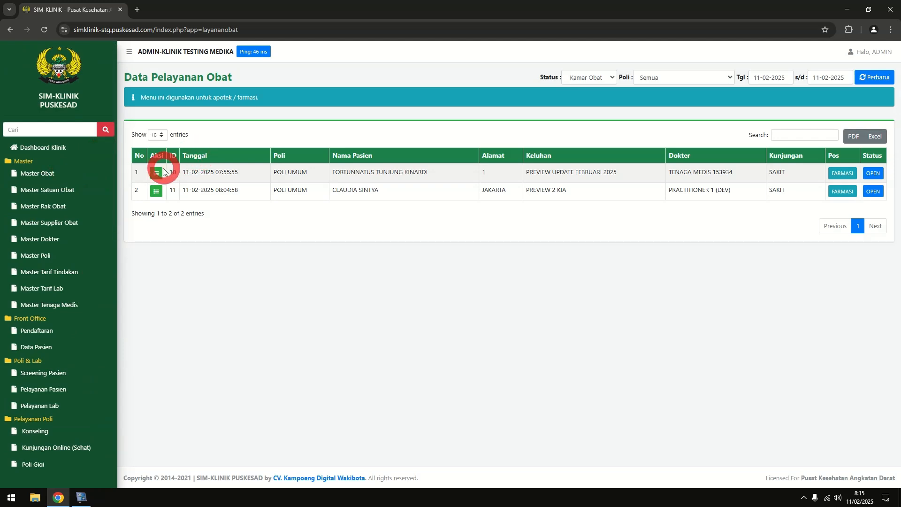
click(157, 173)
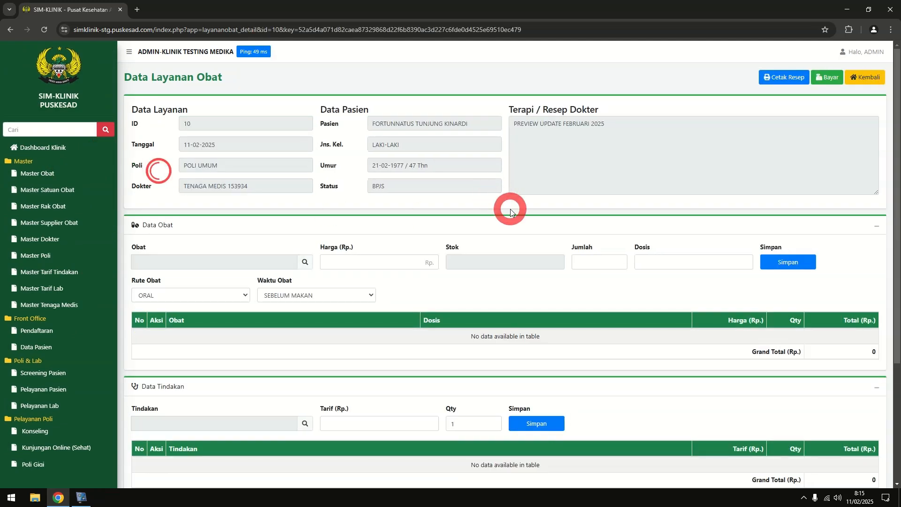
click(821, 79)
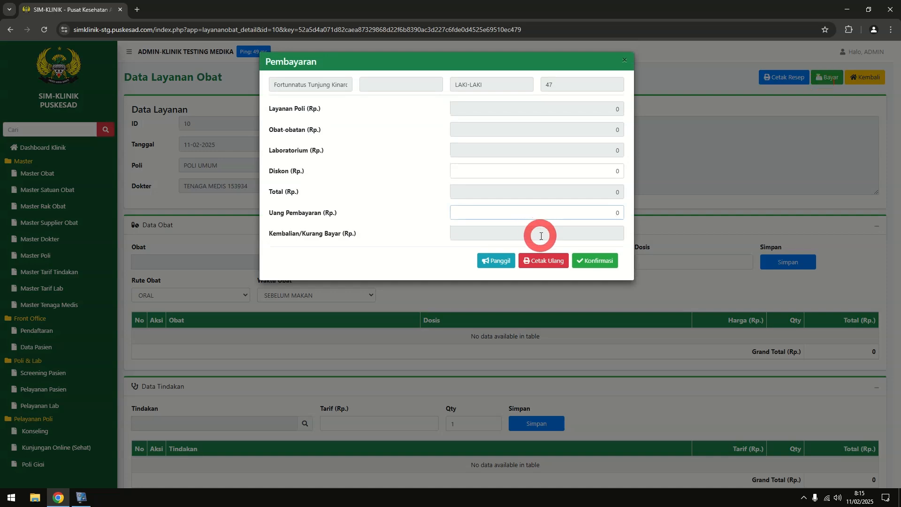
key(Tab)
click(571, 261)
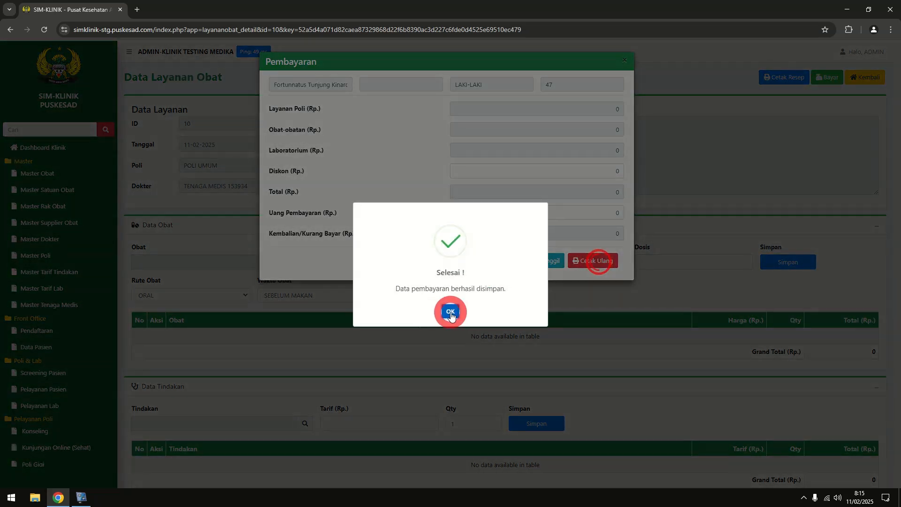
click(447, 365)
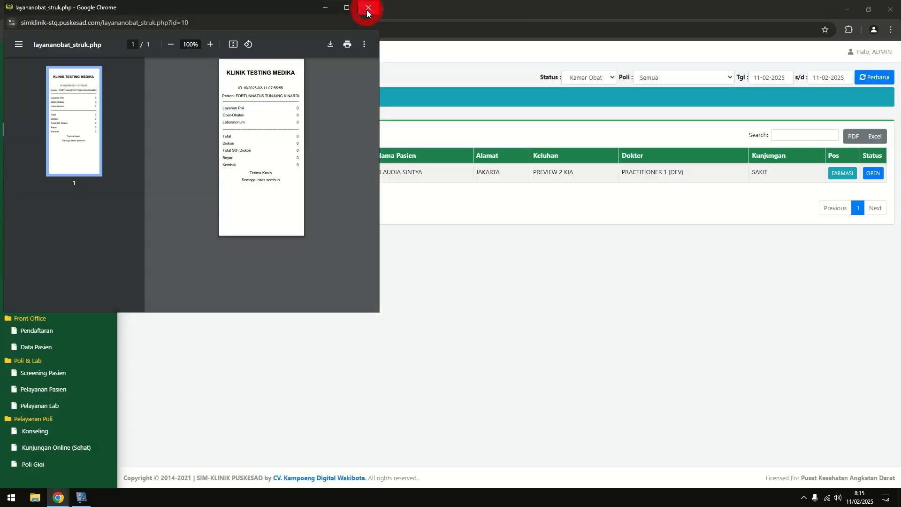
click(367, 8)
scroll(70, 244, down, 2)
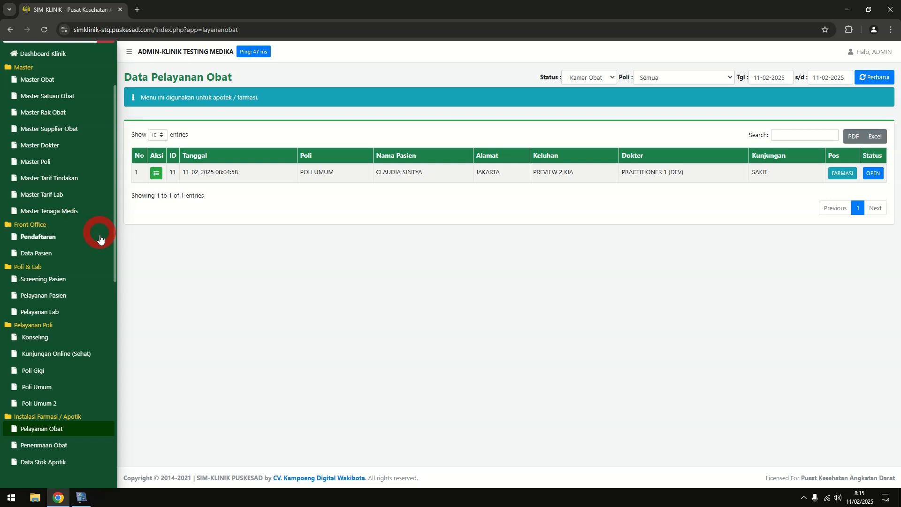
Switch the Pelayanan Pasien status filter from Antrian to Semua
click(67, 296)
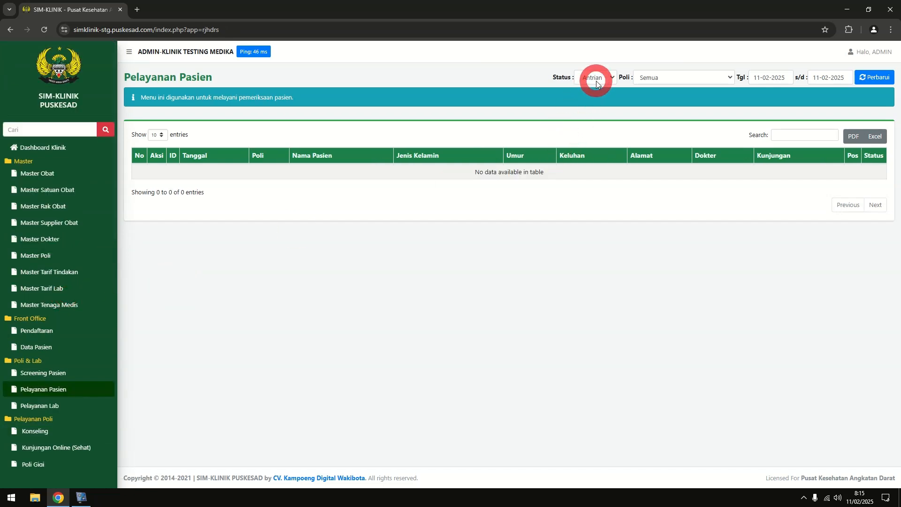
click(596, 81)
click(593, 99)
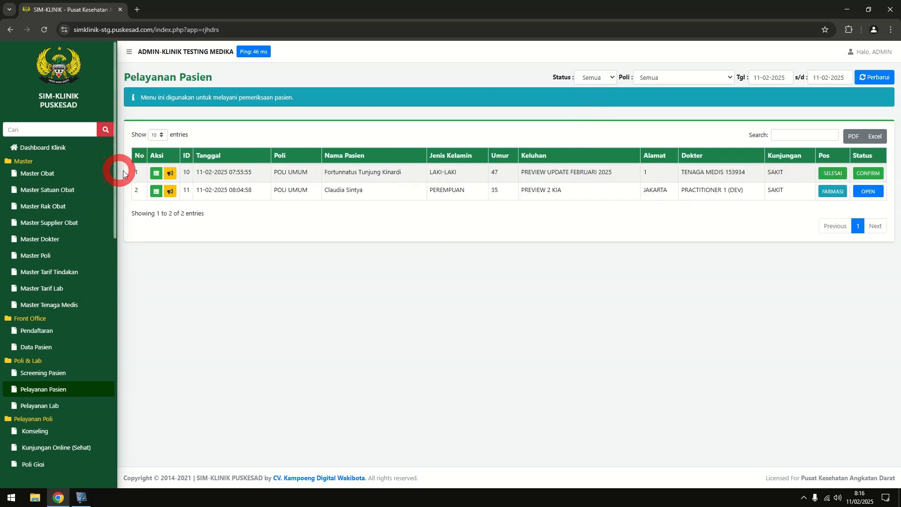
Look over the first patient's CPPT notes
click(156, 173)
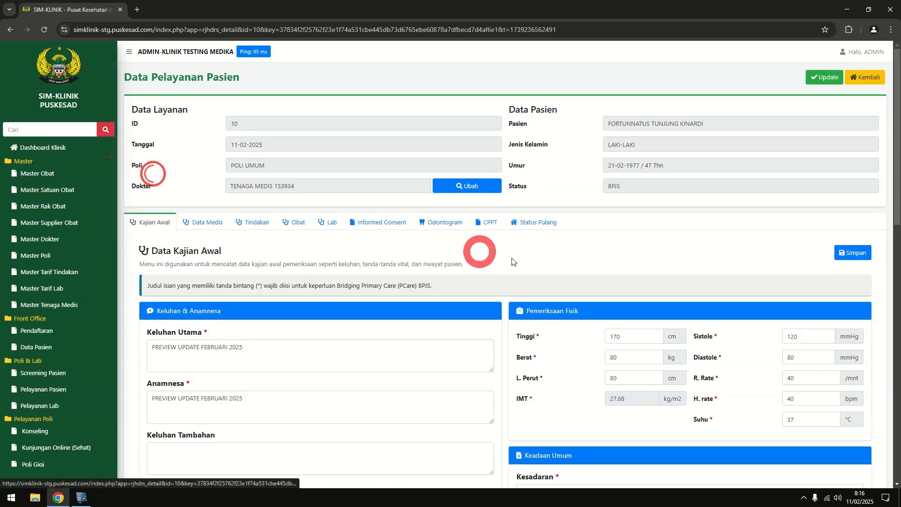
click(488, 223)
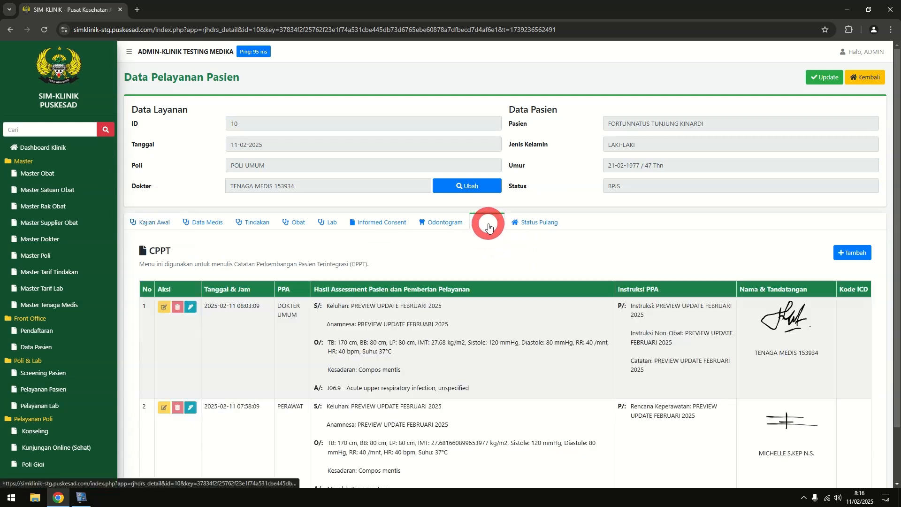
scroll(488, 227, down, 2)
click(191, 243)
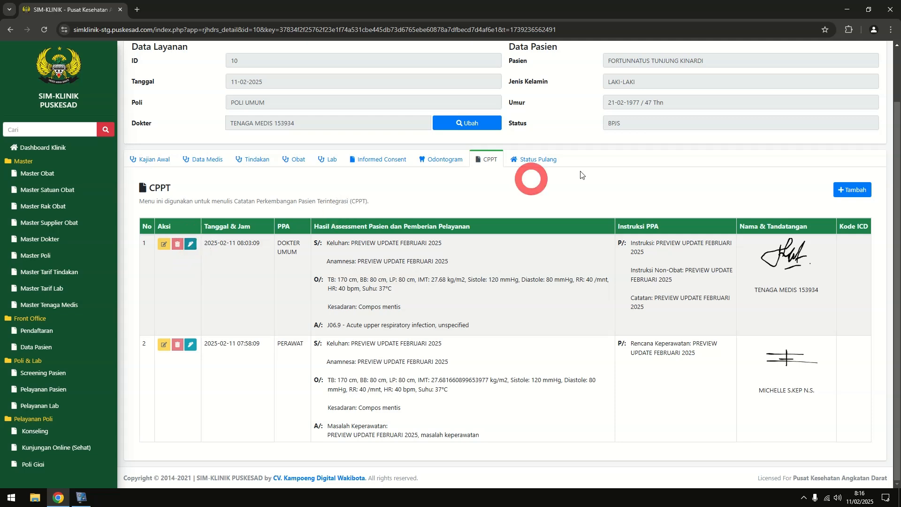
scroll(529, 175, up, 2)
Return to the patient service list and show visits of every status again
click(863, 76)
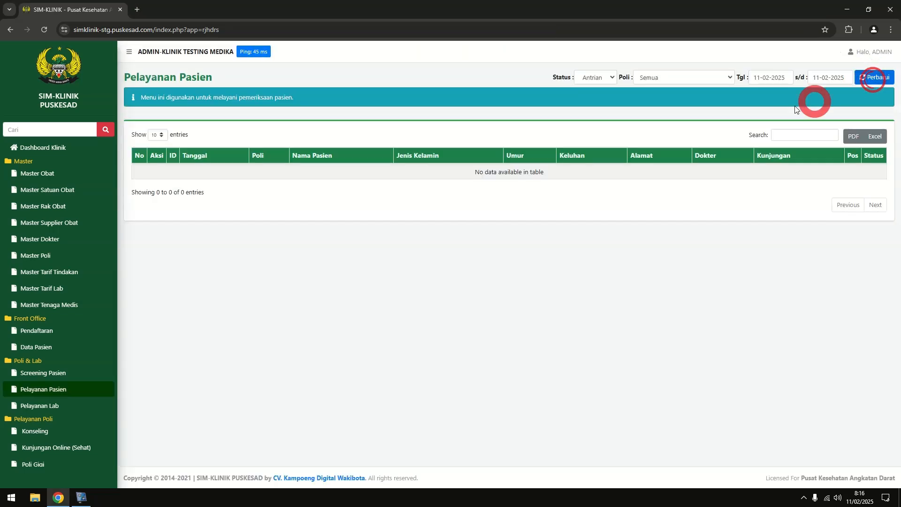
click(587, 79)
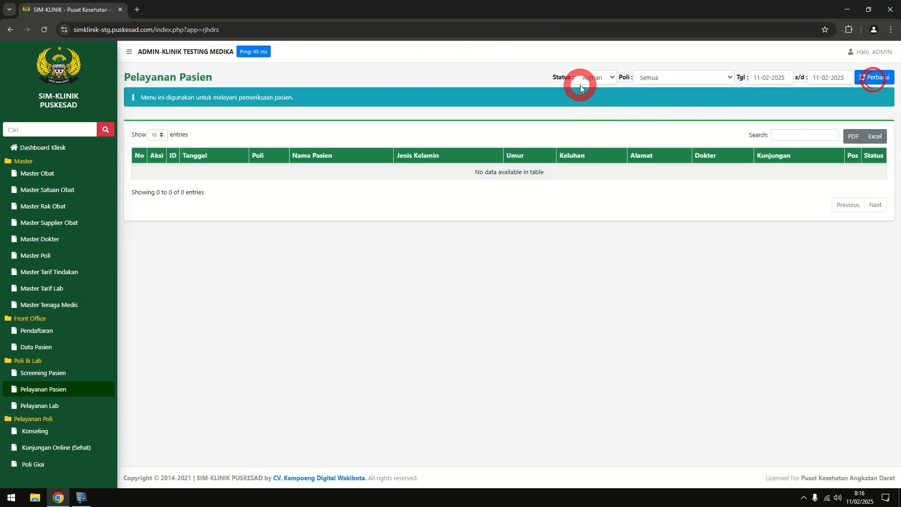
click(590, 106)
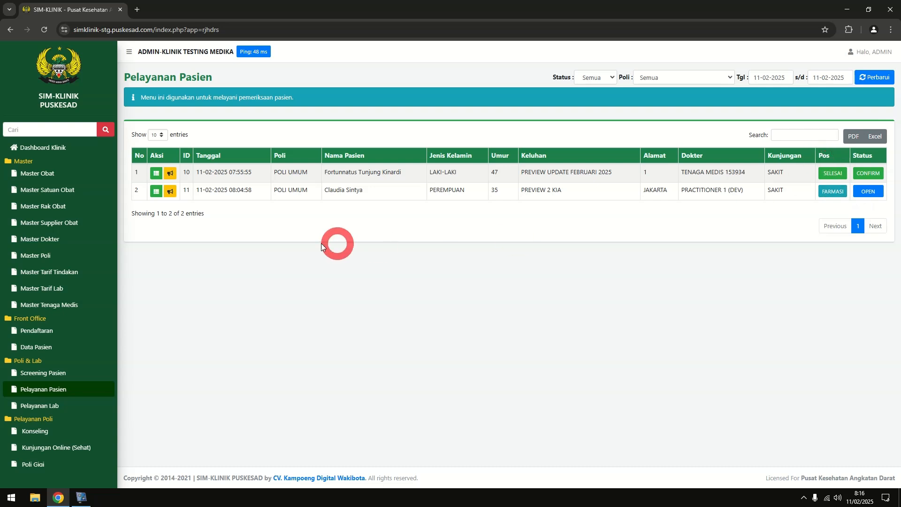
Add a CPPT entry to visit 11 with PPA role PERAWAT and the nurse's name
click(155, 192)
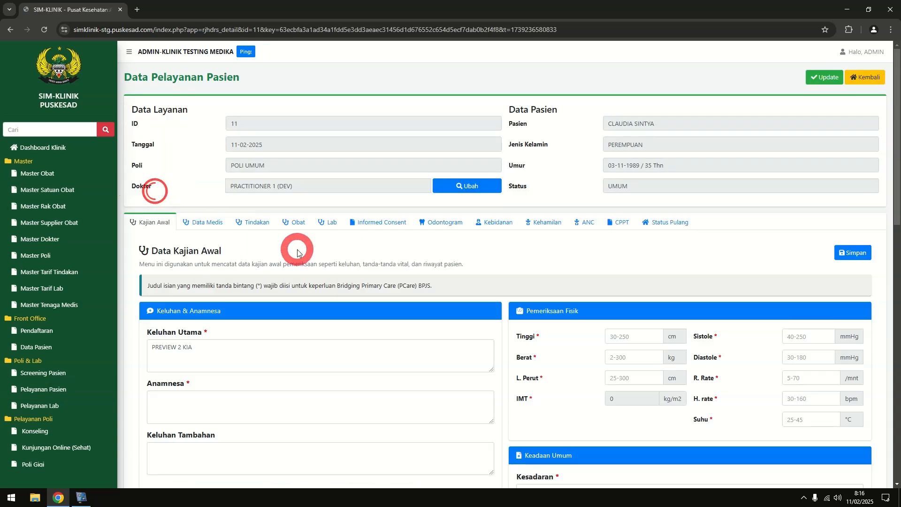
click(618, 223)
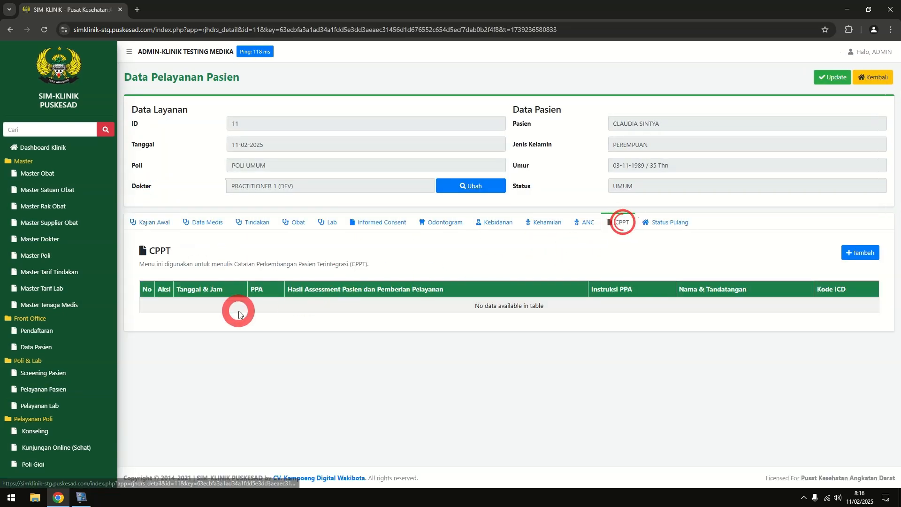
click(860, 253)
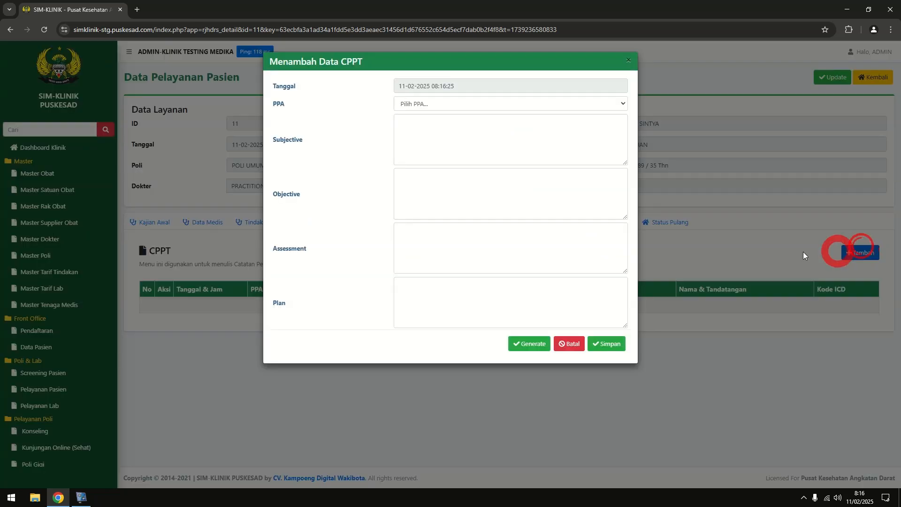
click(472, 103)
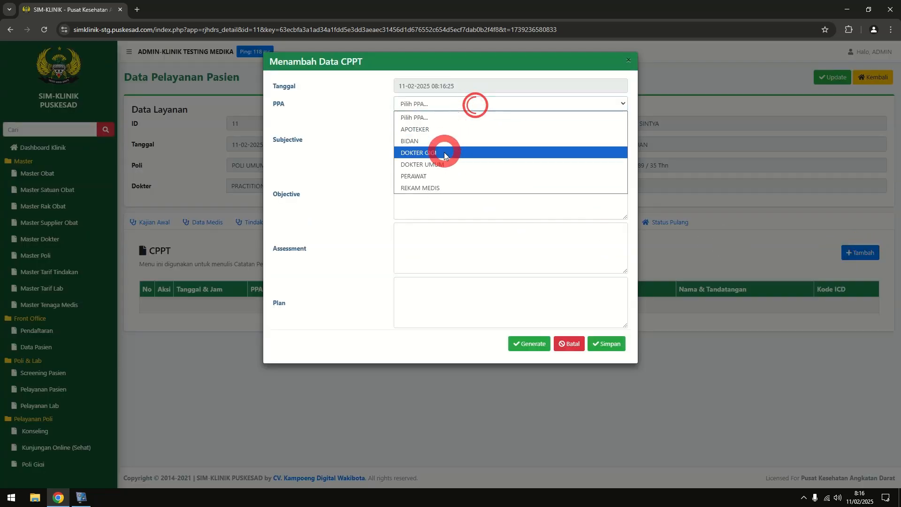
click(439, 175)
click(622, 118)
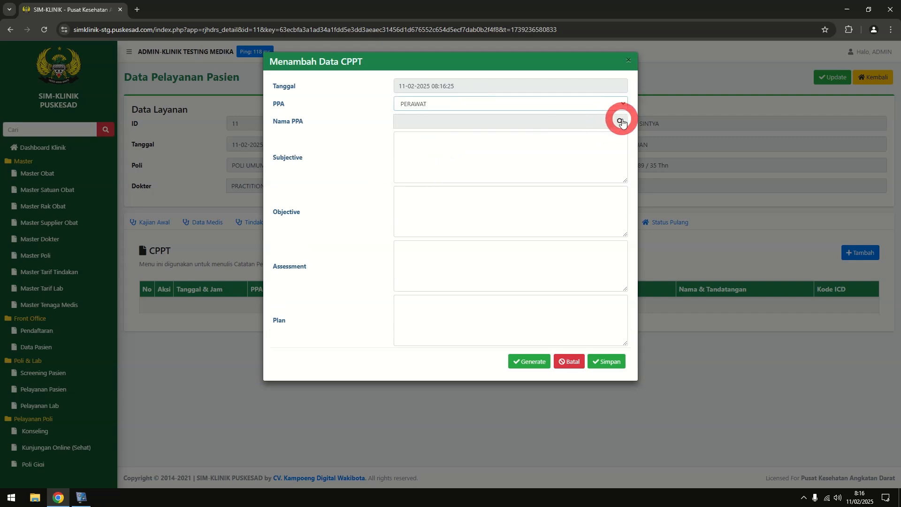
click(310, 130)
click(605, 361)
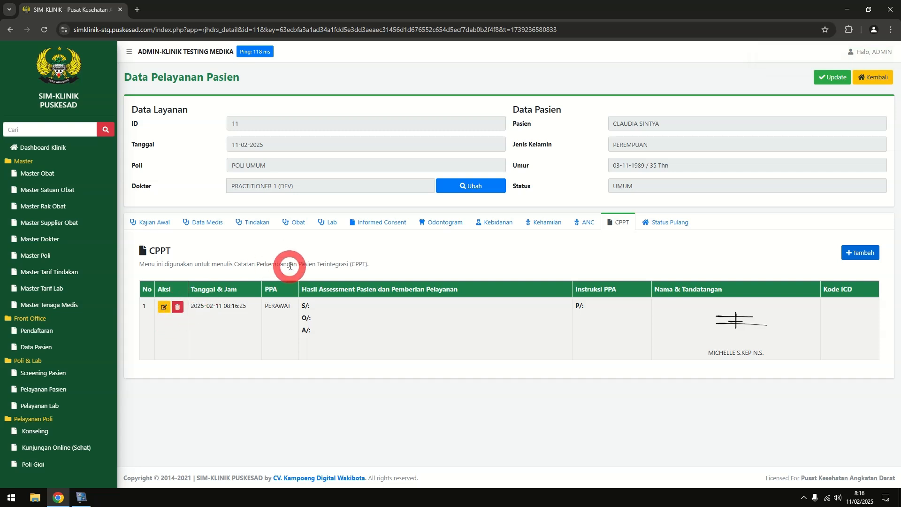
Delete that PERAWAT CPPT entry and return to the patient service list
click(177, 306)
click(492, 89)
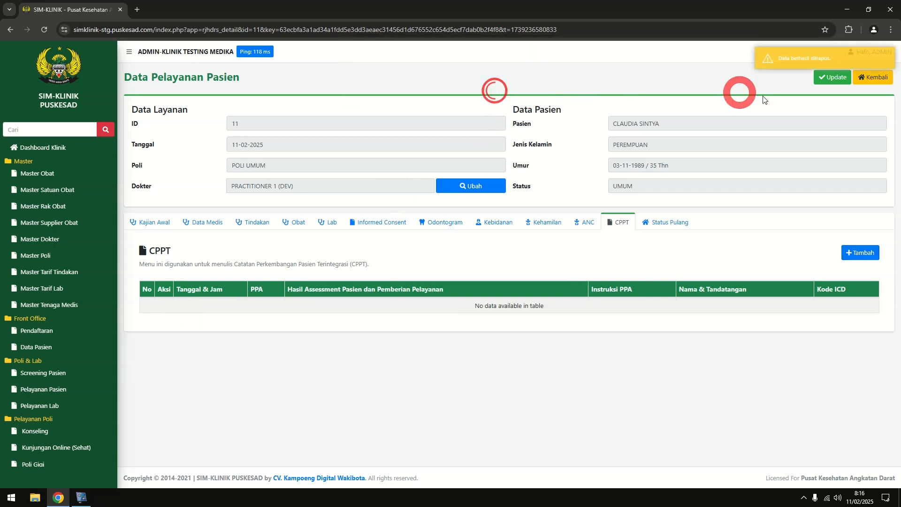
click(869, 84)
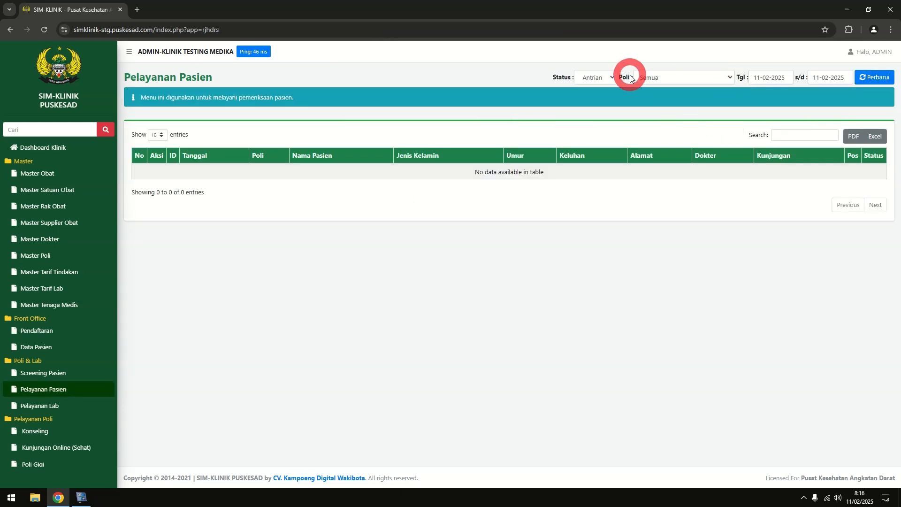
Bring up ICD coding for the first CPPT entry of visit 10
click(599, 77)
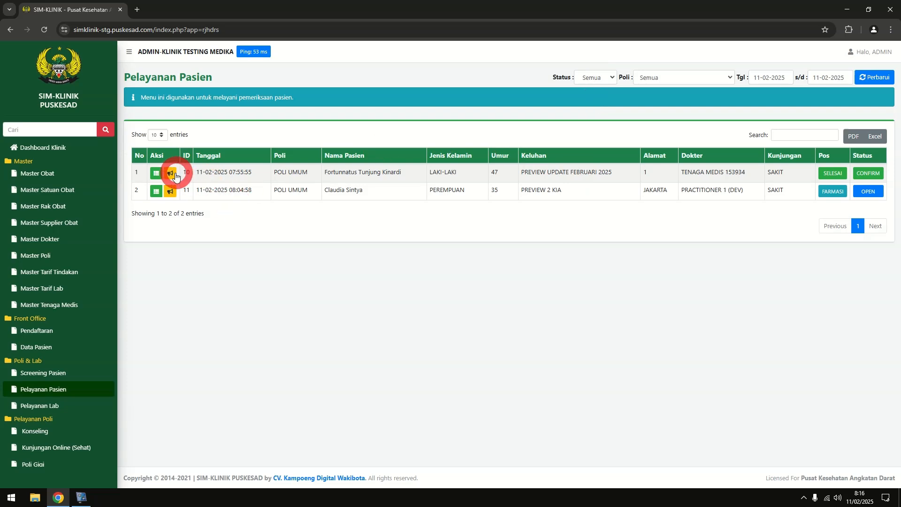
click(157, 172)
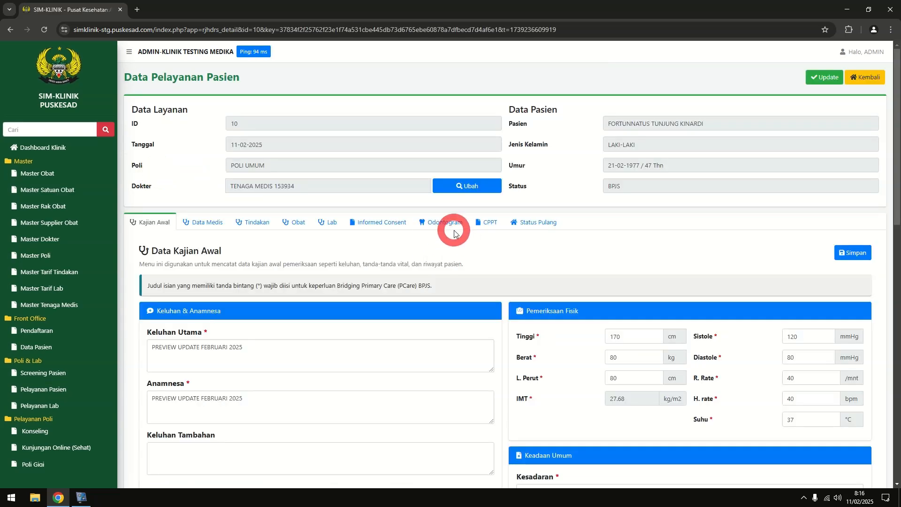
click(487, 222)
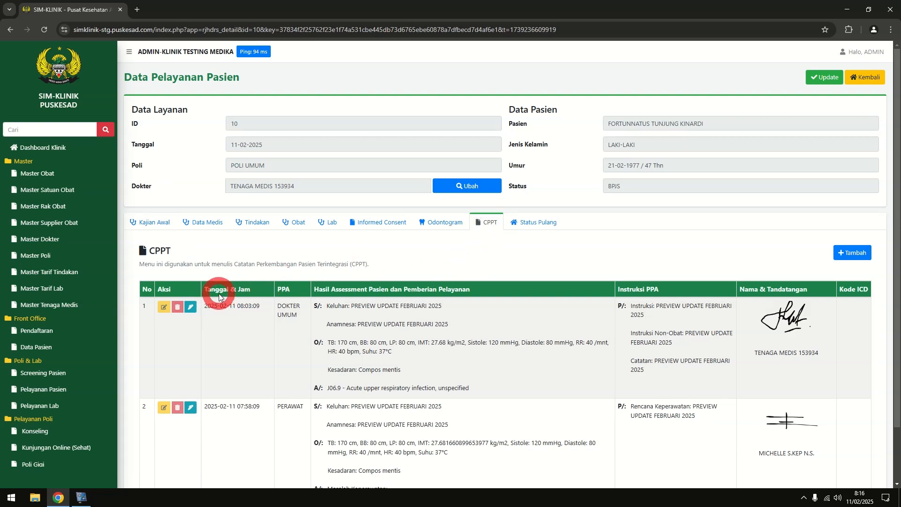
click(191, 307)
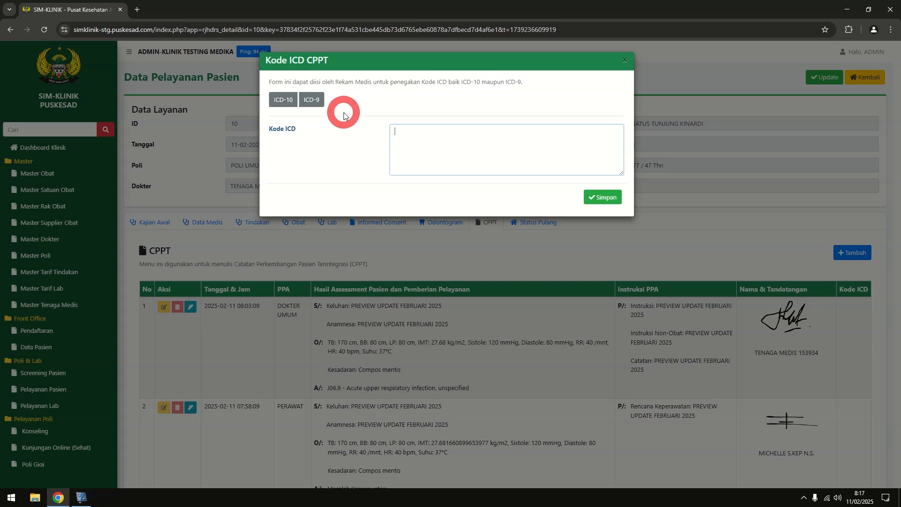
Add ICD-10 codes J06.9 (acute upper respiratory infection) and R50.9 (fever, unspecified)
click(292, 104)
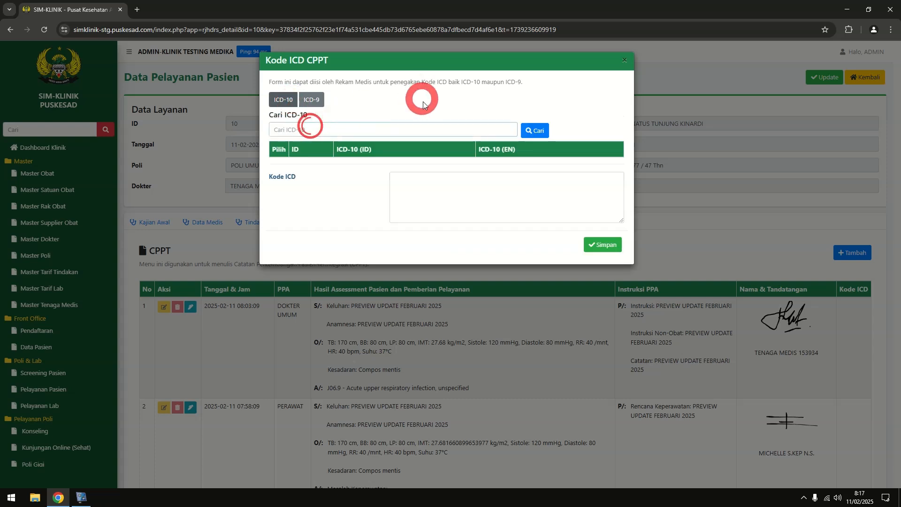
text(j06)
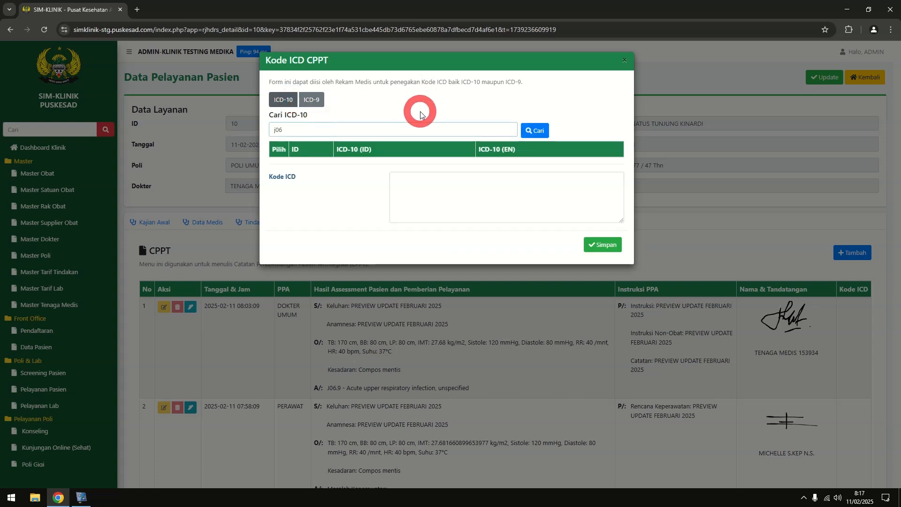
key(Return)
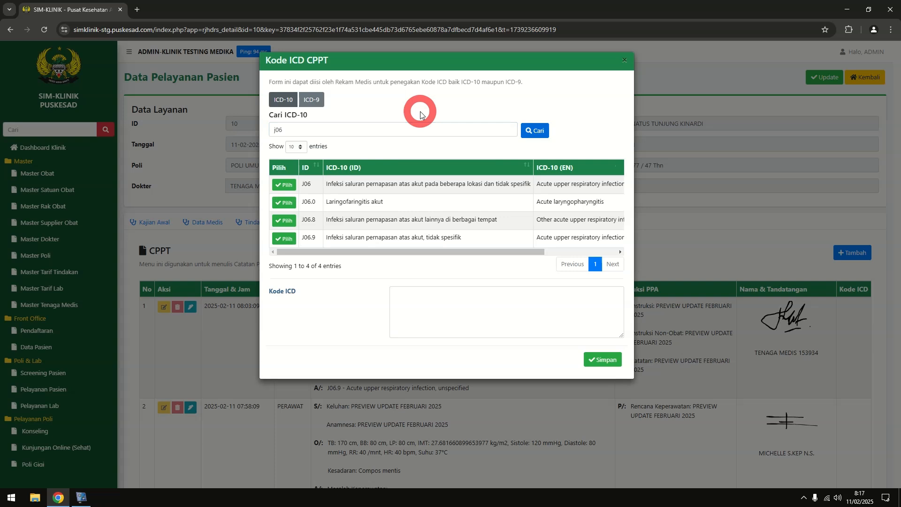
click(286, 239)
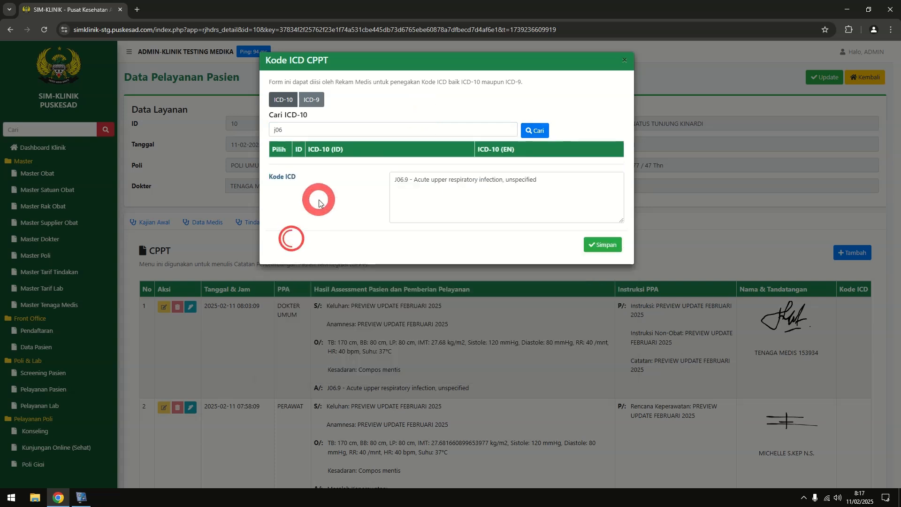
click(323, 104)
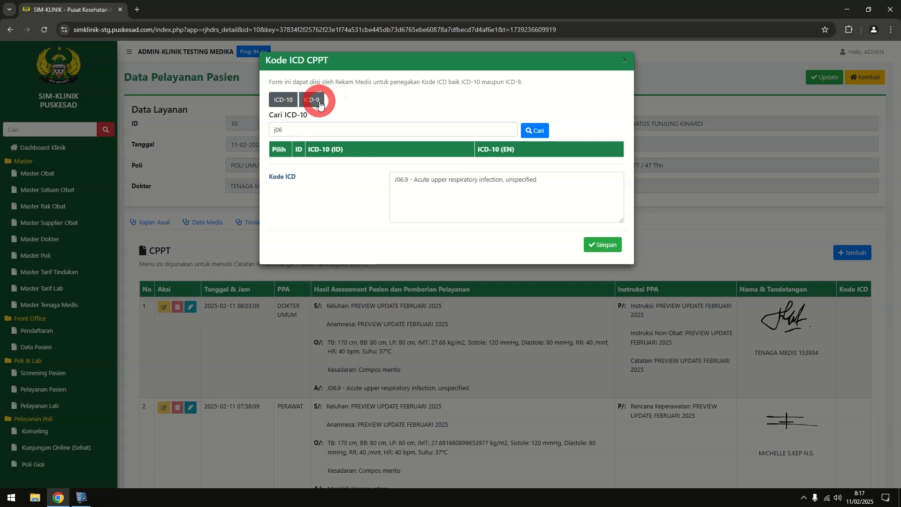
click(308, 128)
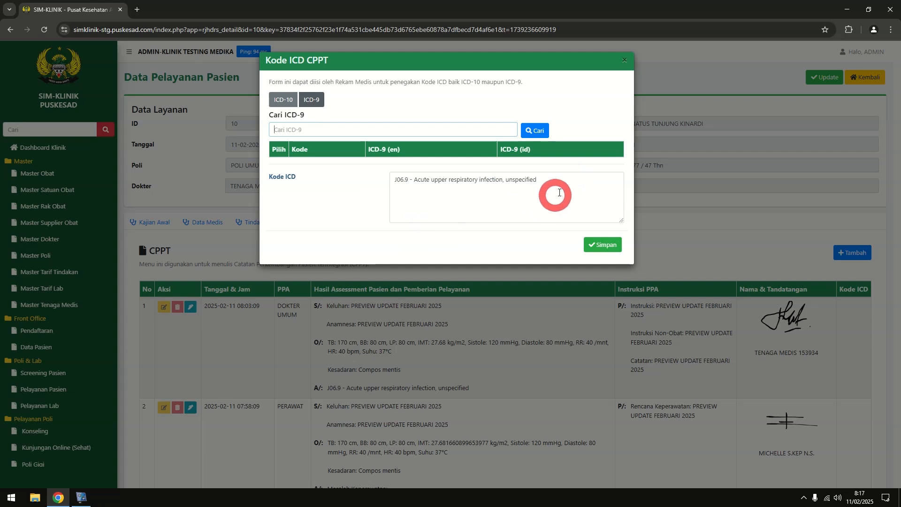
click(283, 100)
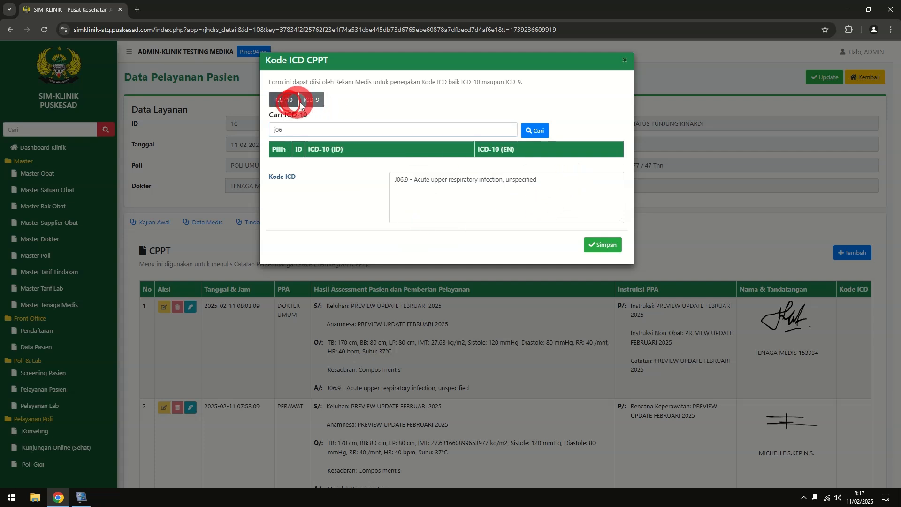
click(296, 130)
text(j06)
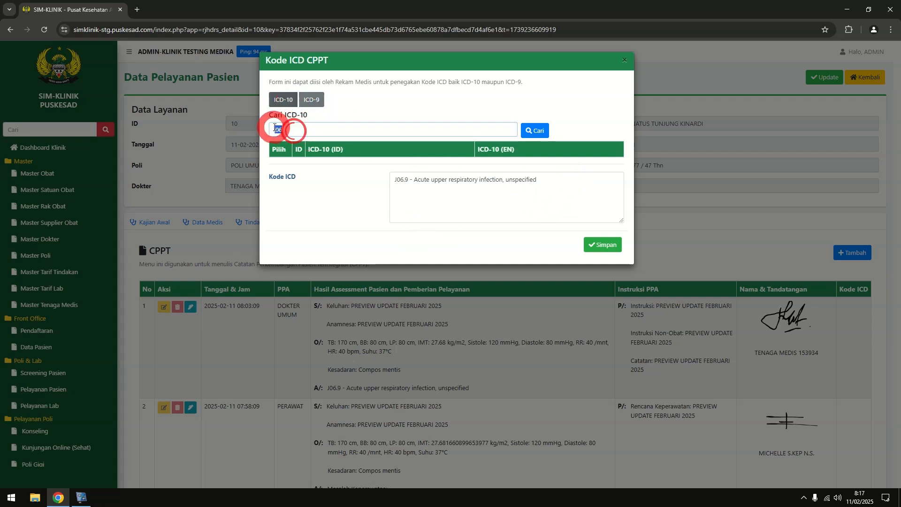
drag(274, 130, 306, 181)
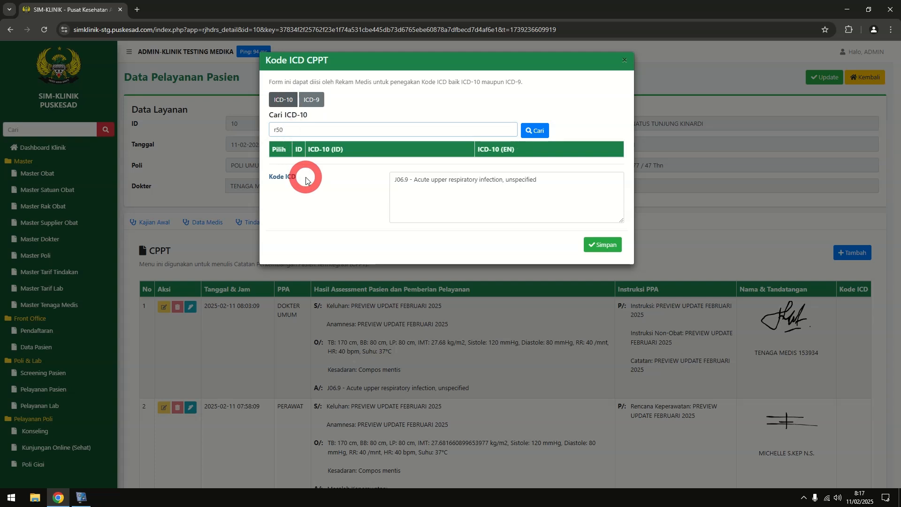
key(Return)
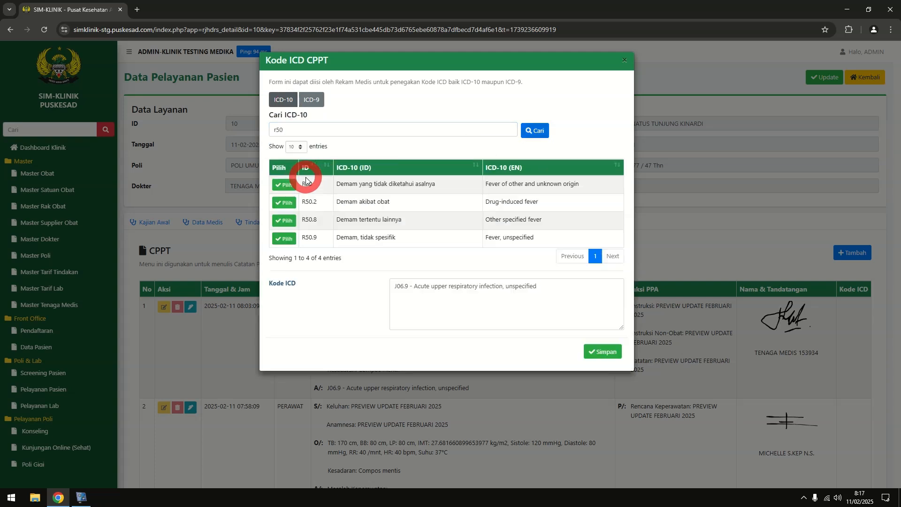
click(283, 239)
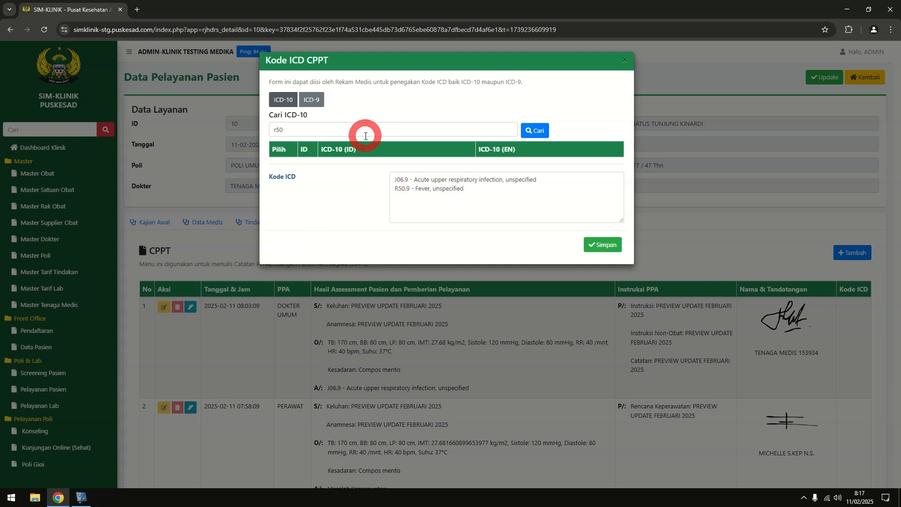
Add ICD-9 code 89.7 General physical examination and save the codes
click(317, 100)
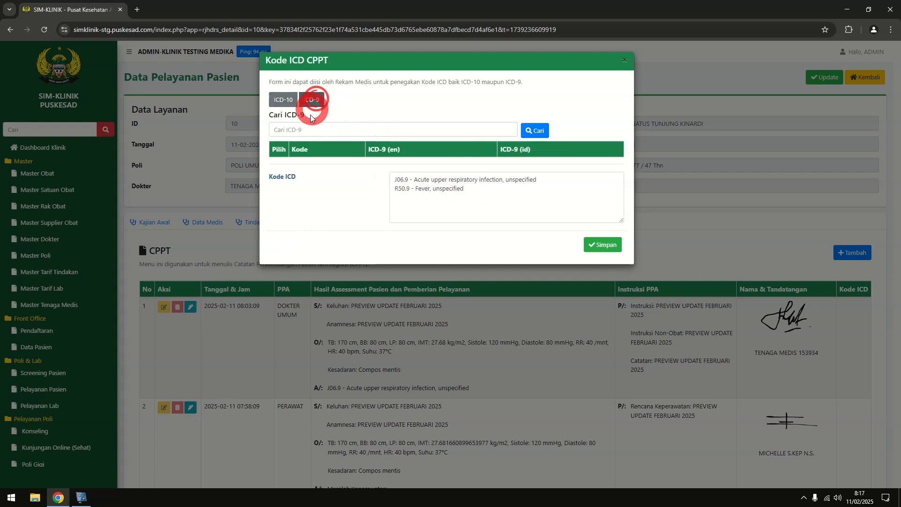
text(89.7)
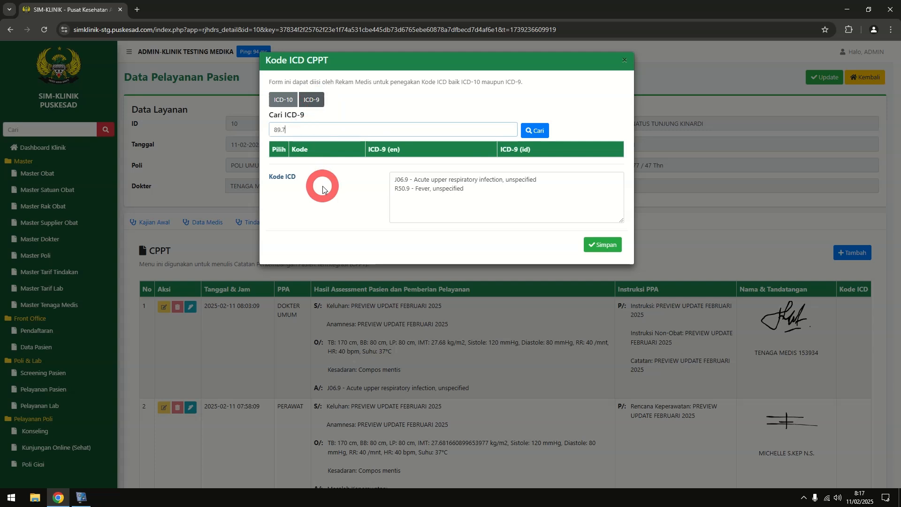
key(Return)
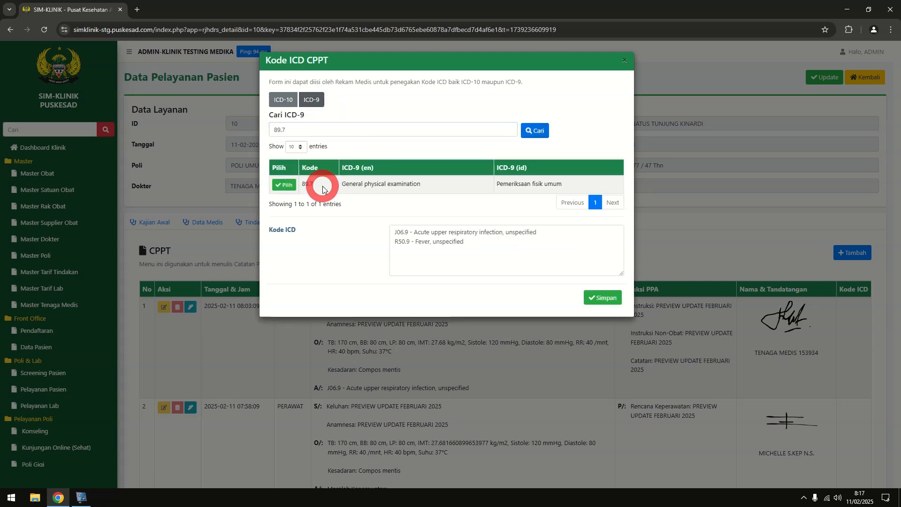
click(287, 184)
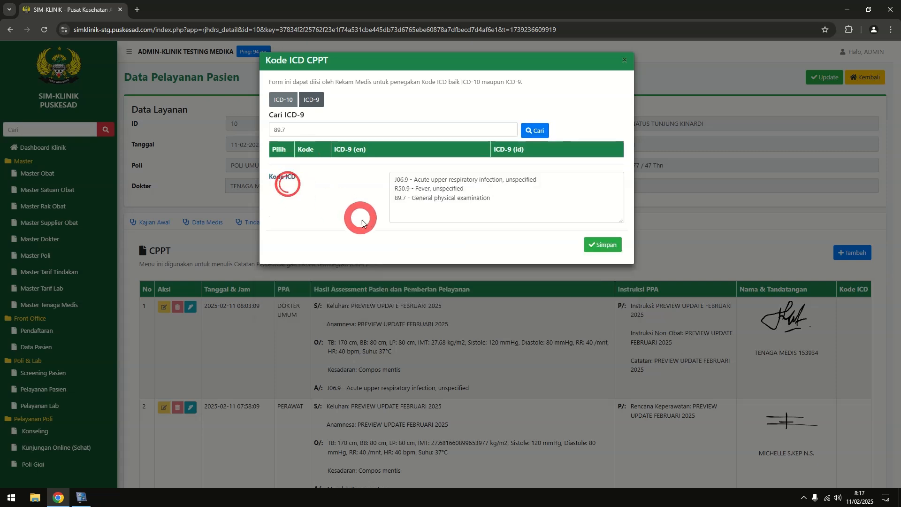
click(604, 247)
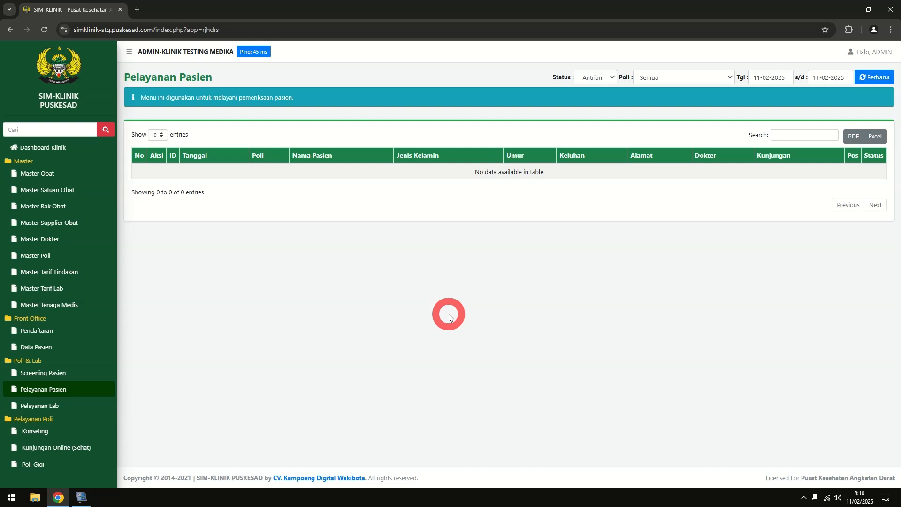
Scroll the Pelayanan Pasien list to confirm no patients are queued for 11-02-2025
scroll(87, 265, down, 4)
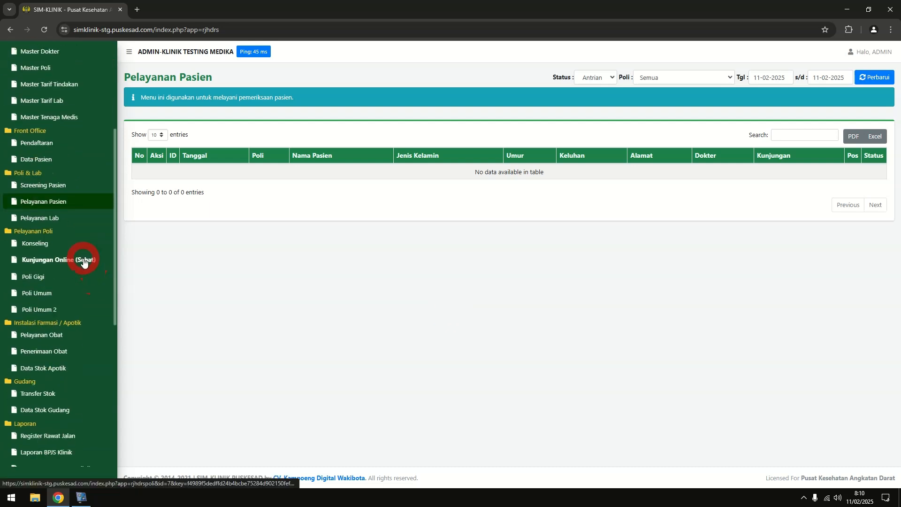